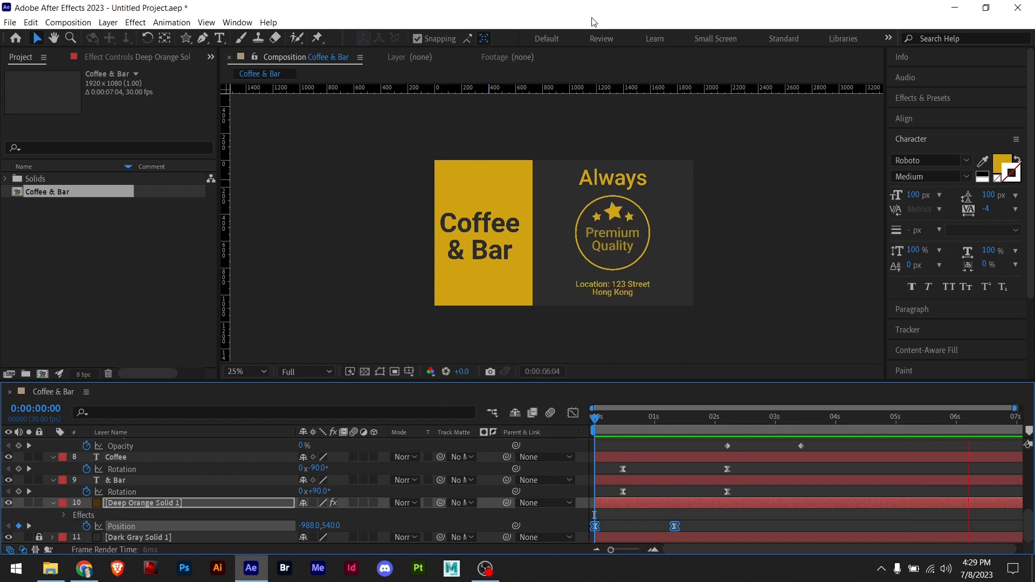
- Preview the finished Coffee & Bar animation
key("space")
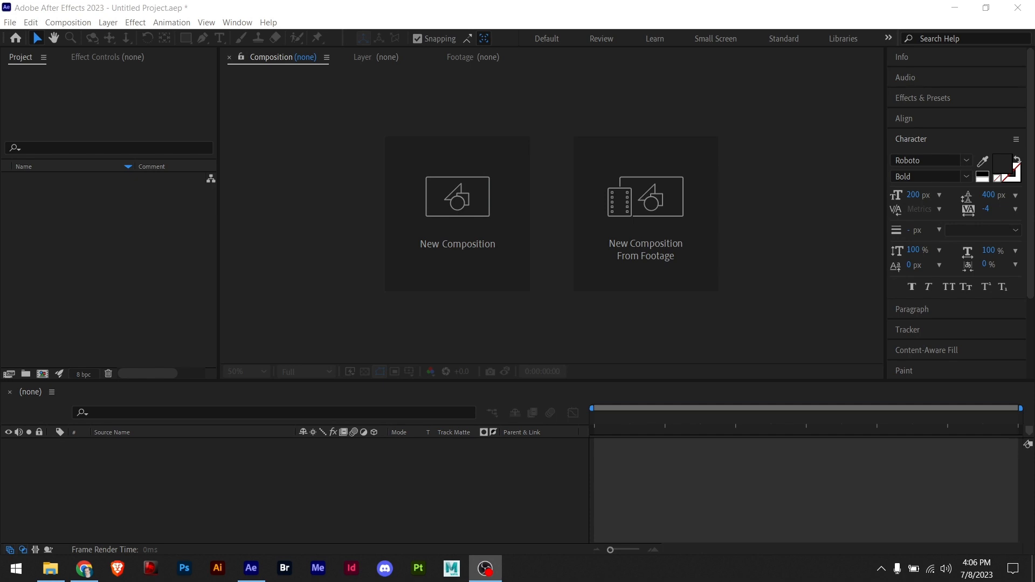
- Create a 1920 x 1080, 30 fps composition named Coffee & Bar with a one-minute duration
right_click(47, 207)
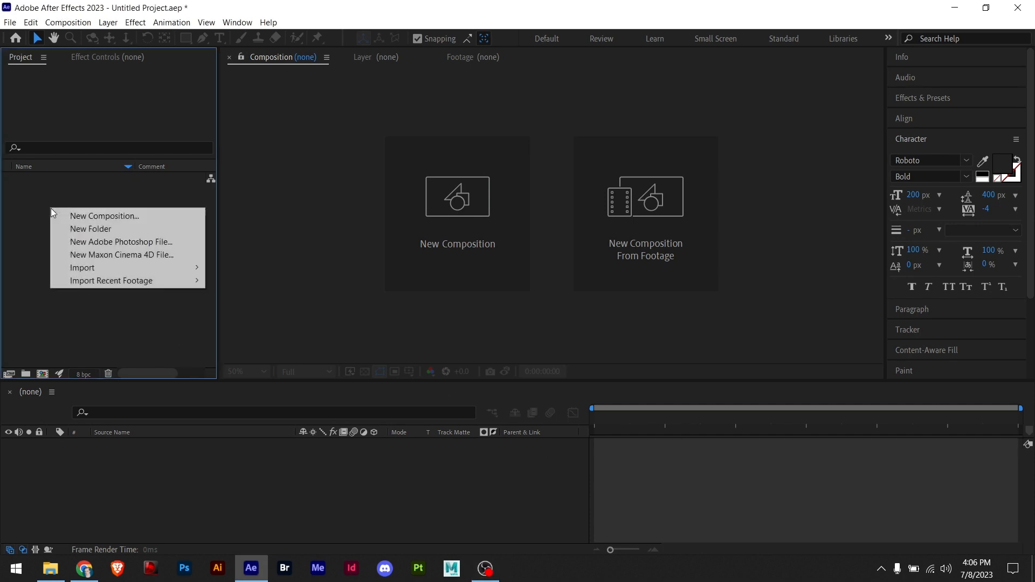
left_click(78, 217)
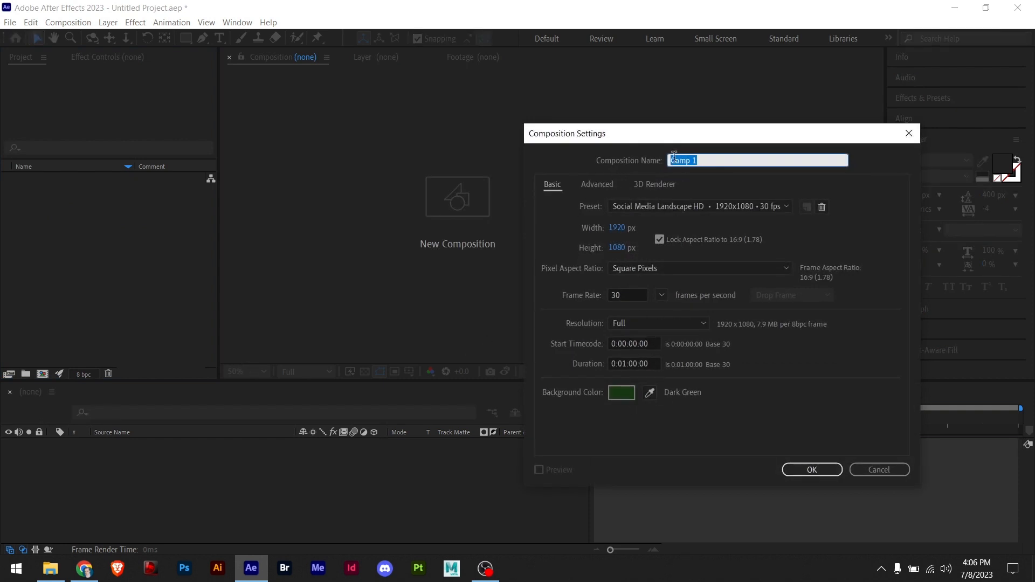
type("C")
left_click(815, 469)
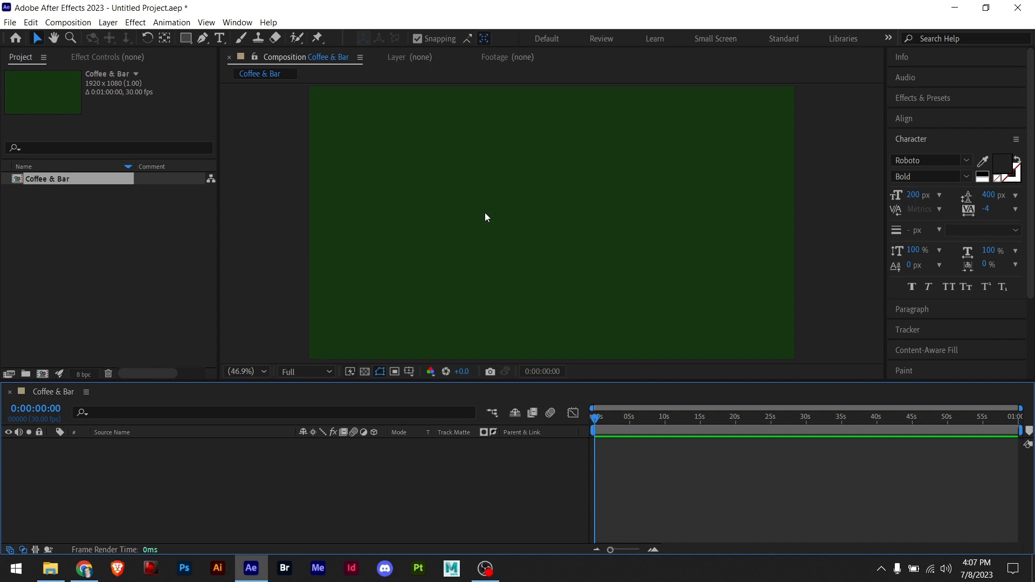
- Add a full-frame solid to the composition with the deep orange color 4F340C
scroll(485, 218, "down", 2)
scroll(489, 221, "up", 2)
middle_click(496, 223)
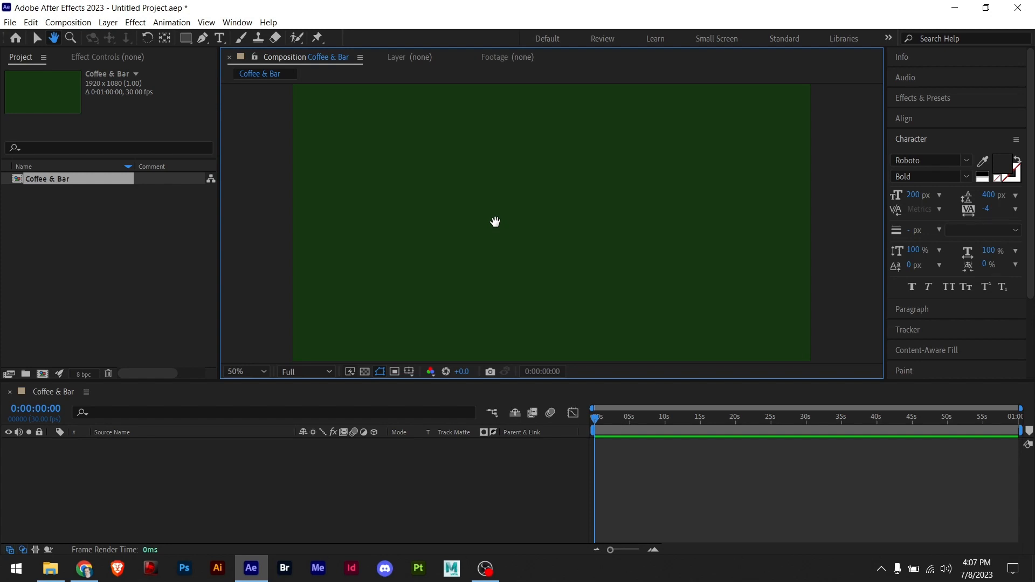
mouse_move(495, 221)
left_mouse_down()
mouse_move(471, 261)
mouse_move(397, 205)
mouse_move(513, 237)
mouse_move(507, 201)
mouse_move(487, 237)
left_mouse_up()
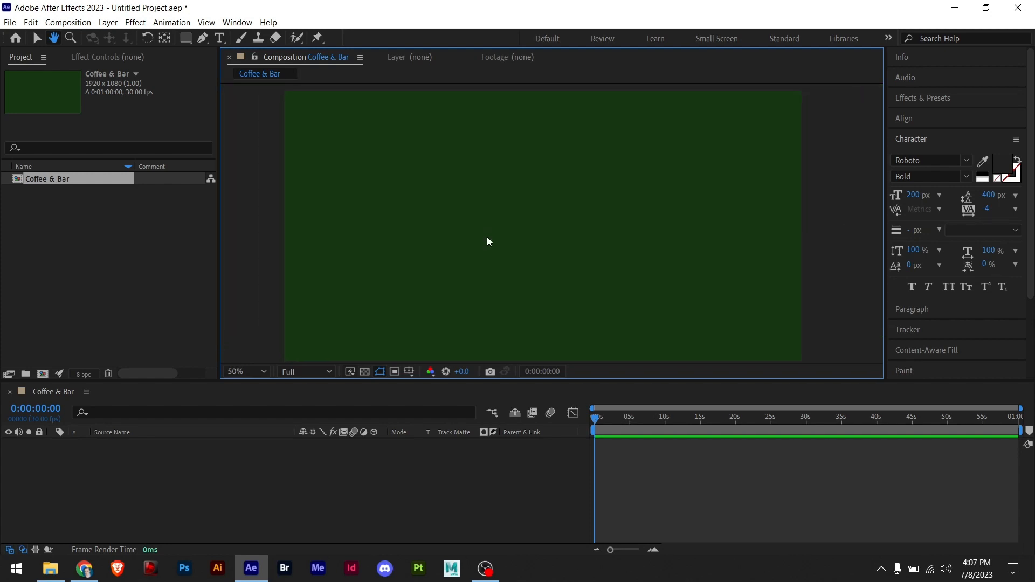
right_click(112, 467)
mouse_move(173, 331)
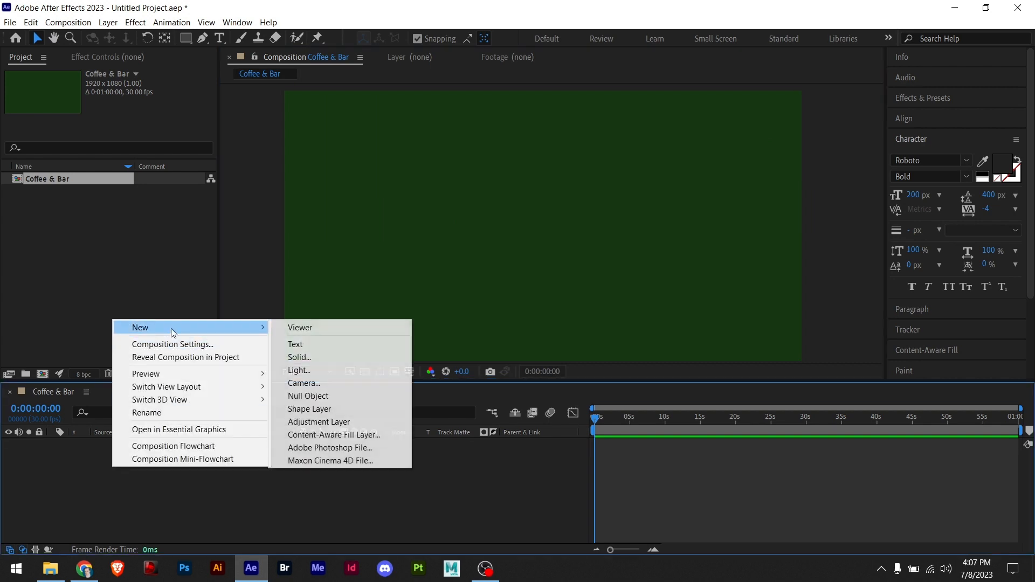
left_click(312, 357)
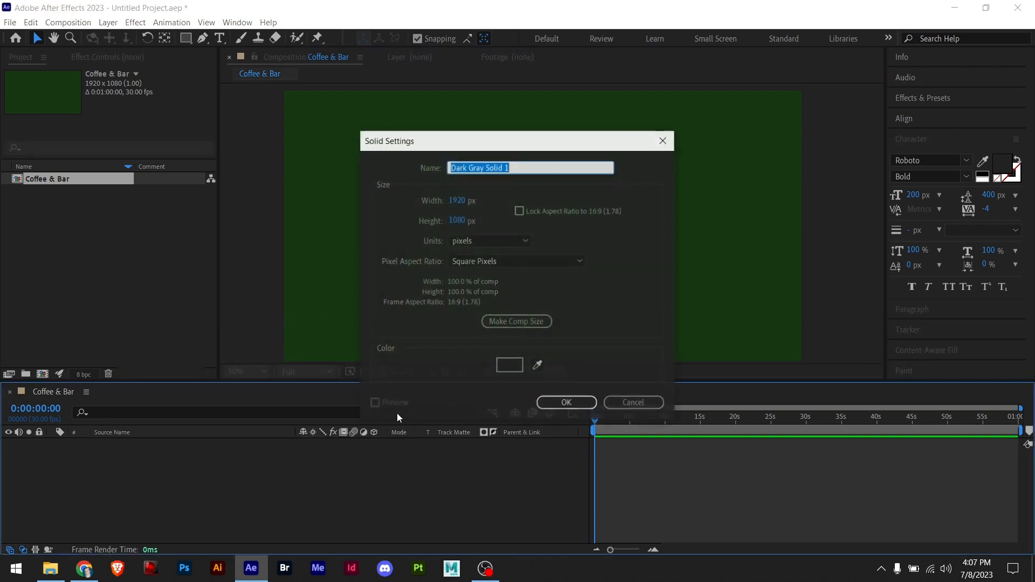
left_click(510, 366)
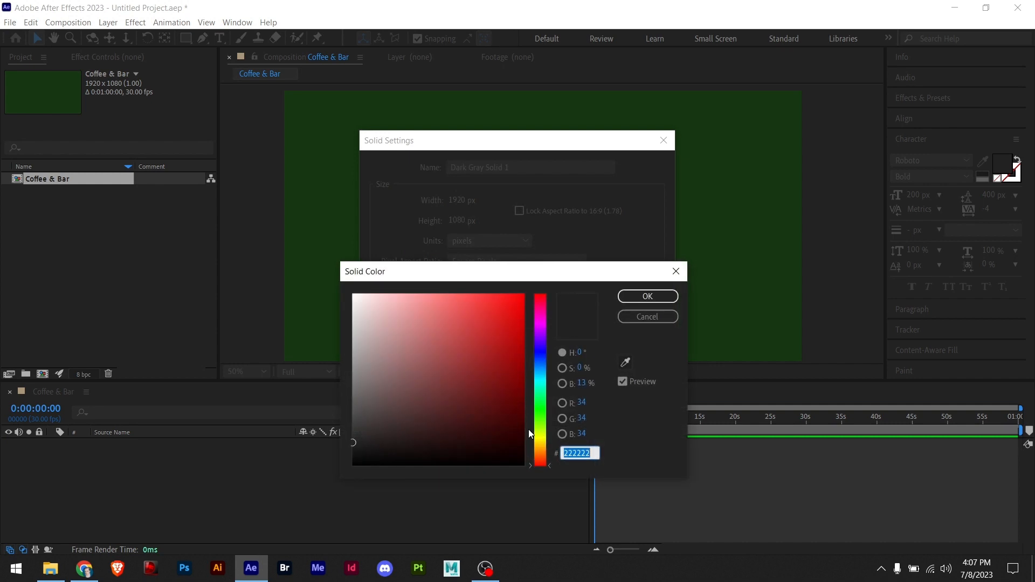
mouse_move(540, 459)
left_mouse_down()
mouse_move(541, 447)
mouse_move(499, 412)
left_mouse_up()
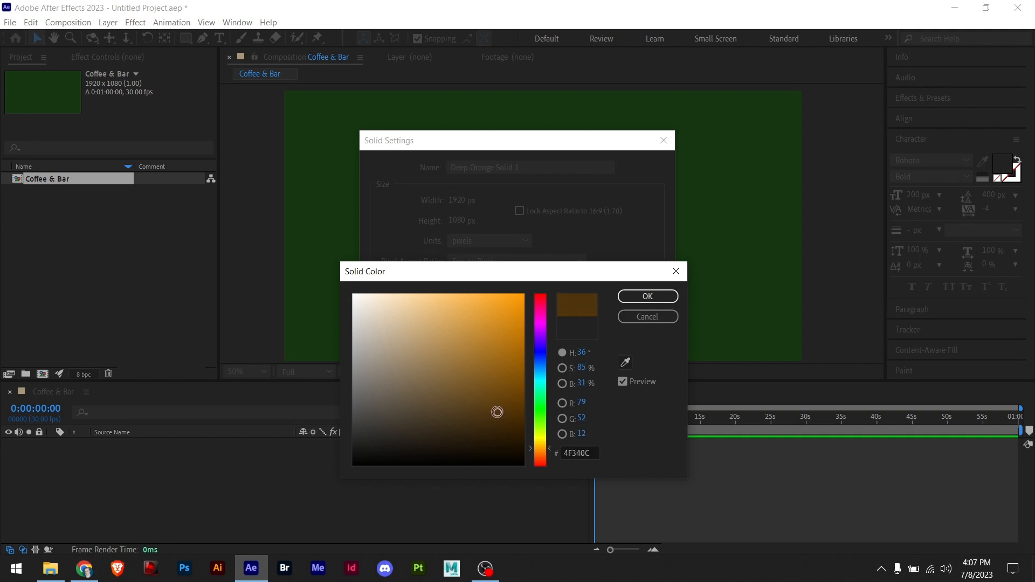
left_click(628, 295)
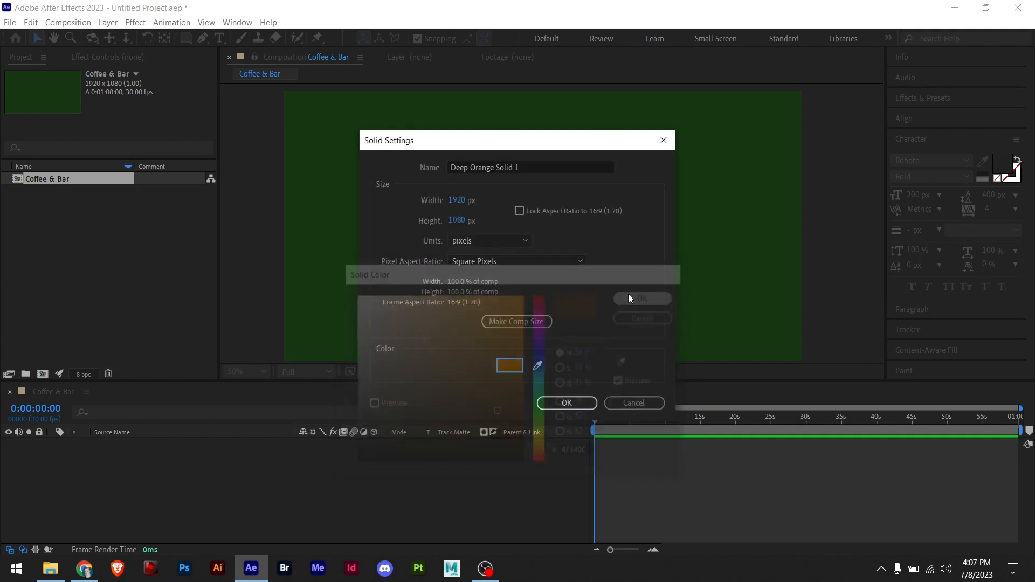
left_click(575, 404)
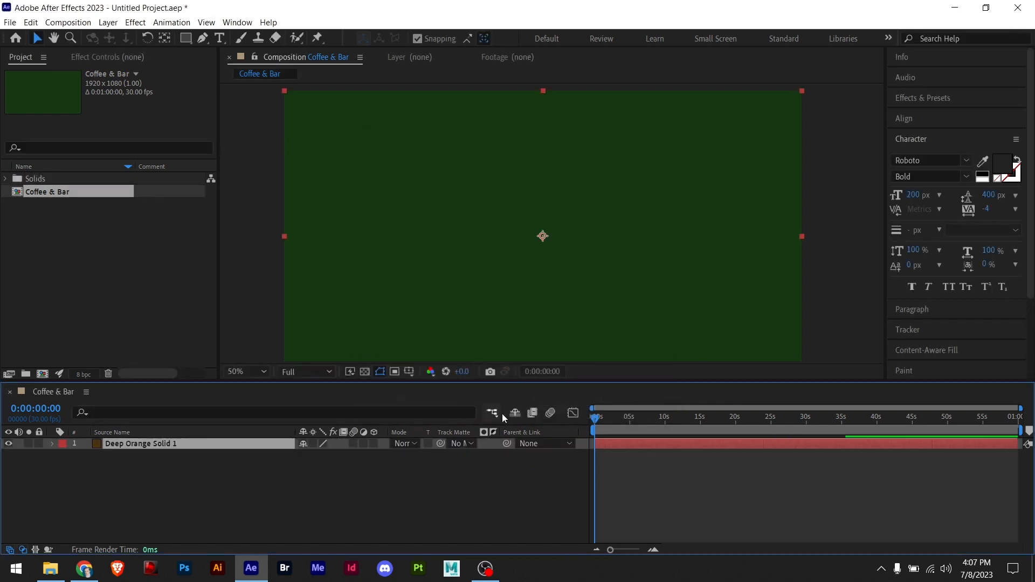
left_click(180, 502)
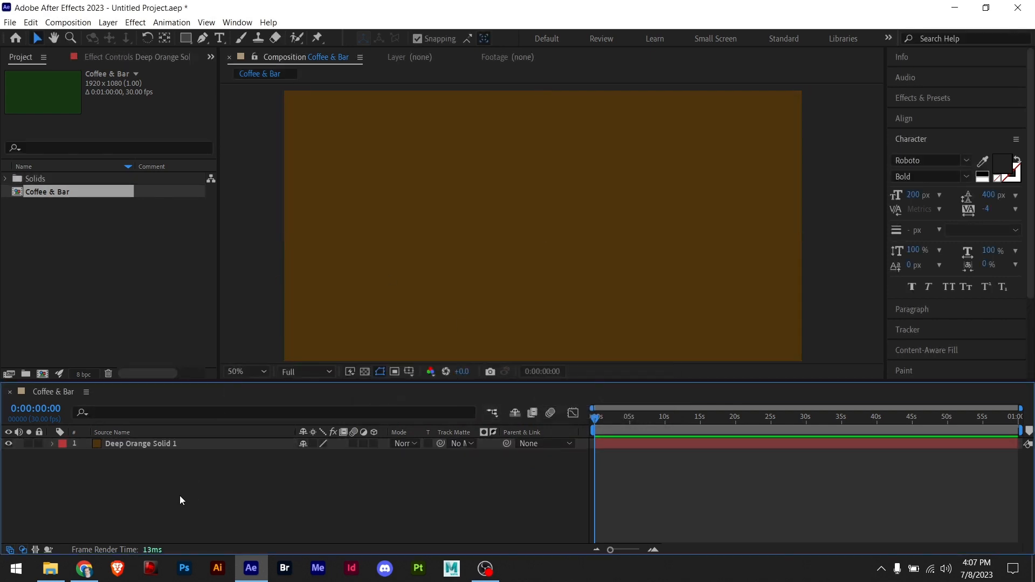
- Add a second full-frame solid in dark gray 2C2C2C
right_click(134, 477)
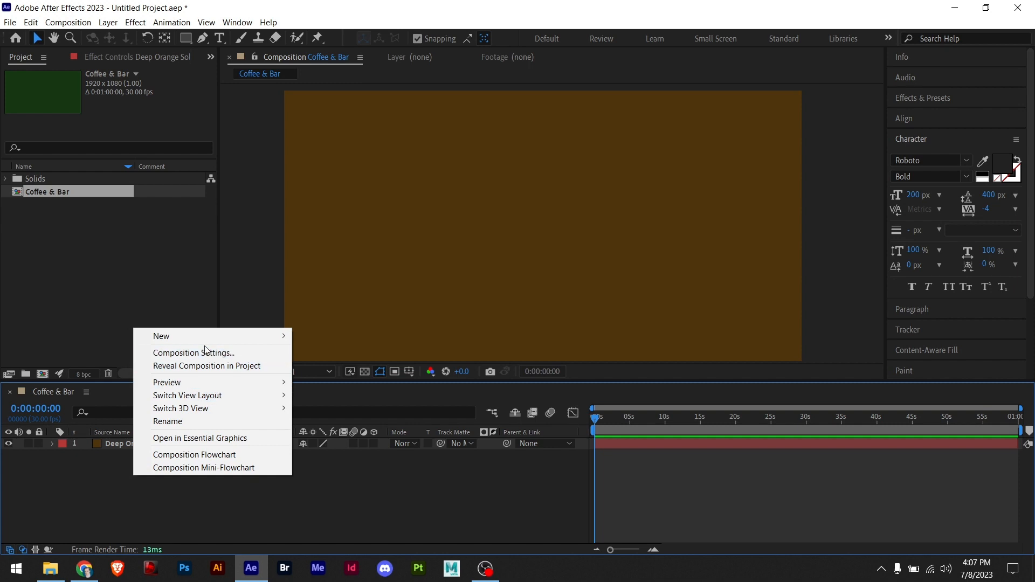
mouse_move(200, 334)
left_click(342, 367)
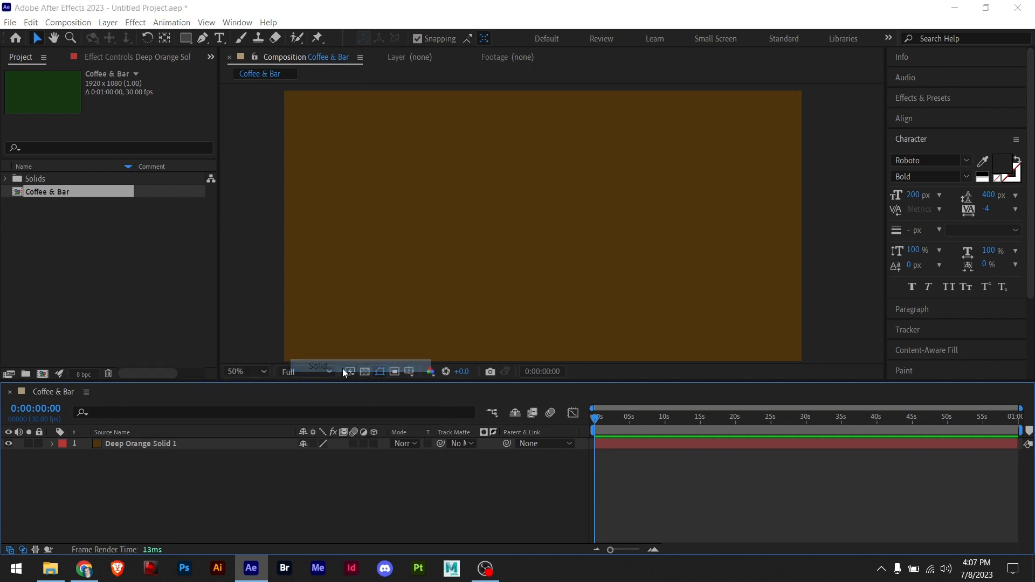
left_click(513, 368)
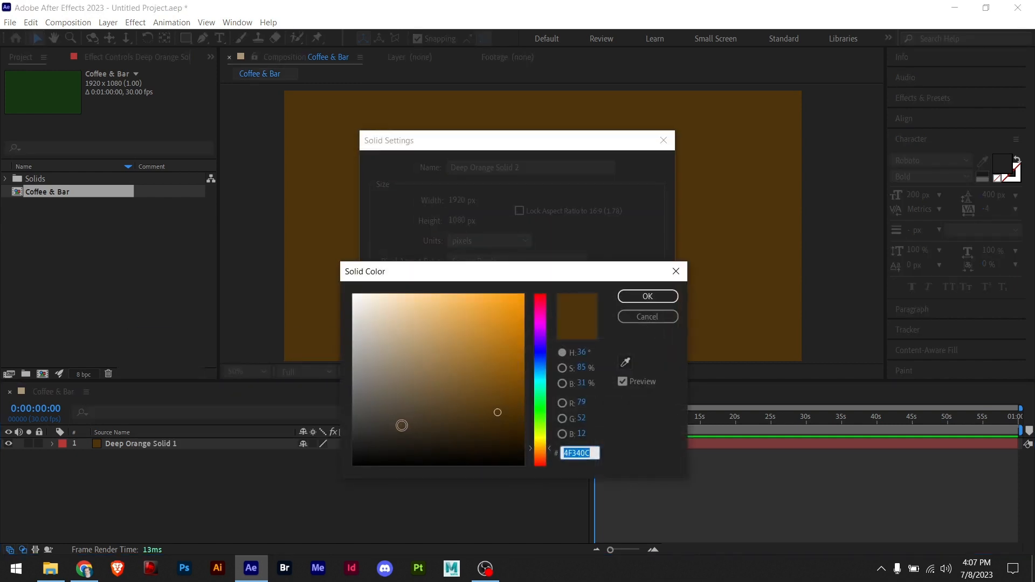
left_click(368, 428)
left_click_drag(367, 428, 346, 435)
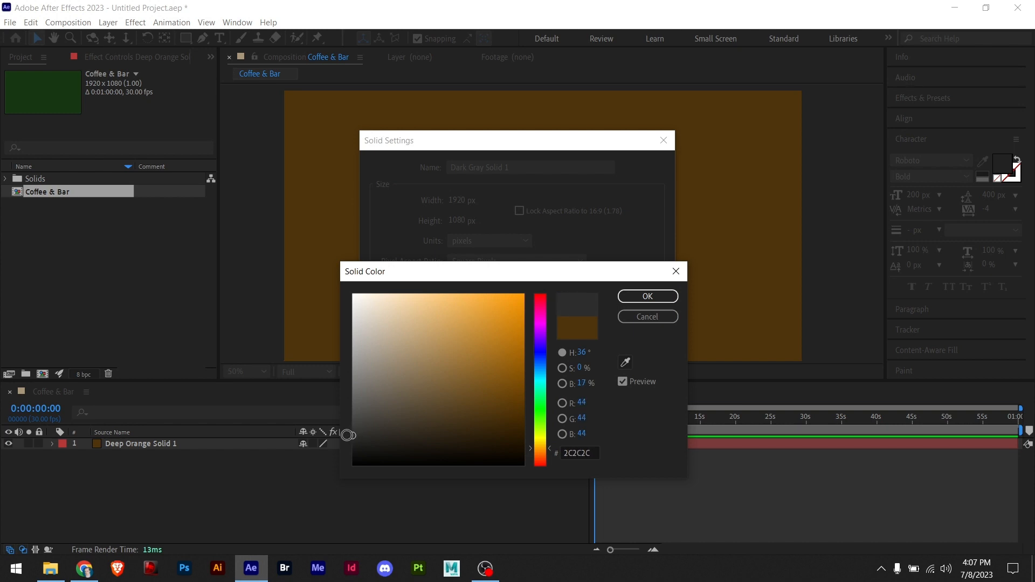
left_click(632, 297)
left_click(563, 402)
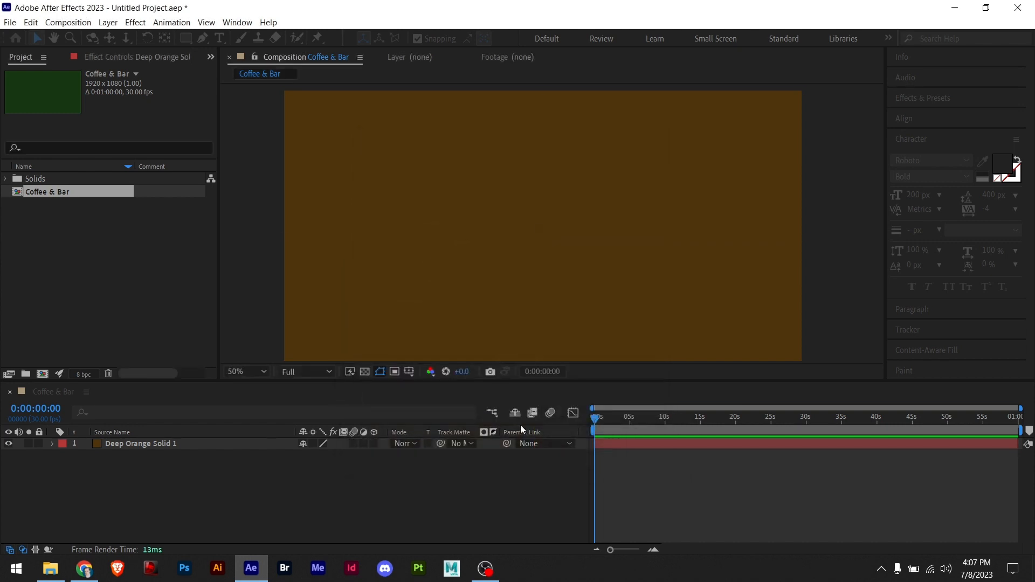
- Move the dark gray solid below the deep orange solid in the layer order
left_click(608, 458)
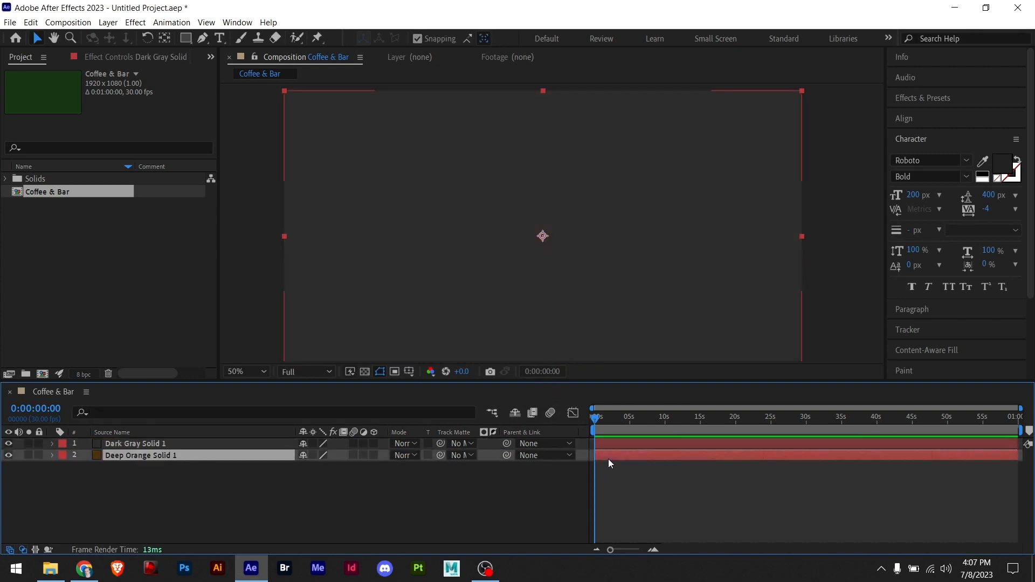
scroll(478, 305, "down", 1)
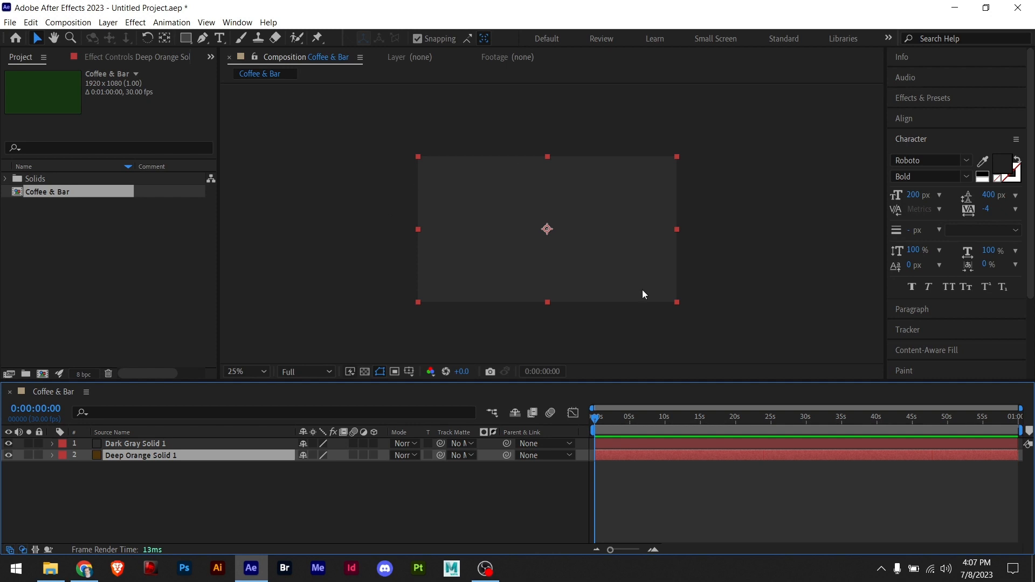
left_click_drag(159, 446, 156, 458)
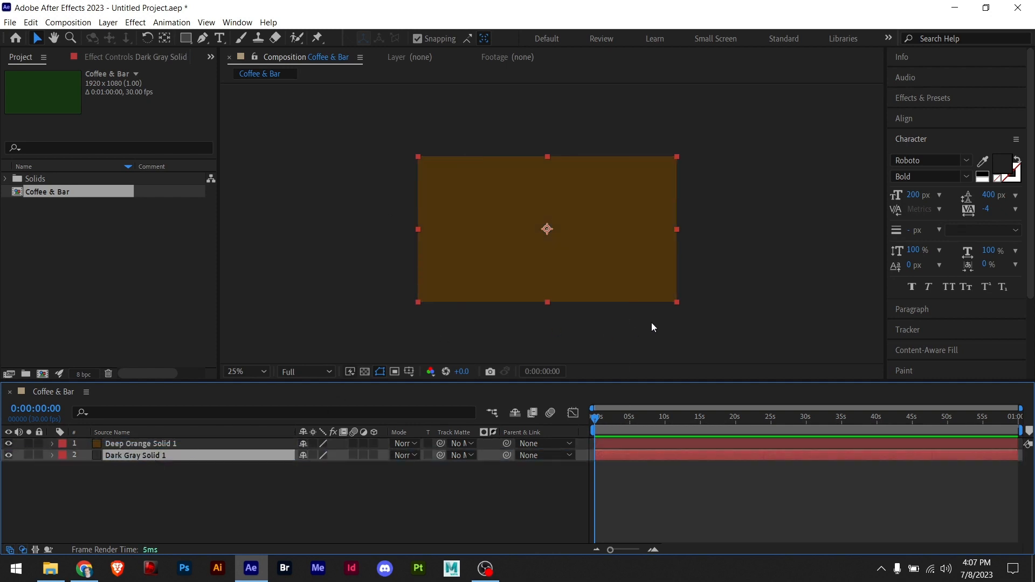
left_click(678, 277)
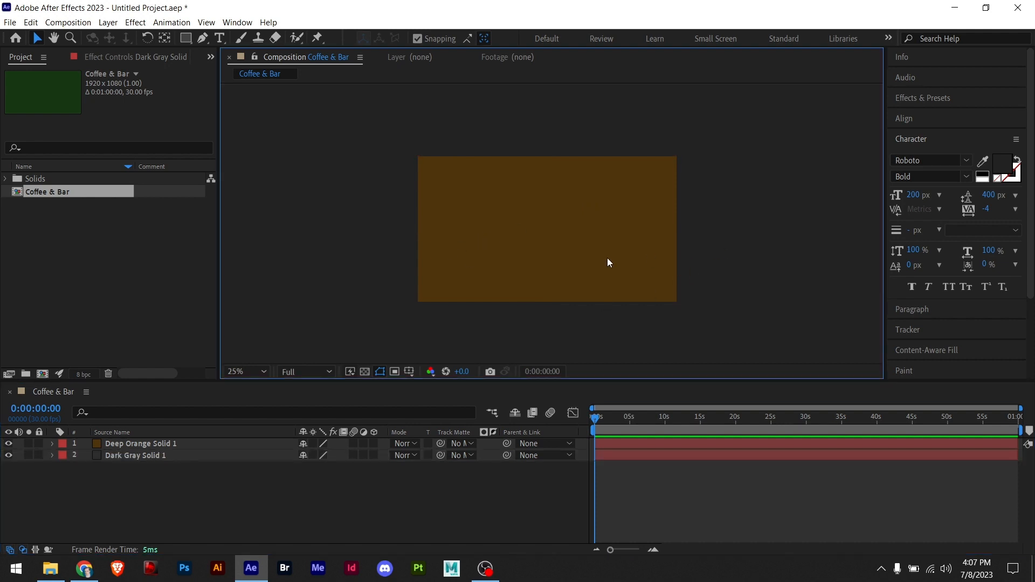
- Shift the orange solid leftward to expose part of the gray one, and lock the dark gray solid's layer
left_click(497, 258)
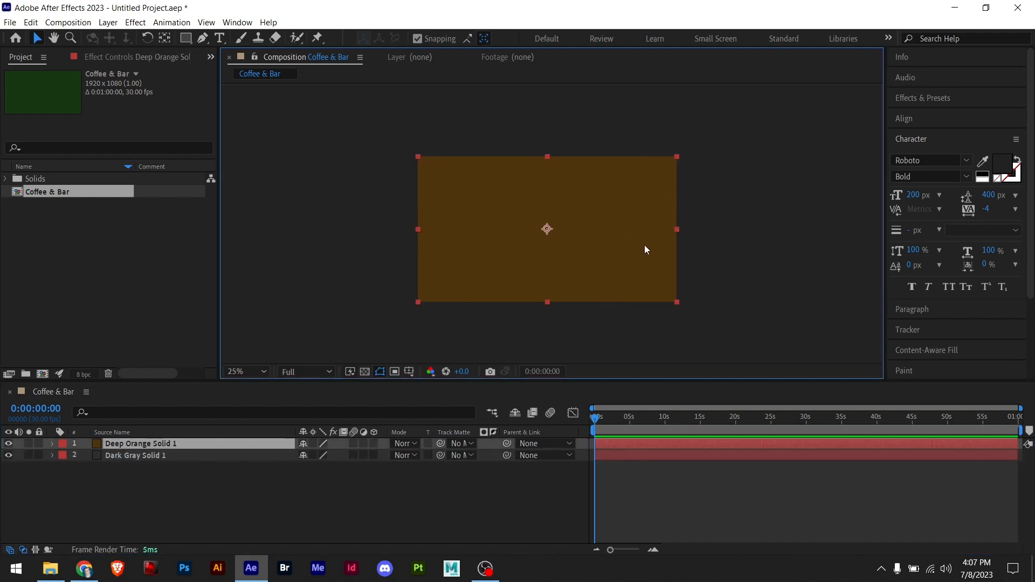
left_click_drag(646, 249, 545, 245)
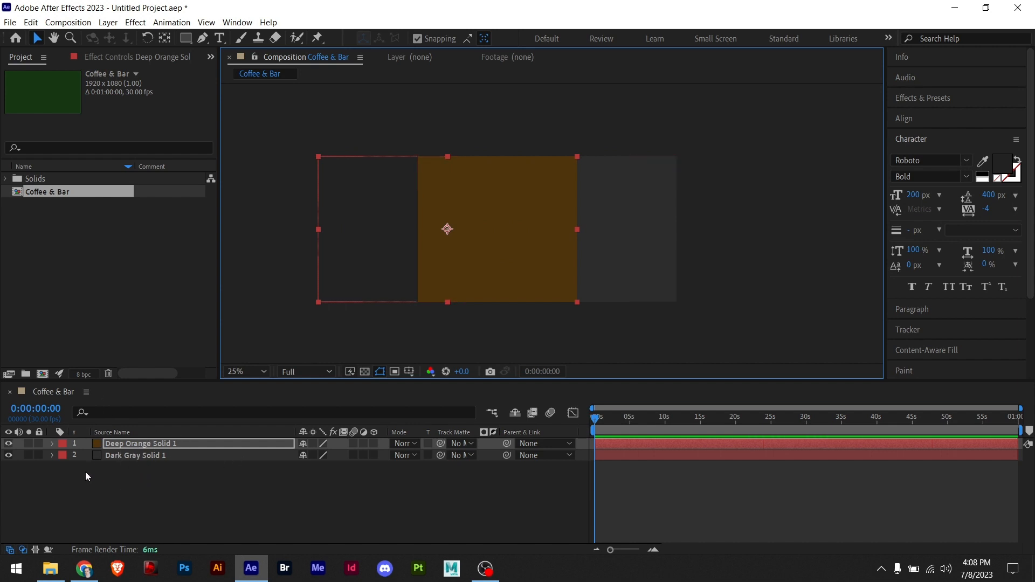
left_click(70, 476)
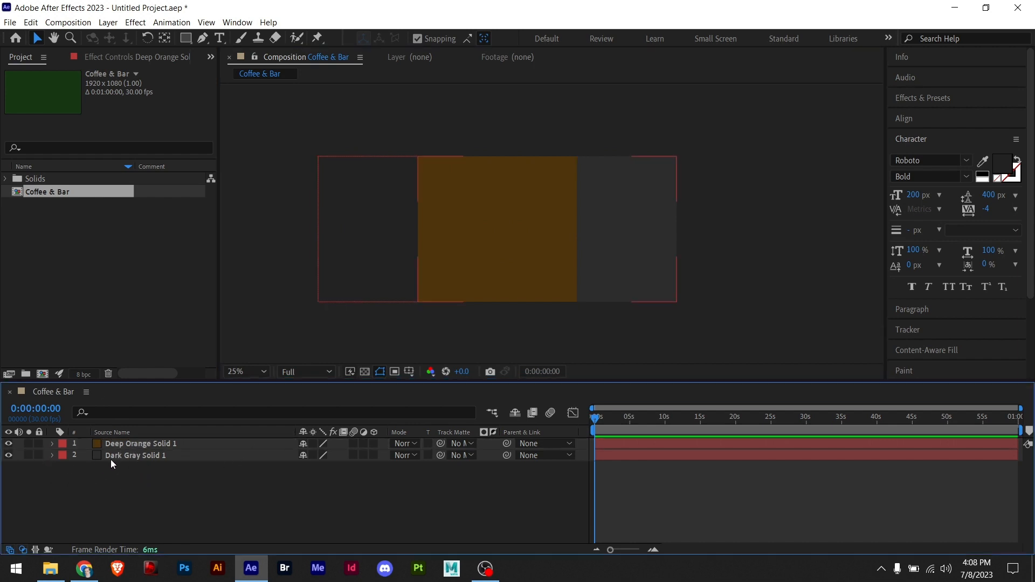
left_click(38, 456)
left_click_drag(598, 252, 671, 258)
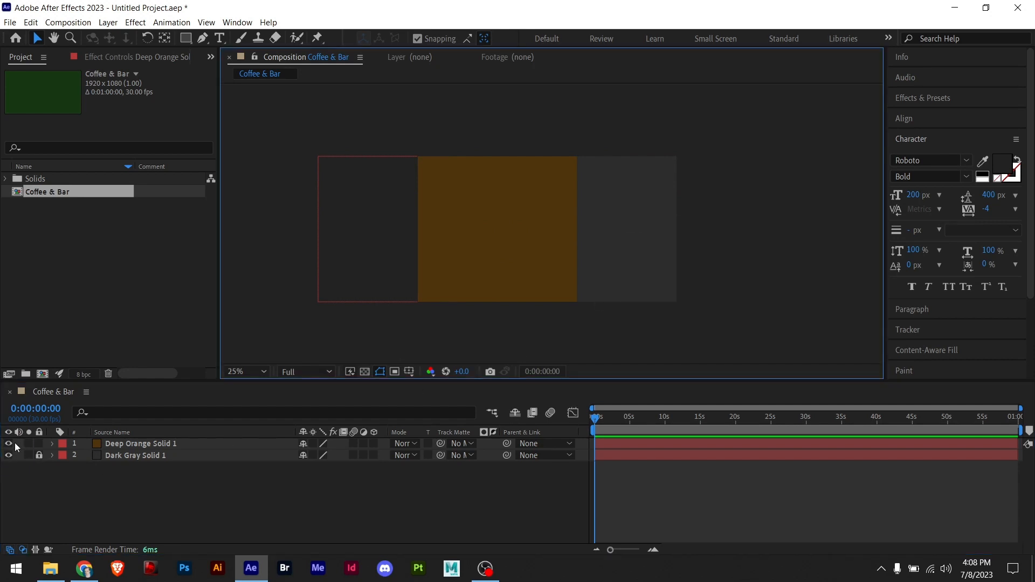
- Move the orange solid off the frame's left edge to about -988, 540 and set a Position keyframe at 0:00:00:00
left_click(506, 243)
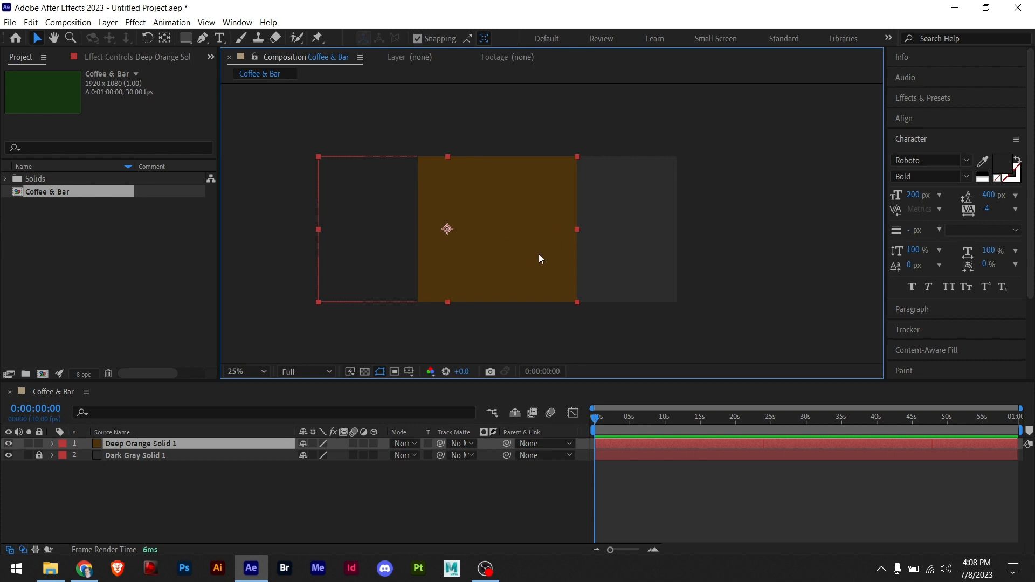
left_click_drag(541, 259, 379, 259)
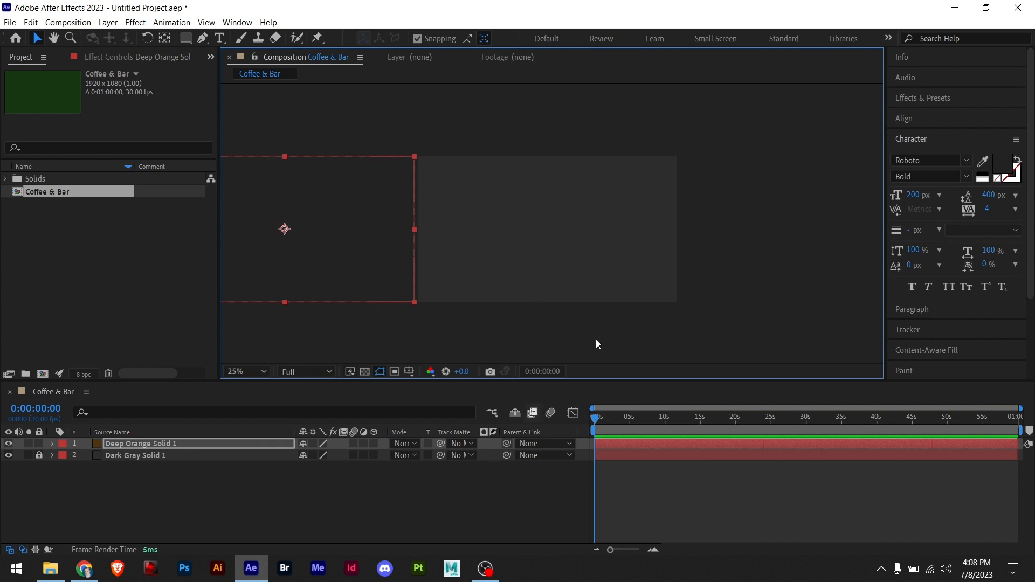
left_click(606, 440)
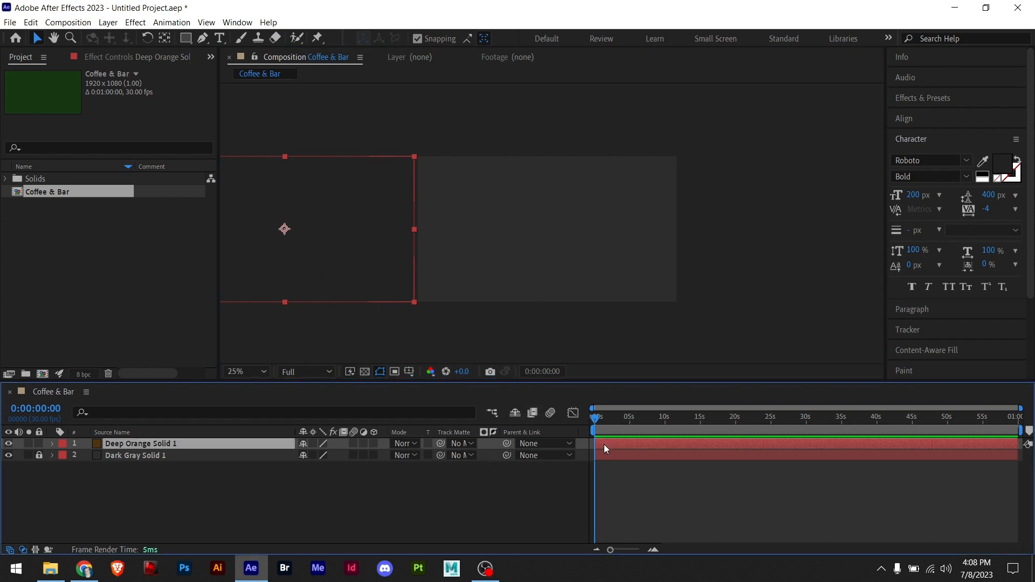
key("p")
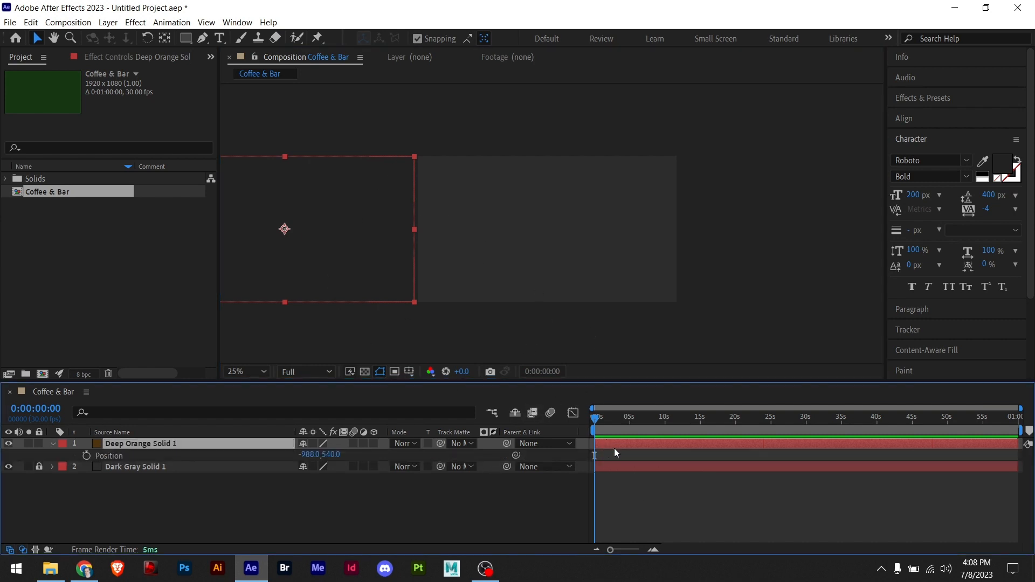
left_click(86, 456)
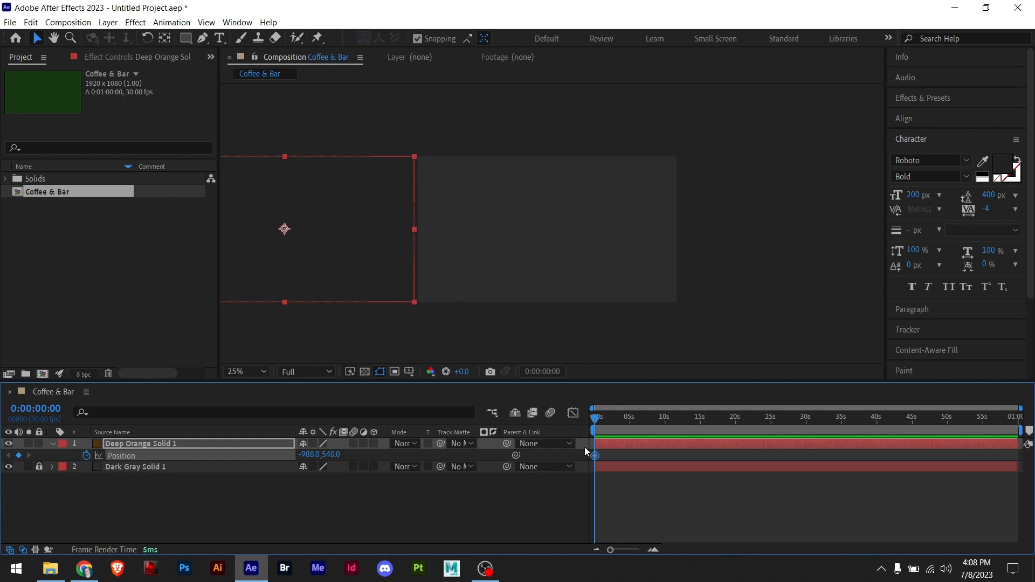
- Add a Position keyframe at 0:00:01:10 with the orange solid slid into the frame to about -232, 540
left_click_drag(595, 420, 604, 419)
left_click_drag(380, 261, 467, 271)
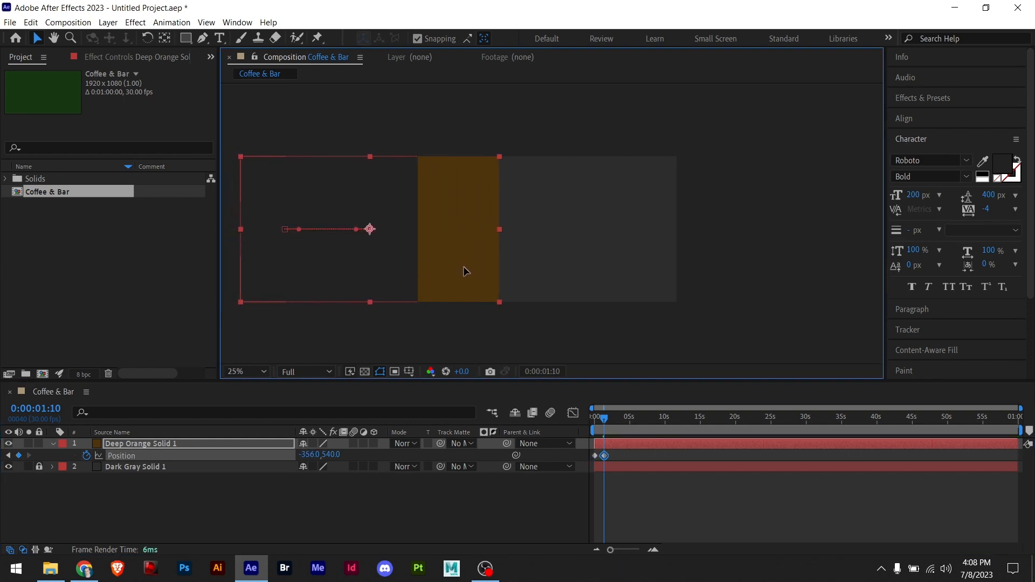
mouse_move(605, 419)
left_mouse_down()
mouse_move(587, 424)
mouse_move(604, 420)
left_mouse_up()
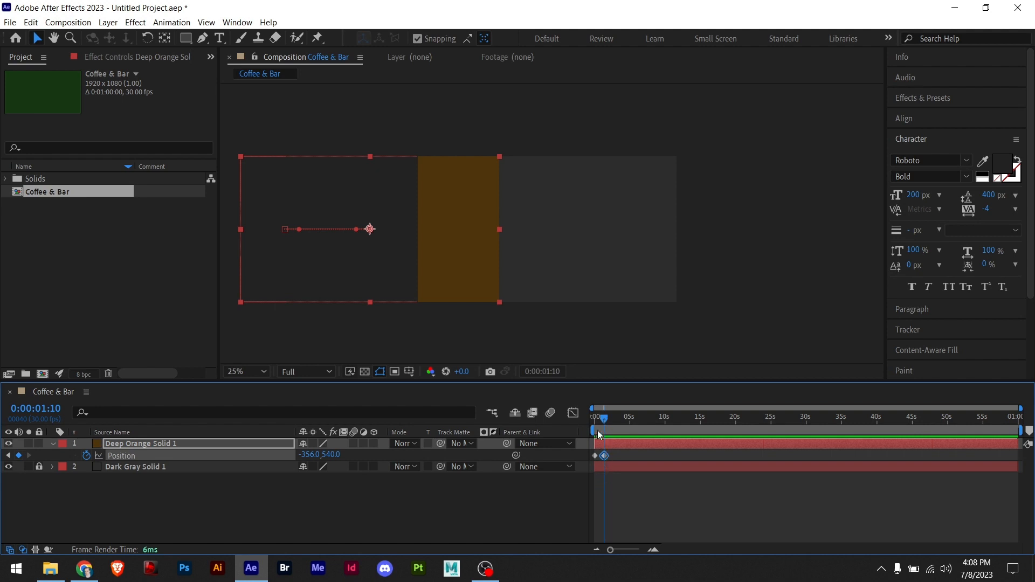
left_click_drag(462, 272, 477, 271)
left_click(696, 297)
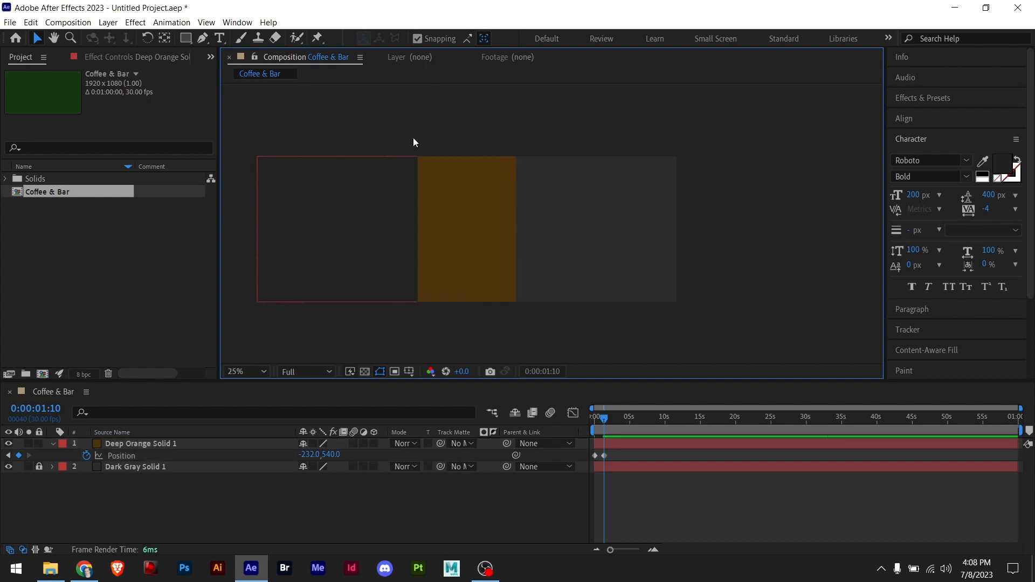
mouse_move(601, 426)
left_mouse_down()
mouse_move(584, 421)
mouse_move(604, 422)
left_mouse_up()
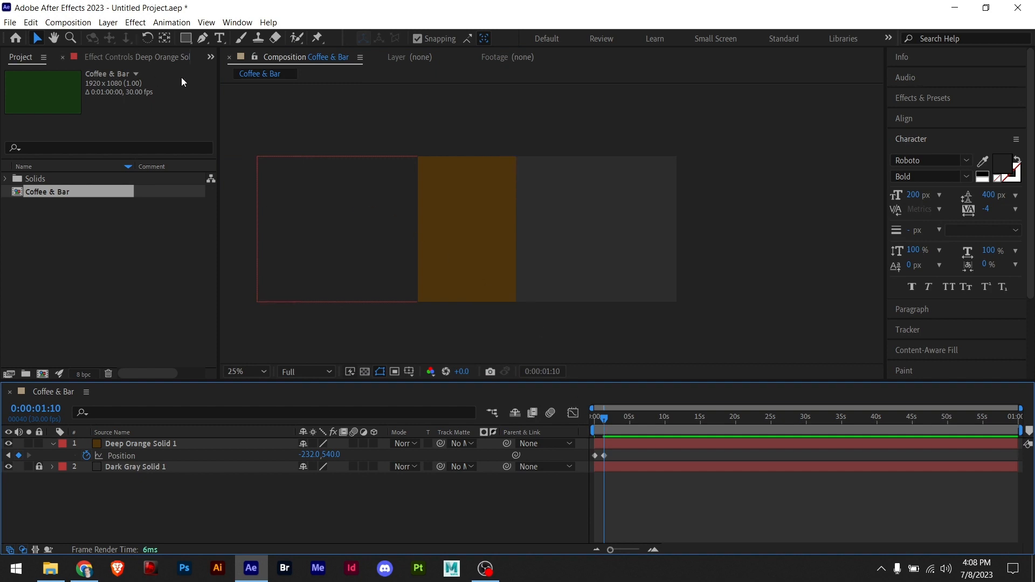
- Add a text layer reading "Coffee" over the orange panel and select all its characters
left_click(221, 39)
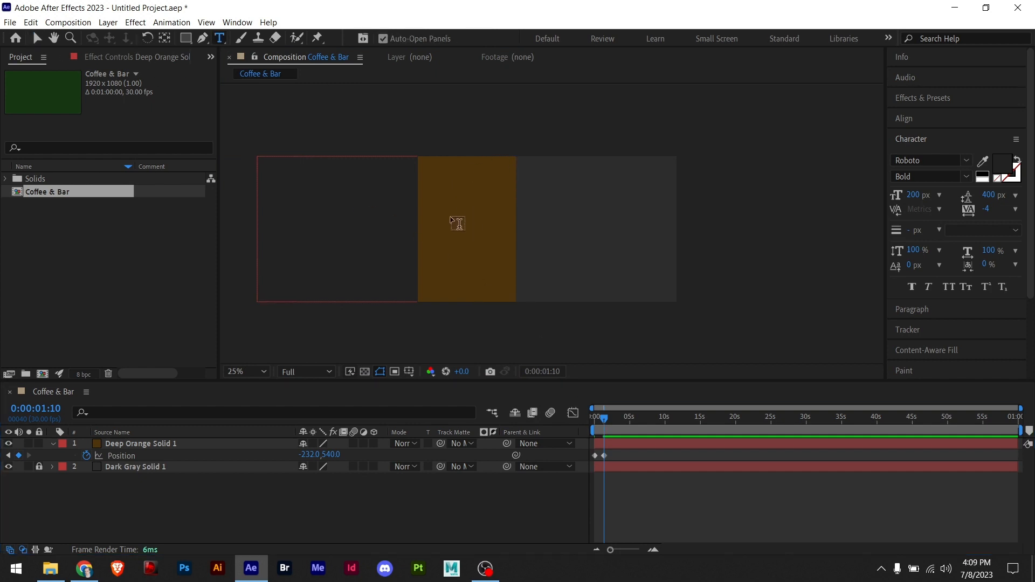
left_click(449, 216)
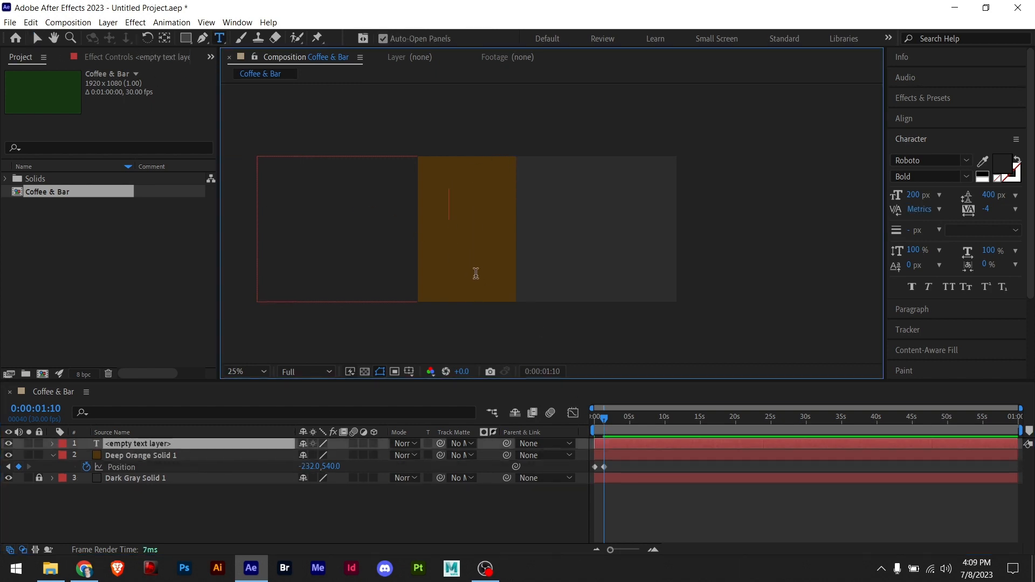
type("Cofee")
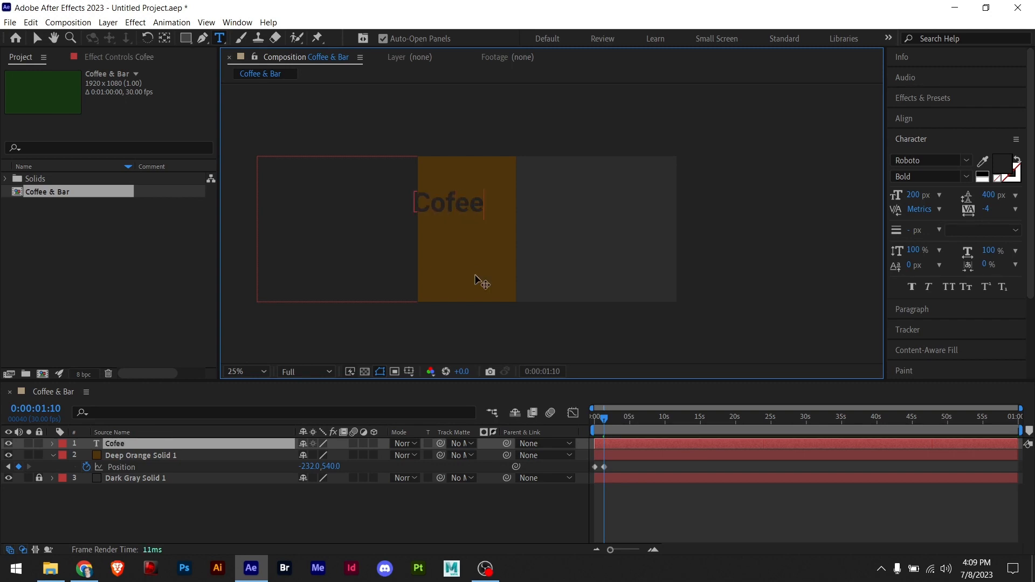
left_click(458, 202)
type("f")
left_click_drag(489, 206, 393, 204)
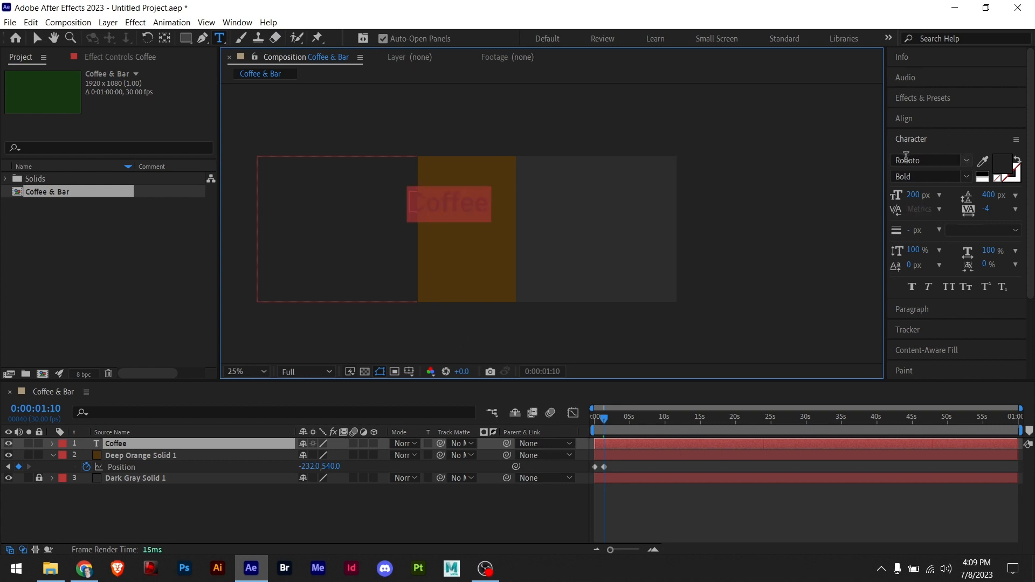
- Try a muted red fill color on the Coffee text
left_click(1002, 165)
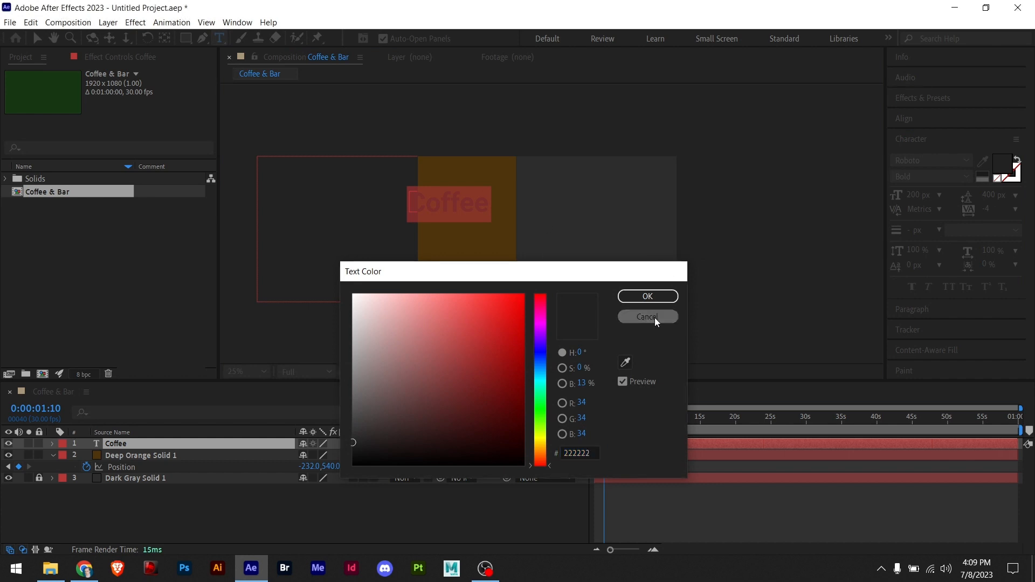
left_click(654, 318)
left_click(998, 165)
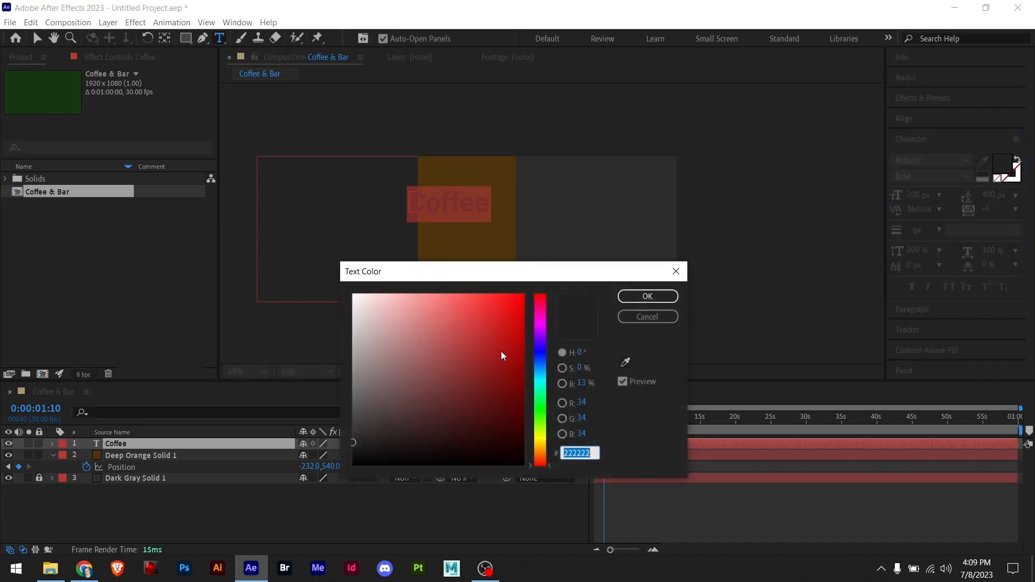
left_click_drag(504, 354, 436, 359)
left_click(644, 297)
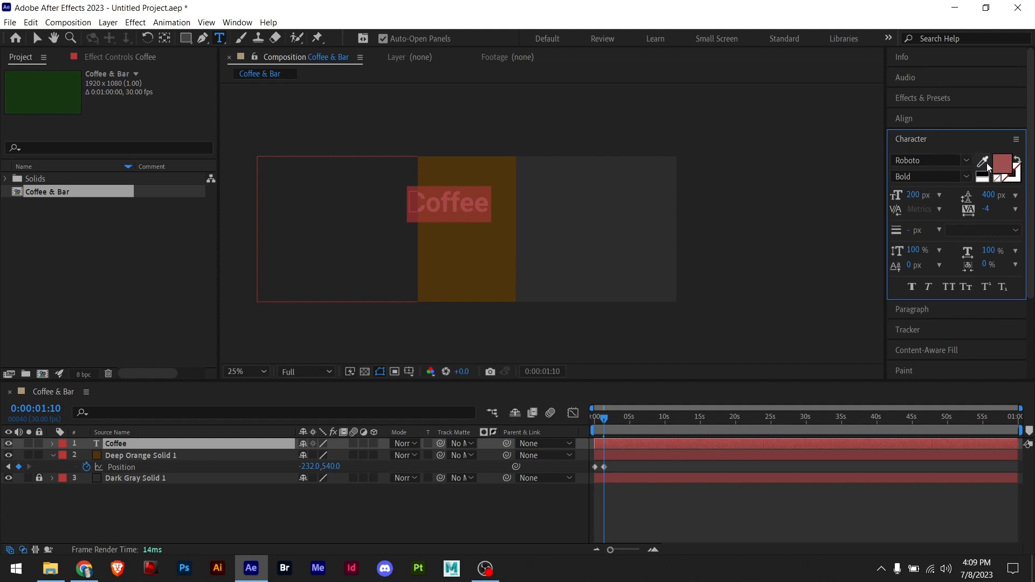
- Set the Coffee text's fill to the dark gray sampled from the composition background, and finish editing the text
left_click(981, 161)
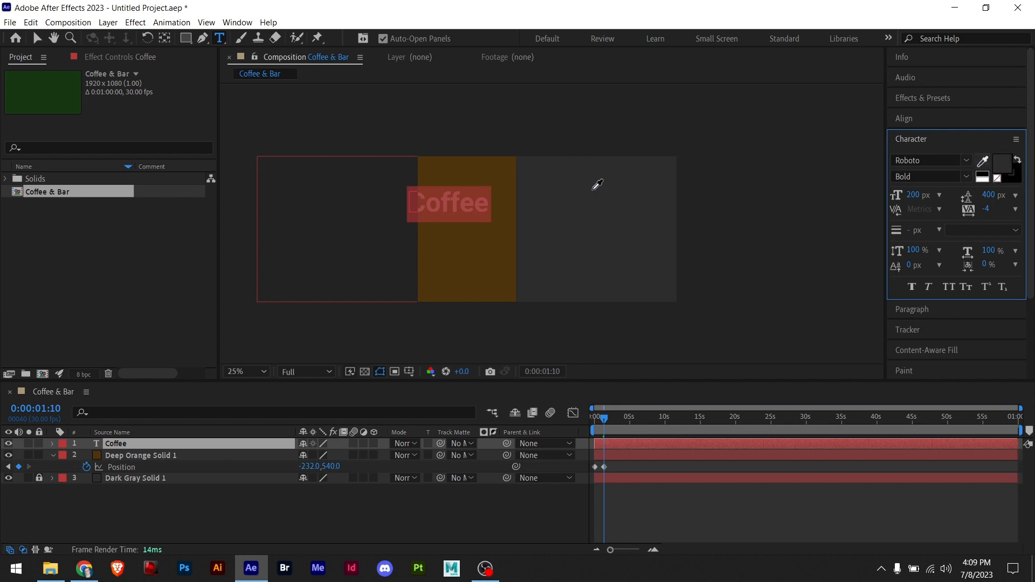
left_click(597, 185)
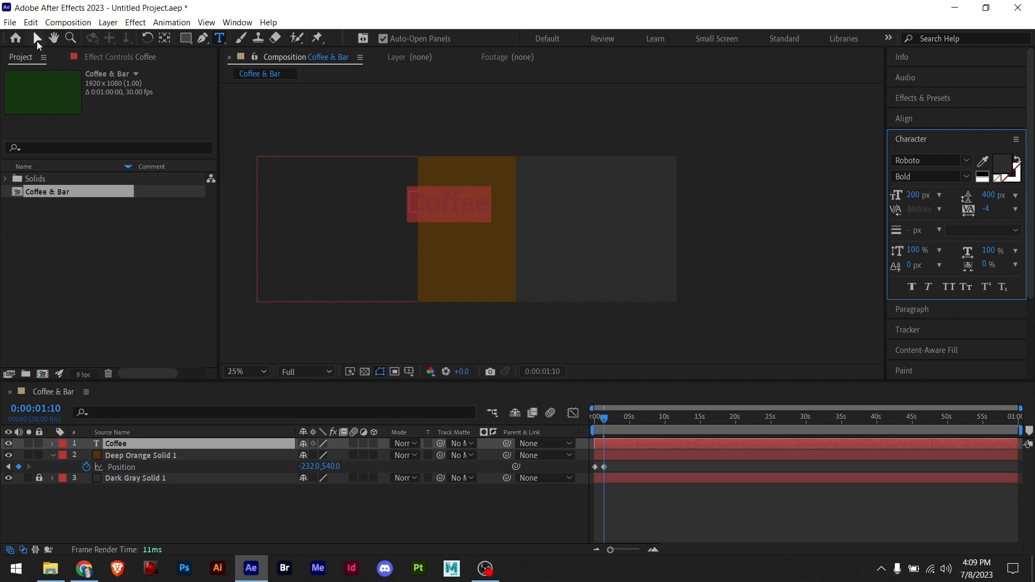
left_click(37, 41)
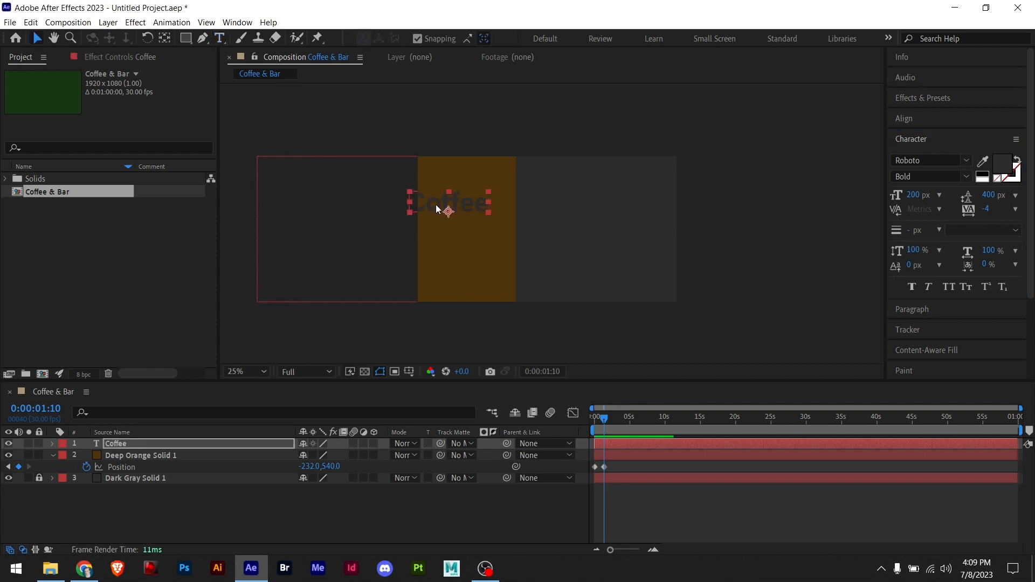
- Move the Coffee text inside the orange panel, center it vertically in the composition, and nudge it slightly upward
left_click(463, 208)
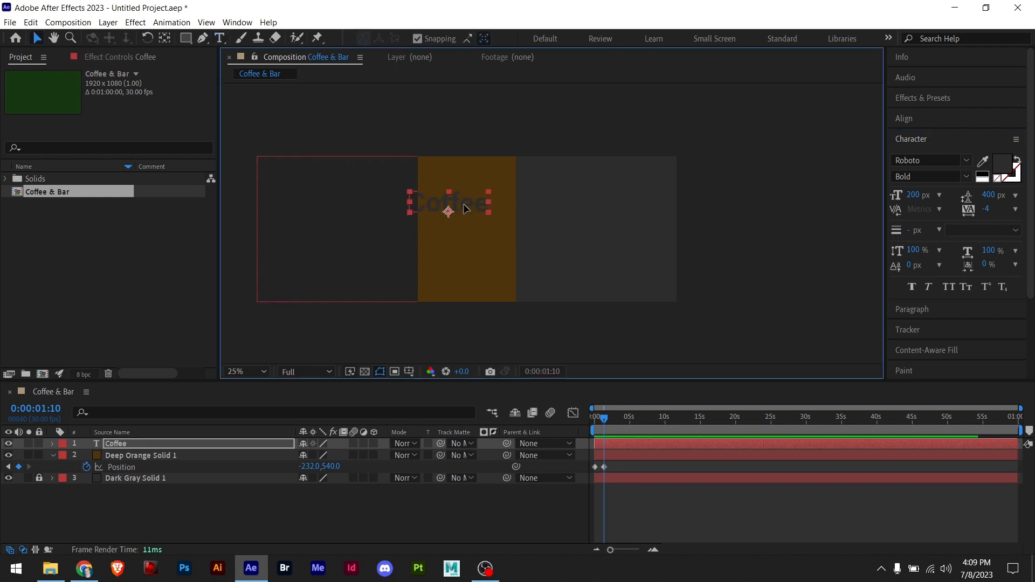
mouse_move(463, 205)
left_mouse_down()
mouse_move(478, 205)
mouse_move(478, 217)
left_mouse_up()
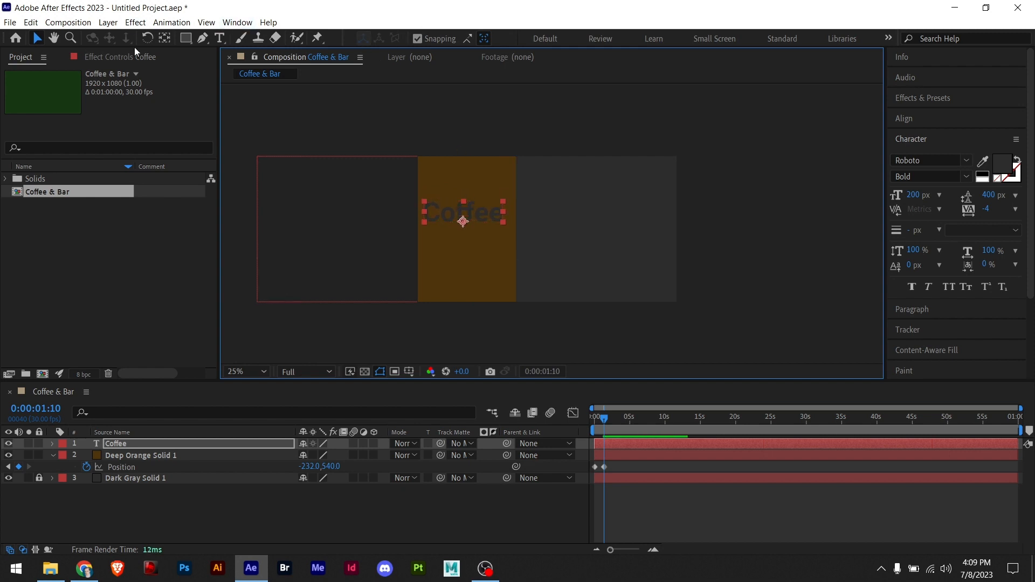
left_click(915, 119)
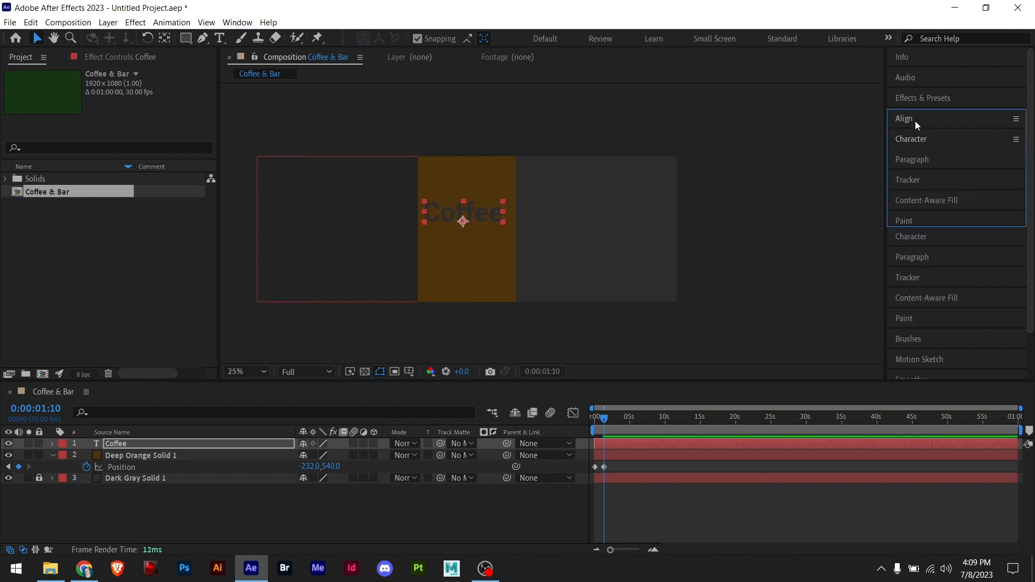
left_click(992, 152)
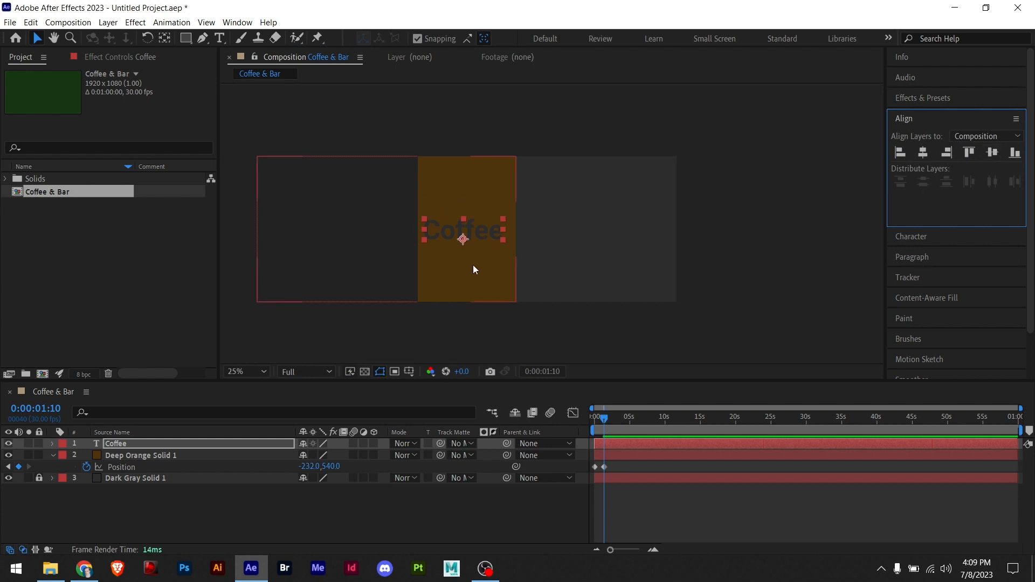
key("shift+Up")
key("shift+Up")
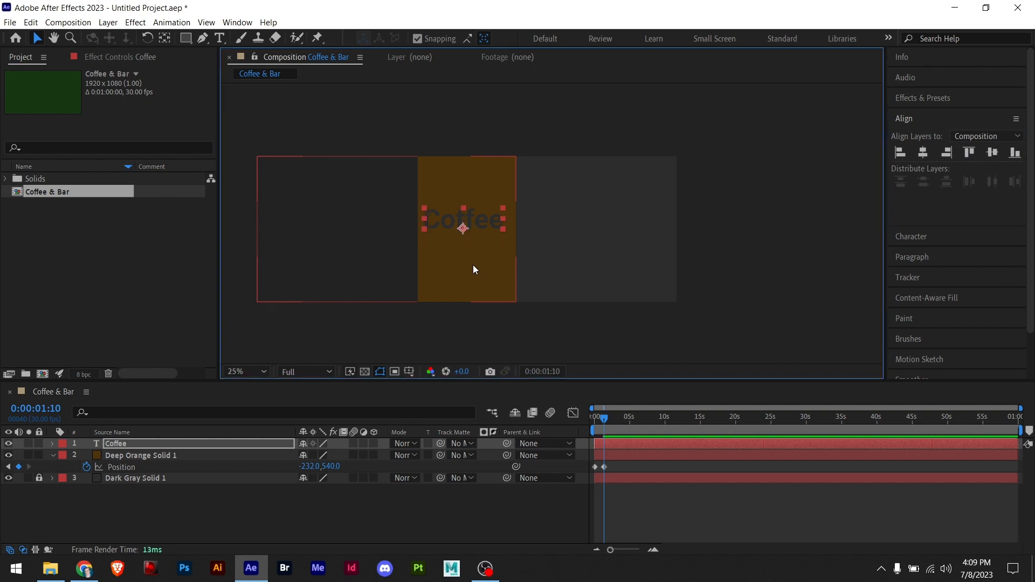
key("shift+Up")
key("shift+Up")
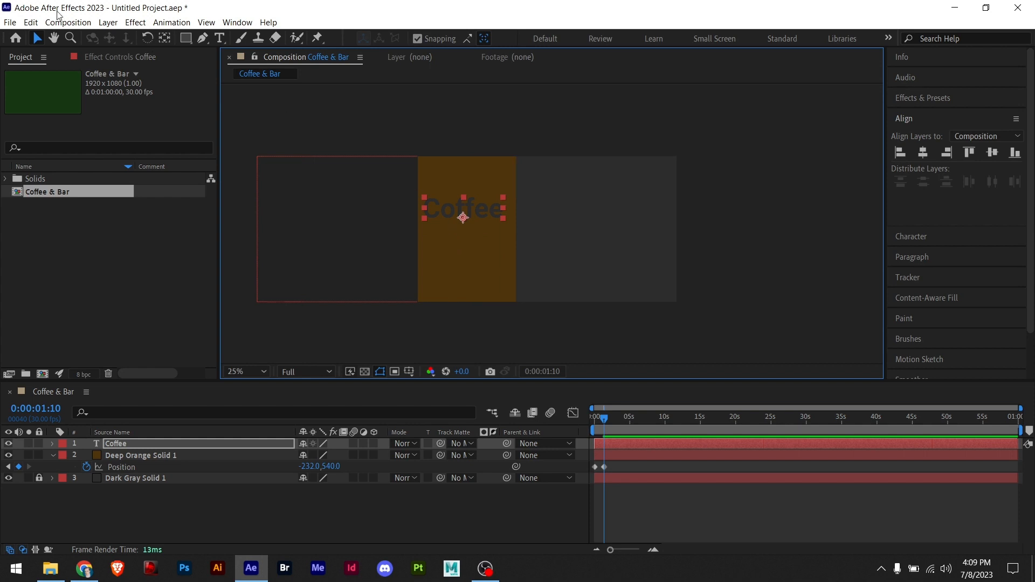
- Move the Coffee text's anchor point beyond the panel's left edge, level with the text and directly above the orange solid's center
left_click(164, 39)
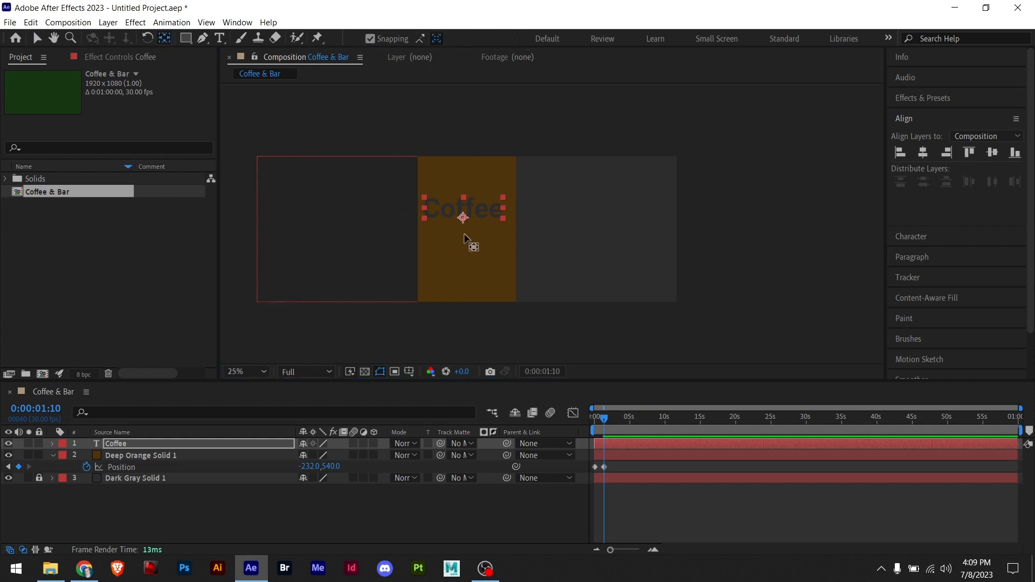
left_click_drag(462, 218, 424, 208)
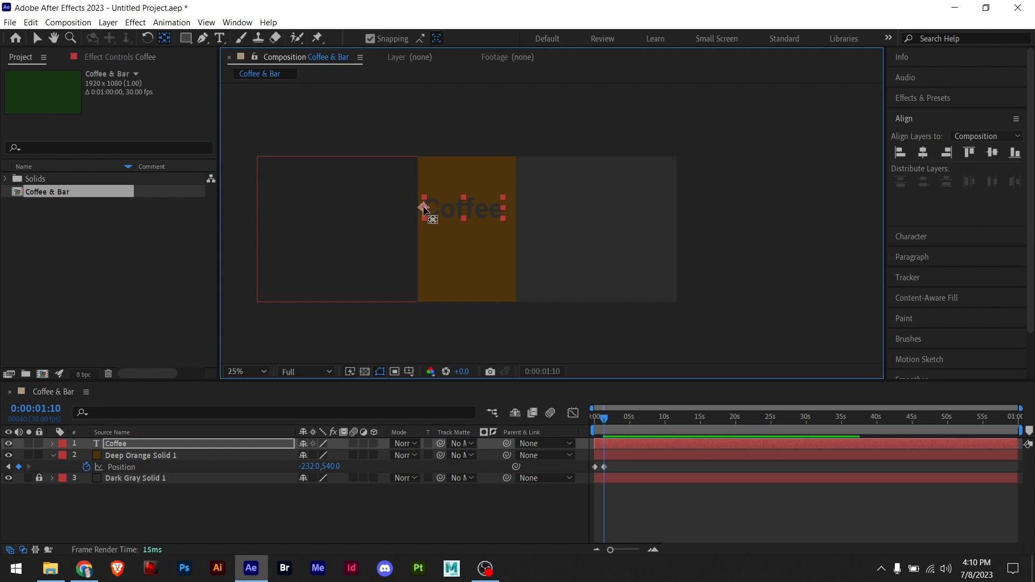
left_click(422, 206)
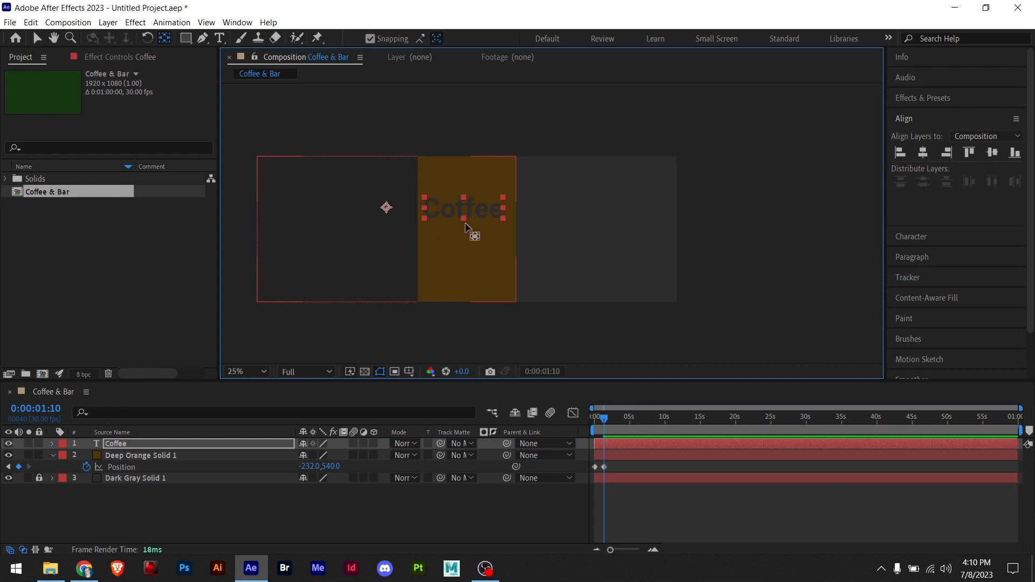
left_click(128, 520)
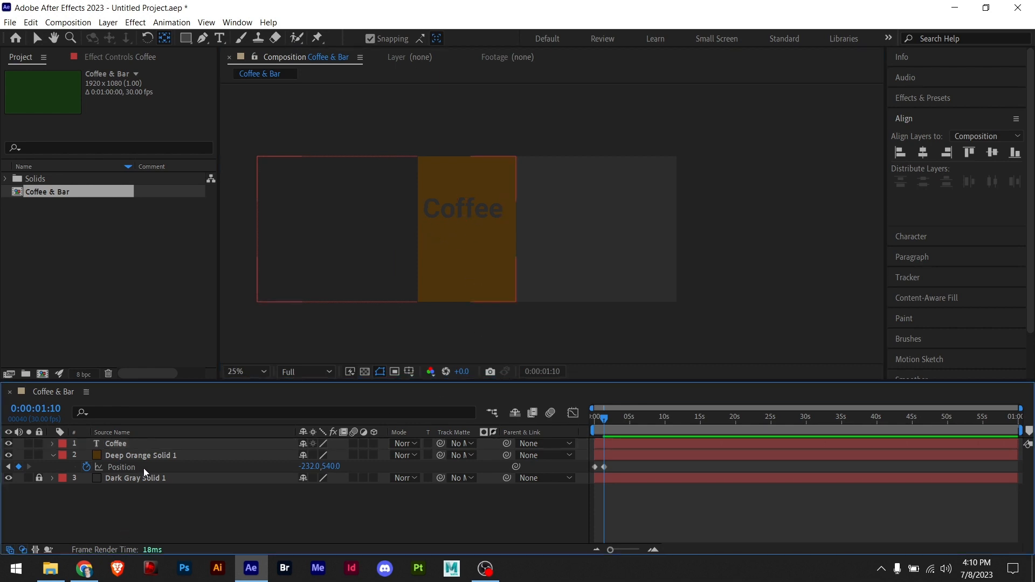
- Show layer names in the timeline, duplicate the Coffee text layer, and place the copy below the original
left_click(122, 432)
left_click(125, 443)
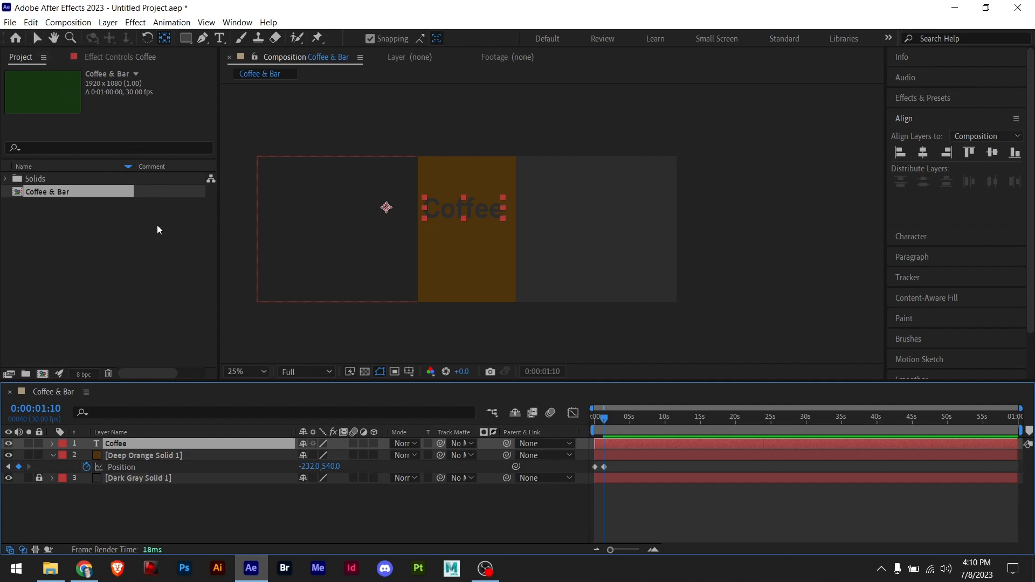
key("v")
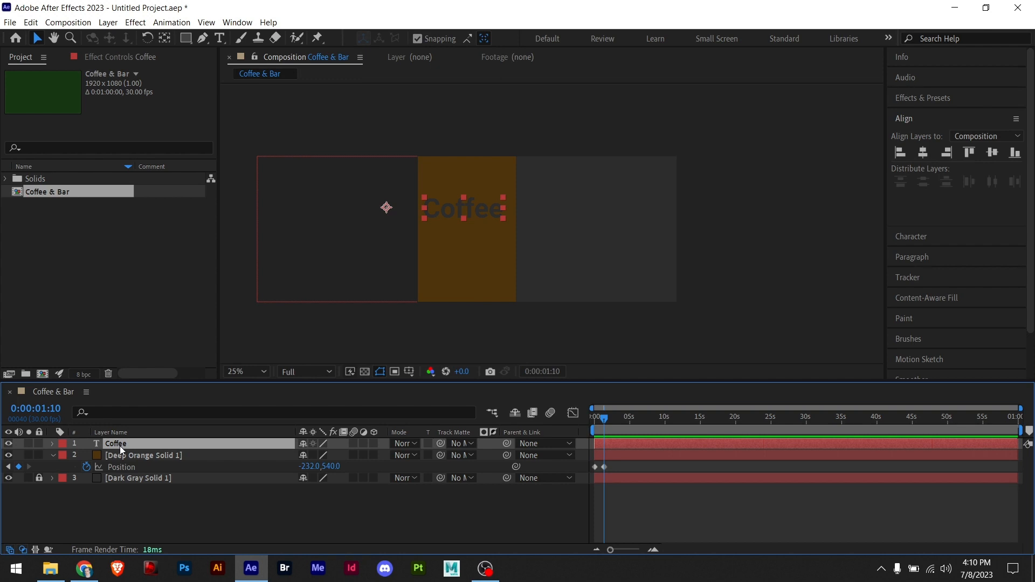
key("ctrl+d")
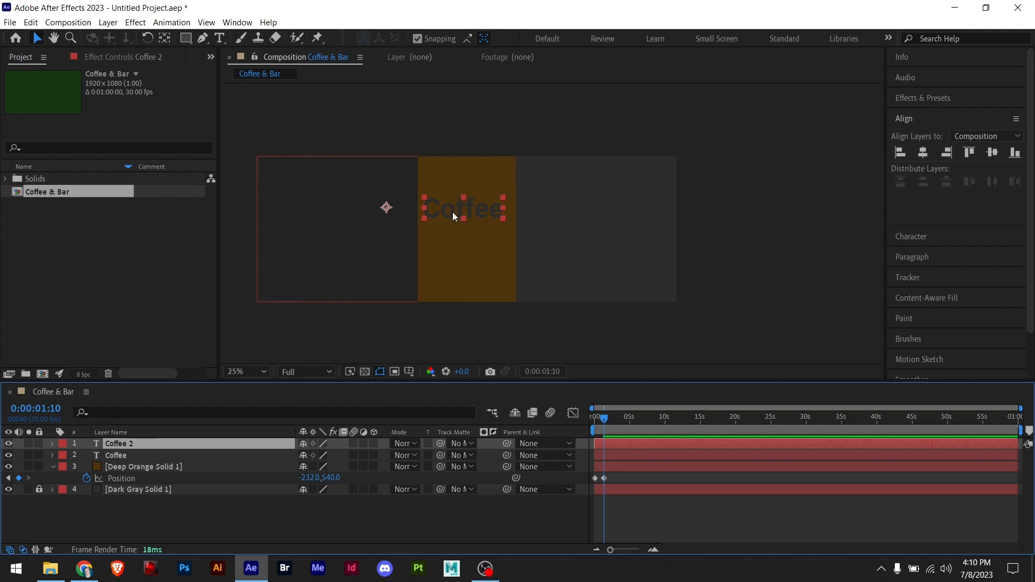
left_click_drag(452, 212, 452, 248)
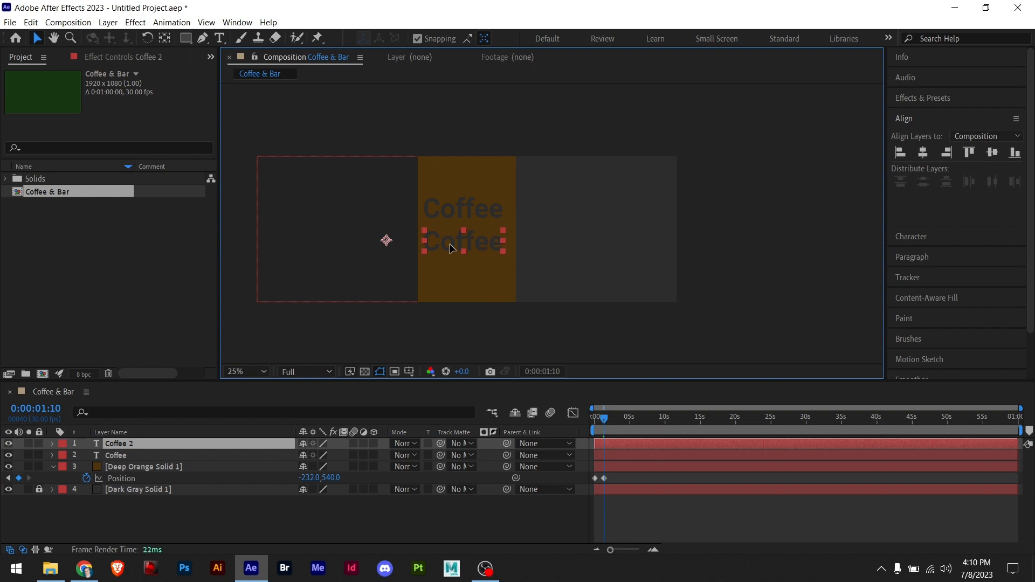
- Center the duplicated Coffee text vertically in the composition, and nudge it downward until it clears the original
left_click(992, 153)
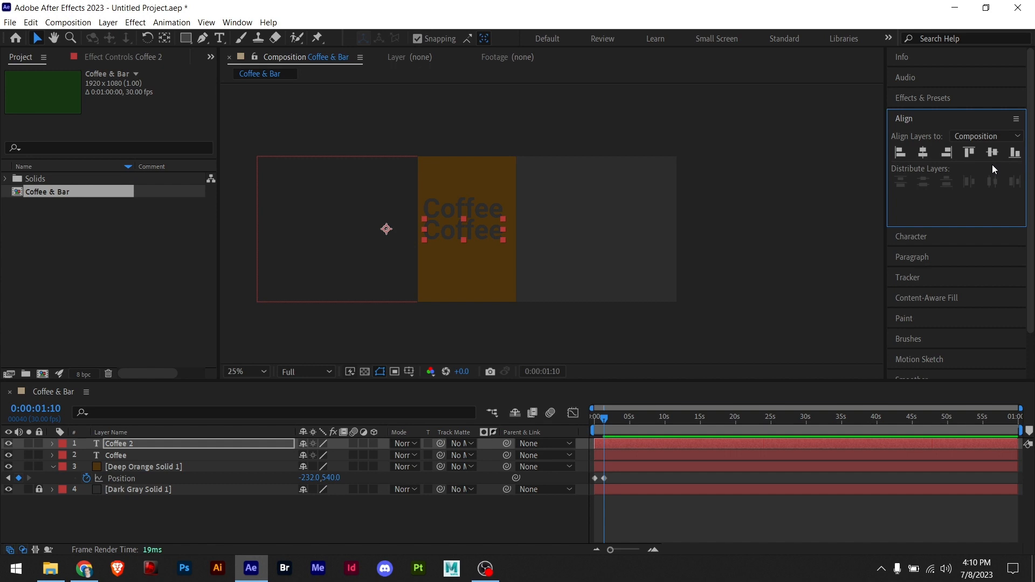
key("shift+Down")
key("shift+Down")
key("shift+Down")
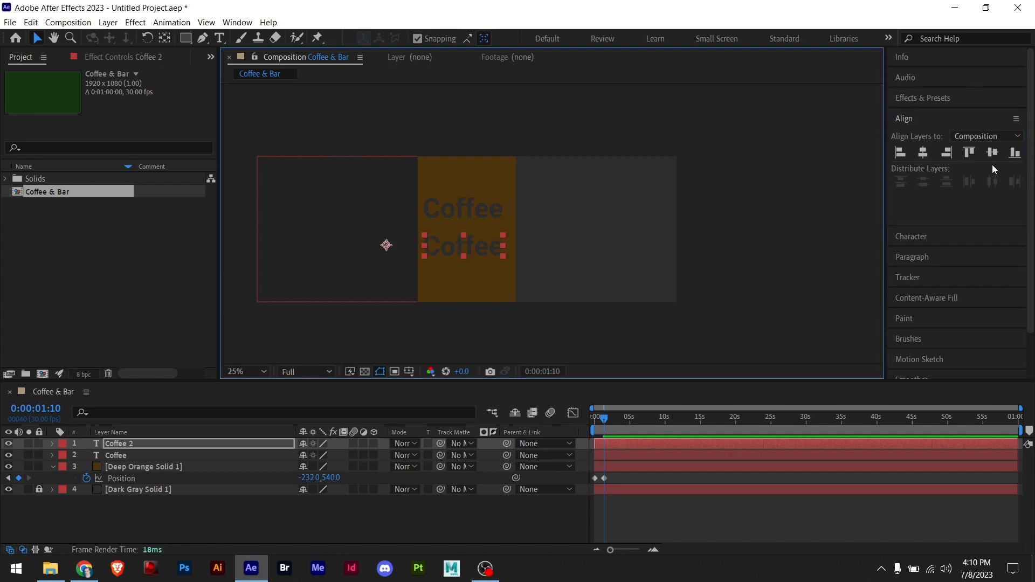
key("shift+Down")
key("shift+Down")
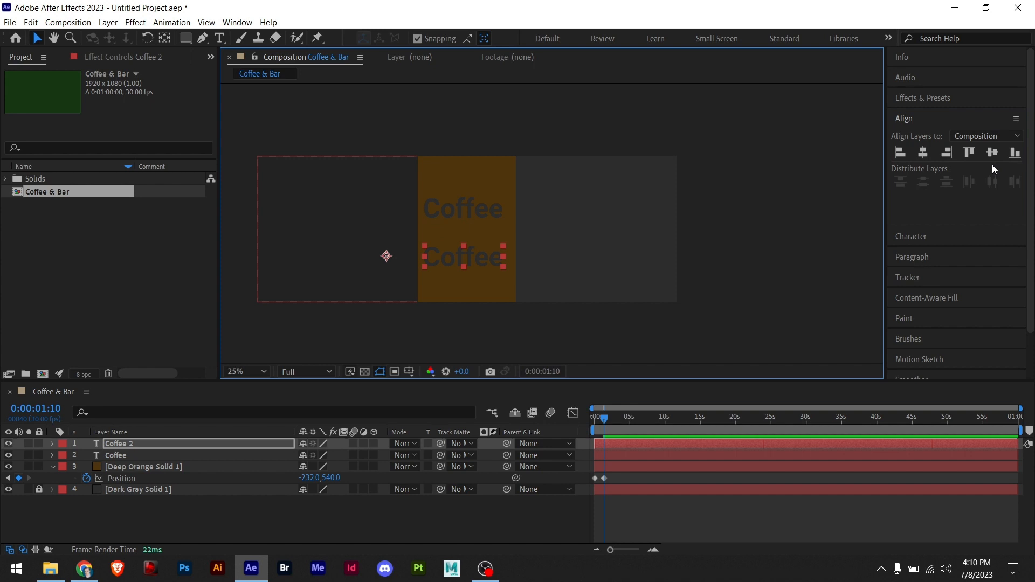
key("shift+Up")
key("shift+Up")
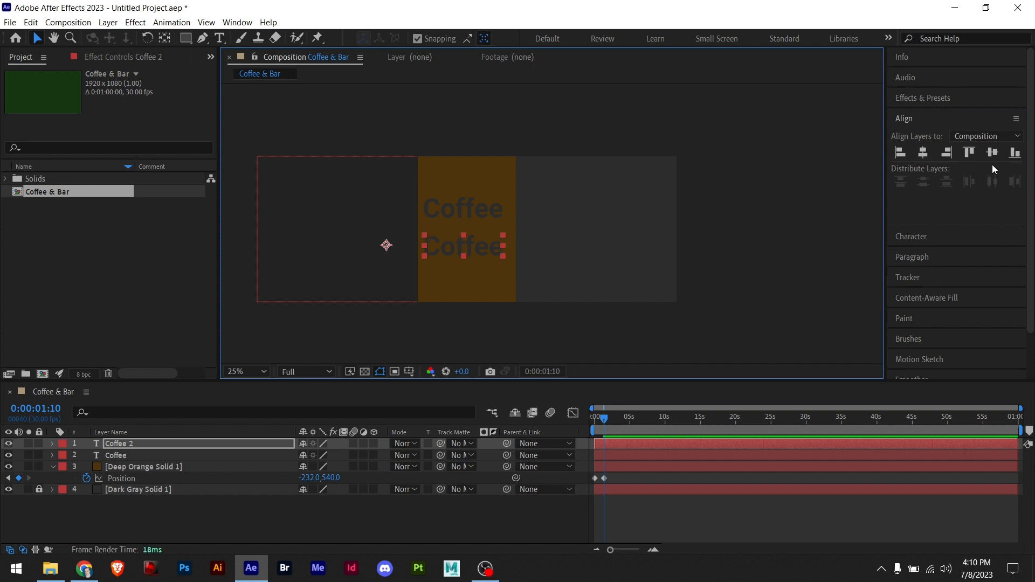
- Nudge the original Coffee text down so it sits just above the duplicate
left_click(460, 207)
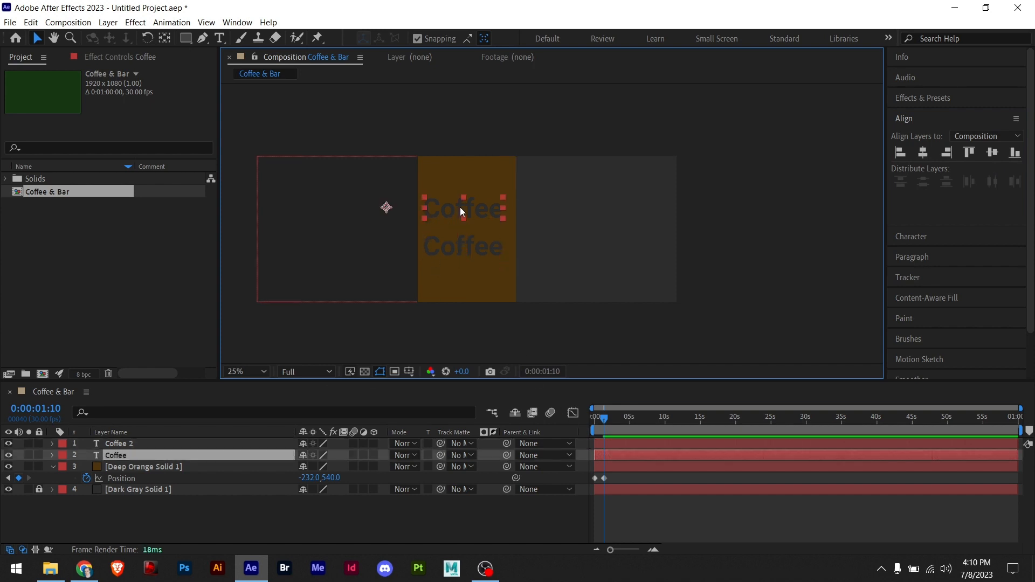
key("shift+Down")
key("shift+Down")
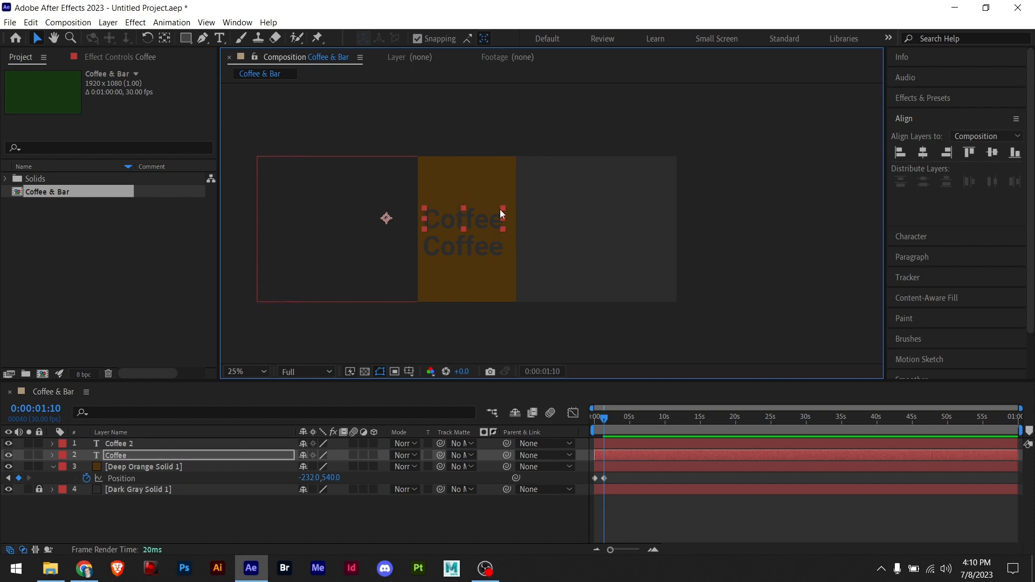
- Replace the lower Coffee copy's text with "& Bar" and deselect the layer
double_click(446, 256)
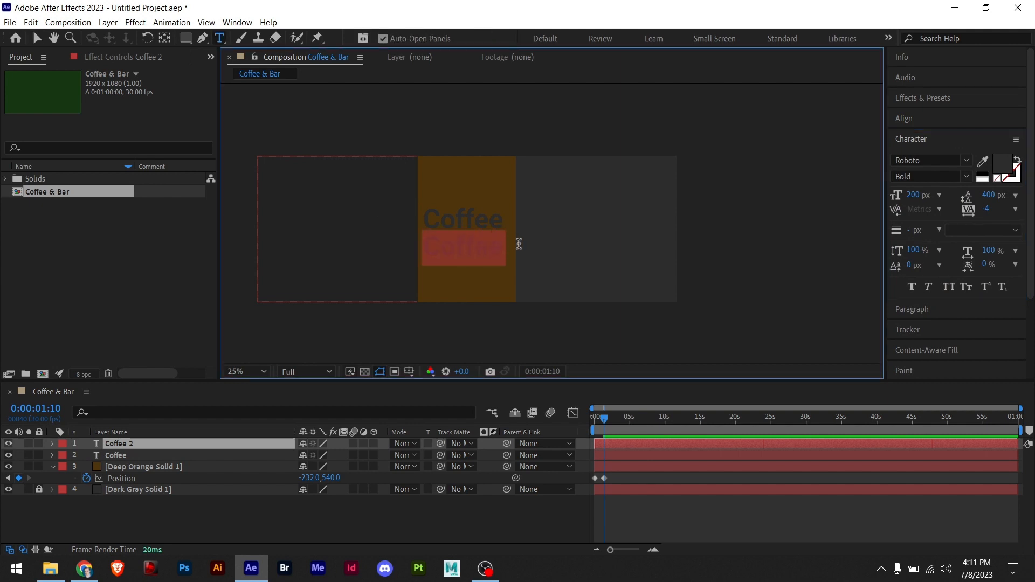
type("& Bar")
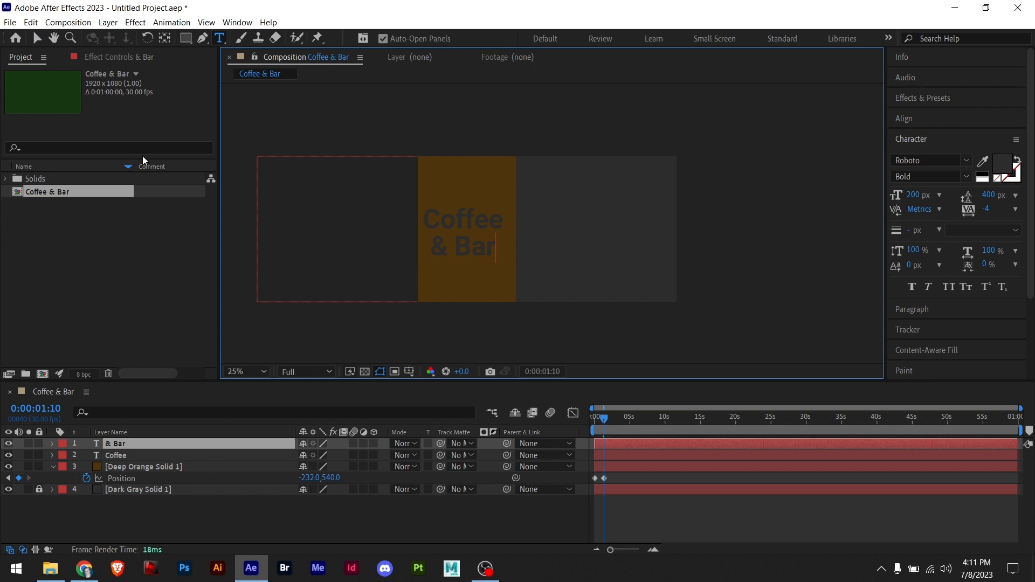
left_click(35, 40)
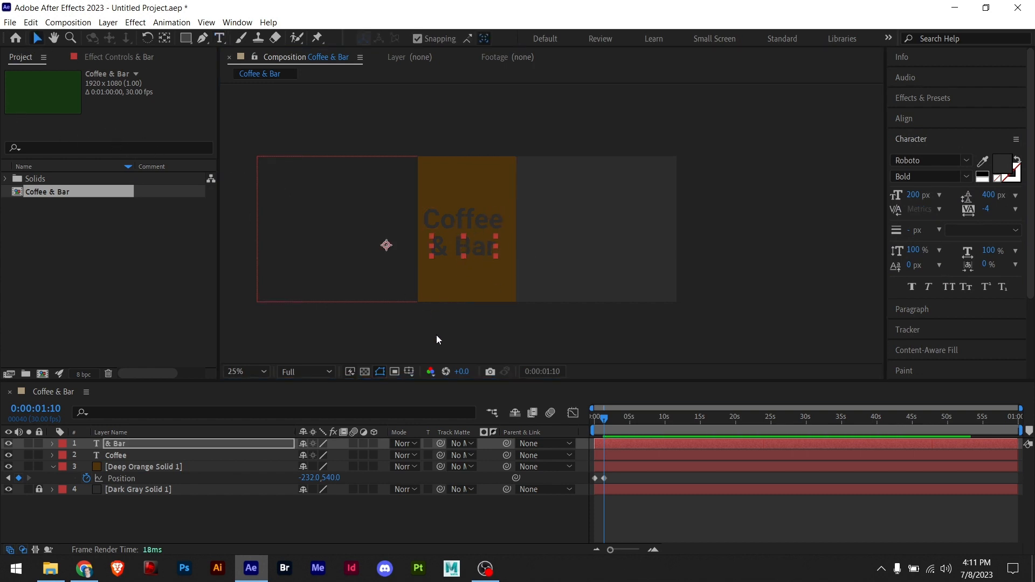
left_click(451, 345)
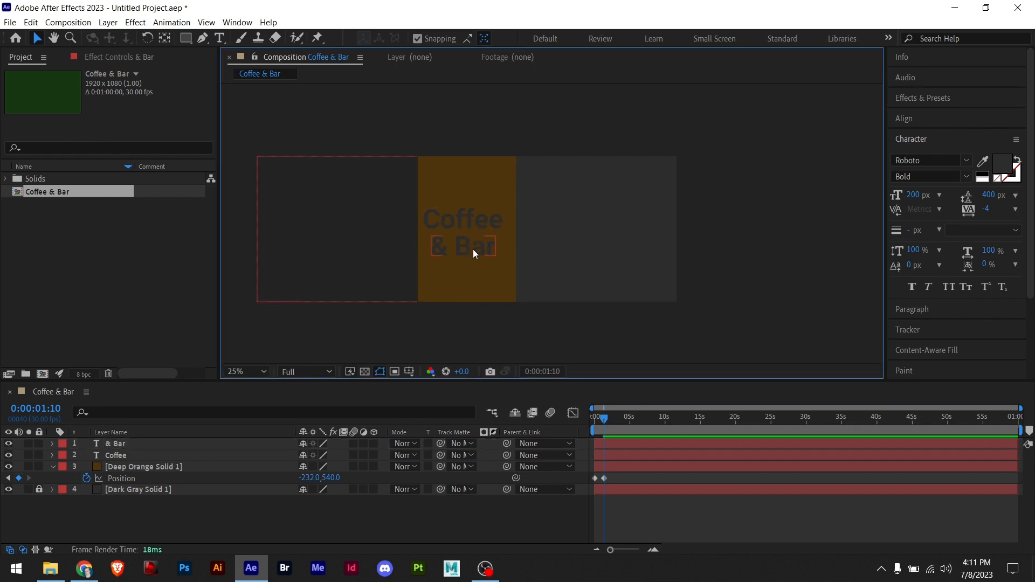
- Find the Fill effect and apply it to the Deep Orange Solid 1 layer
left_click(458, 183)
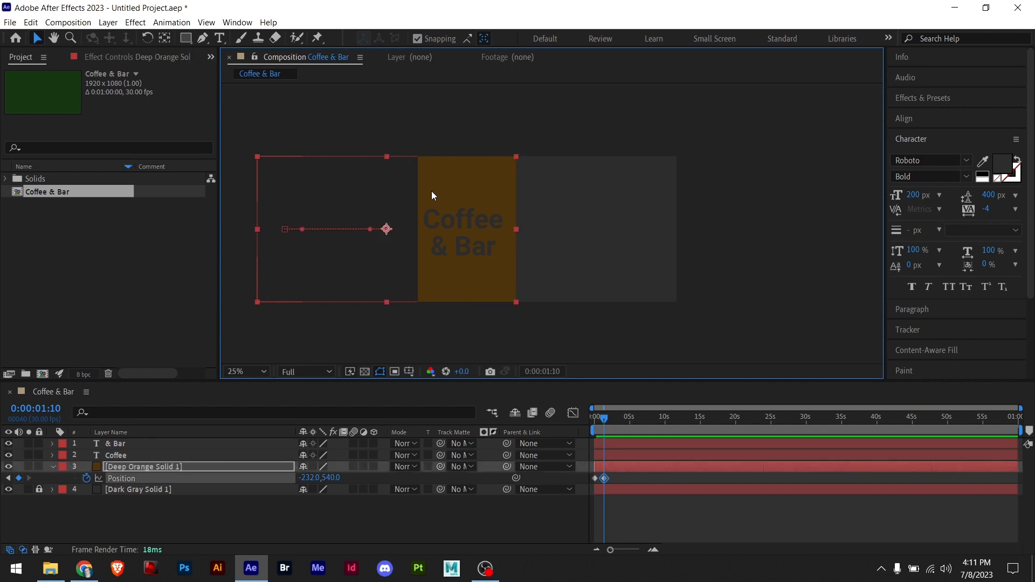
right_click(154, 464)
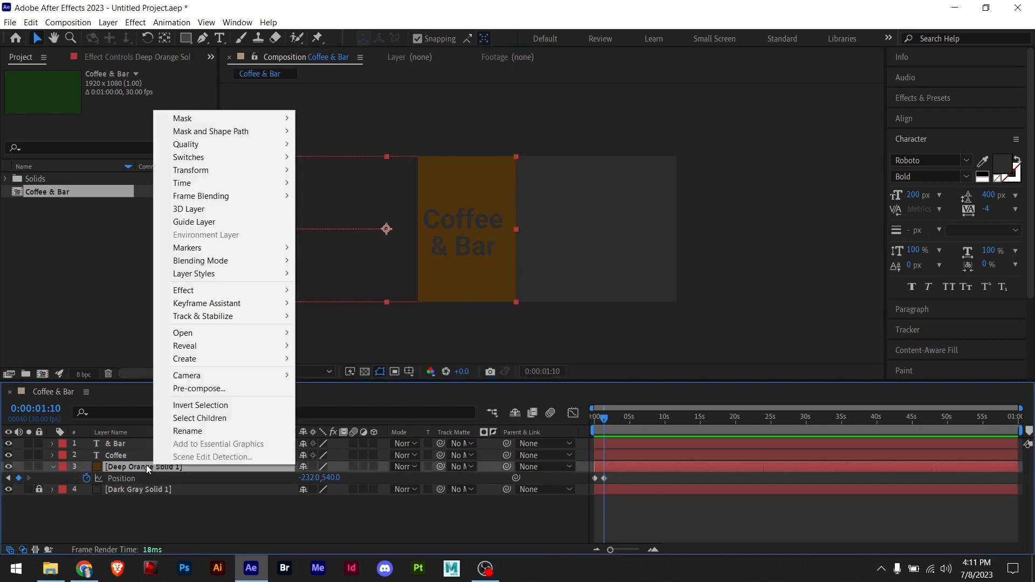
key("Escape")
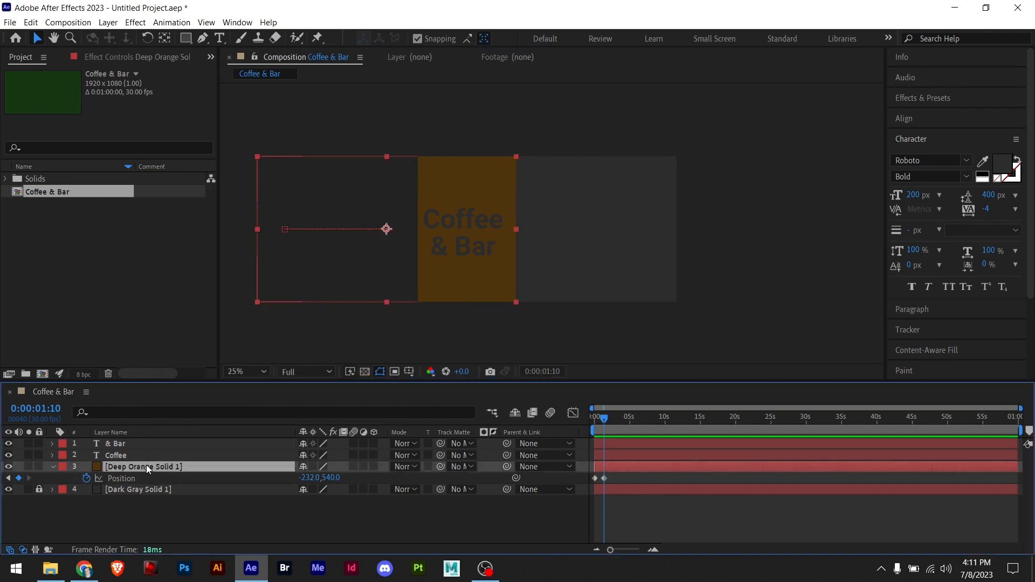
left_click(922, 99)
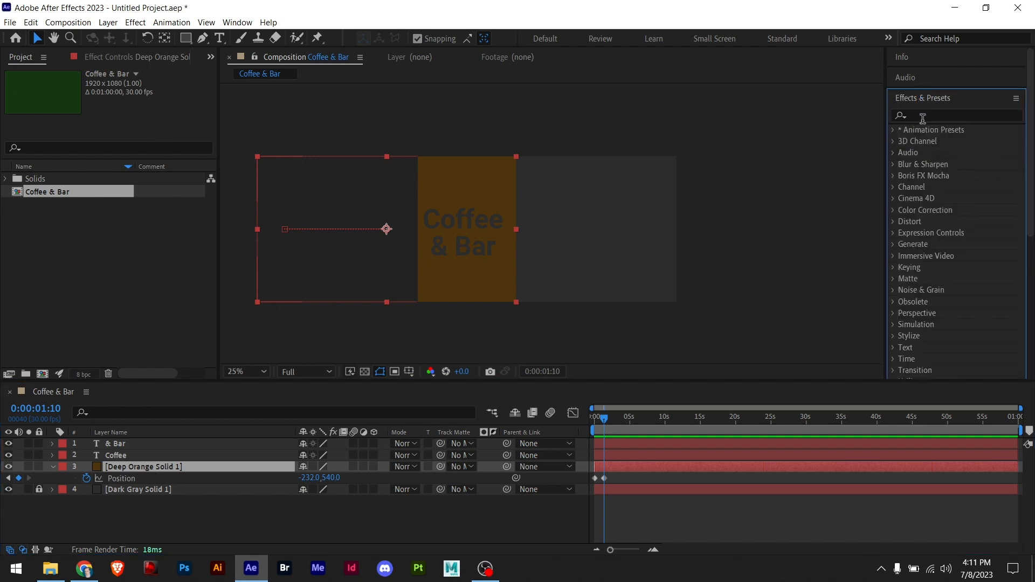
left_click(930, 116)
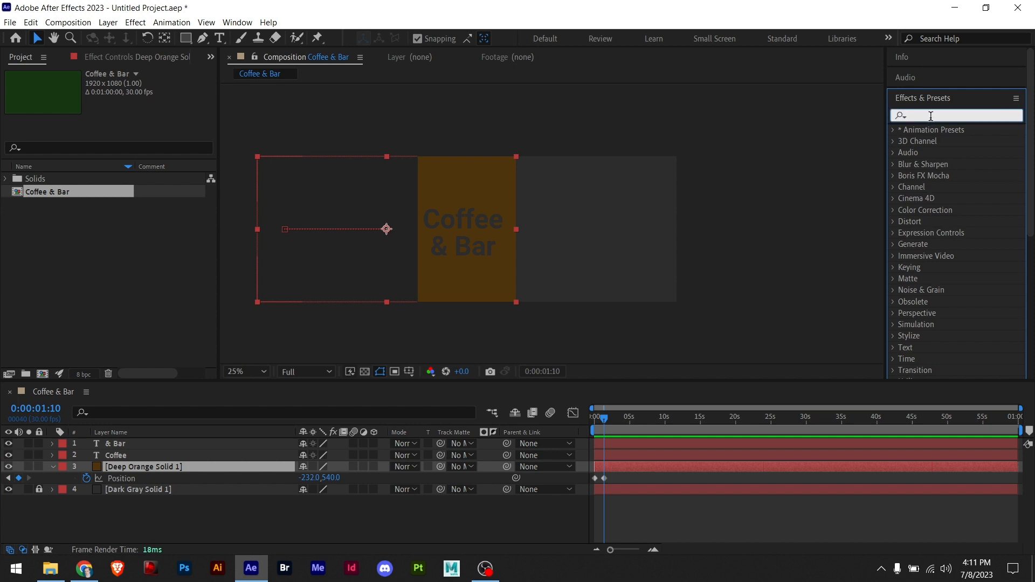
type("fill")
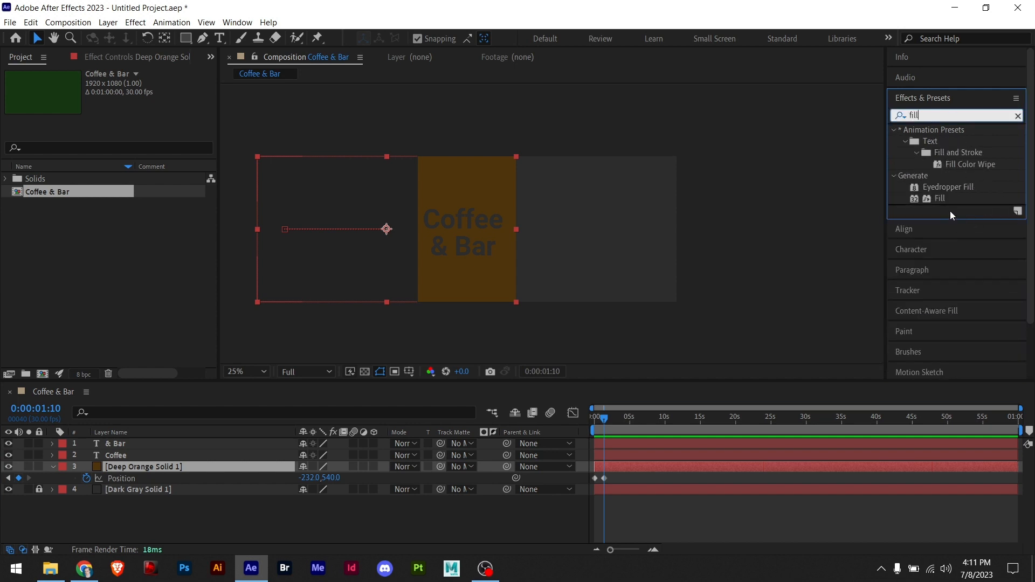
left_click_drag(939, 200, 144, 469)
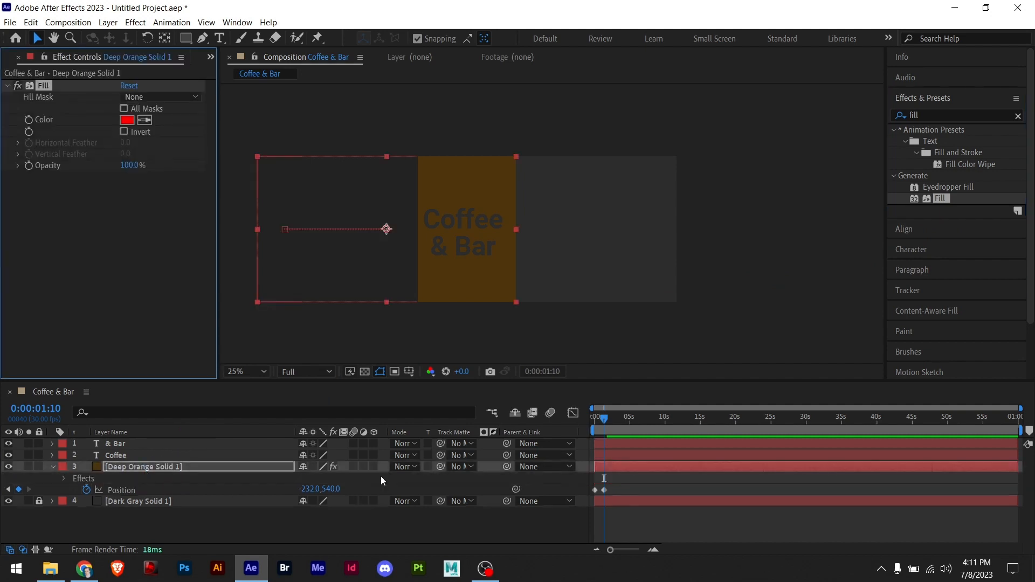
- Set the panel's Fill color to golden yellow D1A313 and deselect the layer
left_click(128, 121)
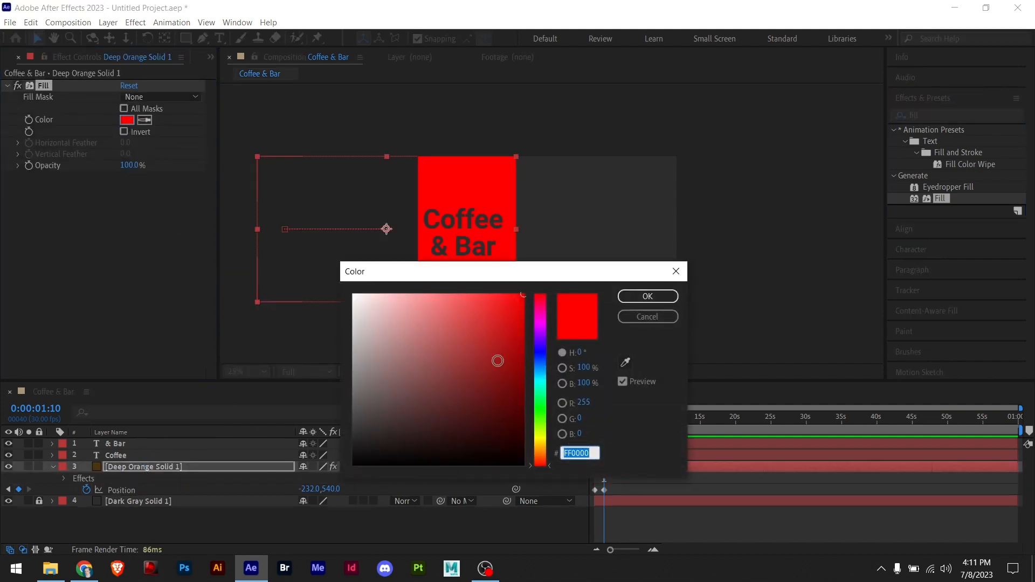
left_click_drag(535, 451, 536, 444)
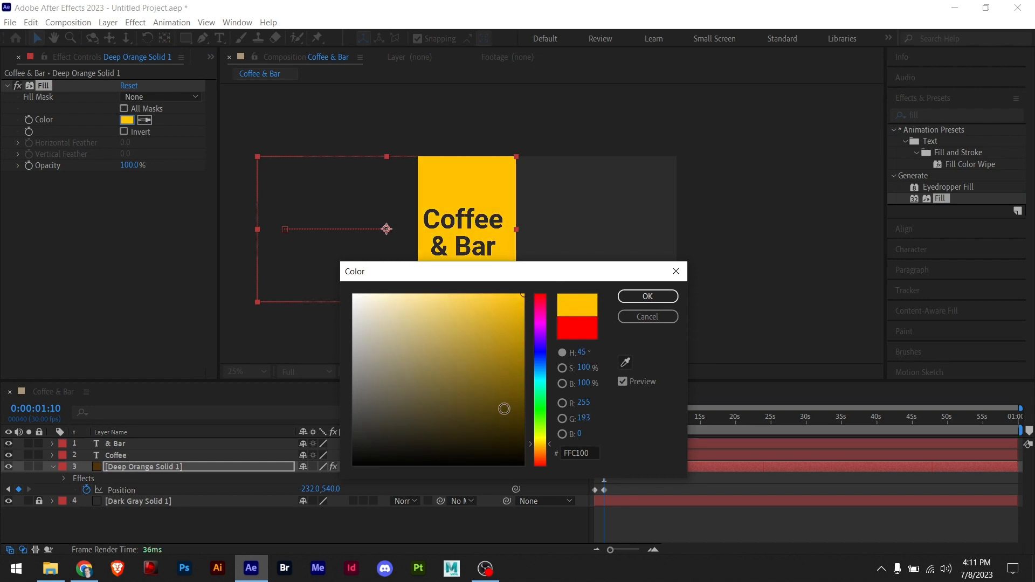
left_click_drag(502, 393, 508, 325)
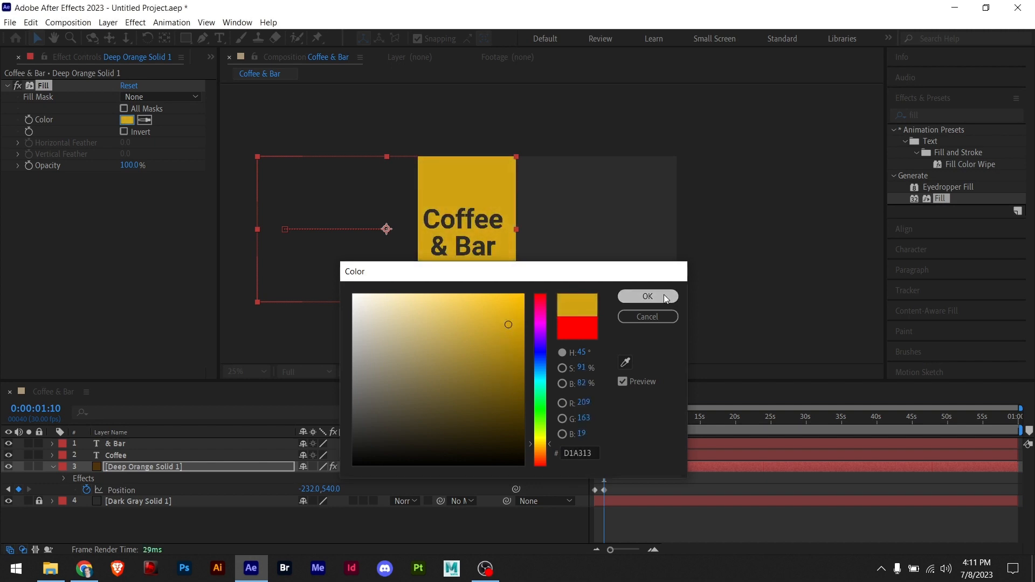
left_click(664, 295)
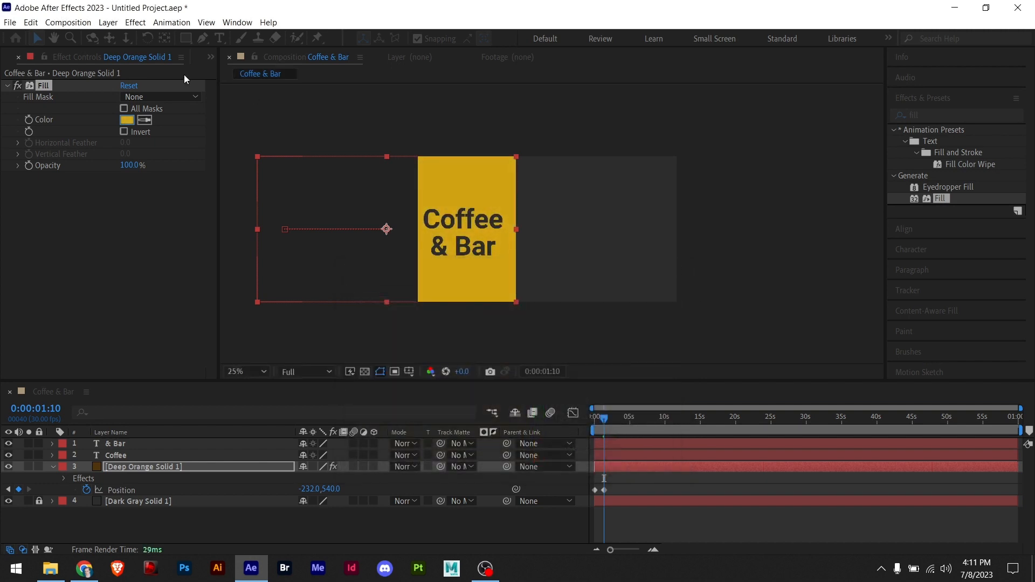
left_click(434, 121)
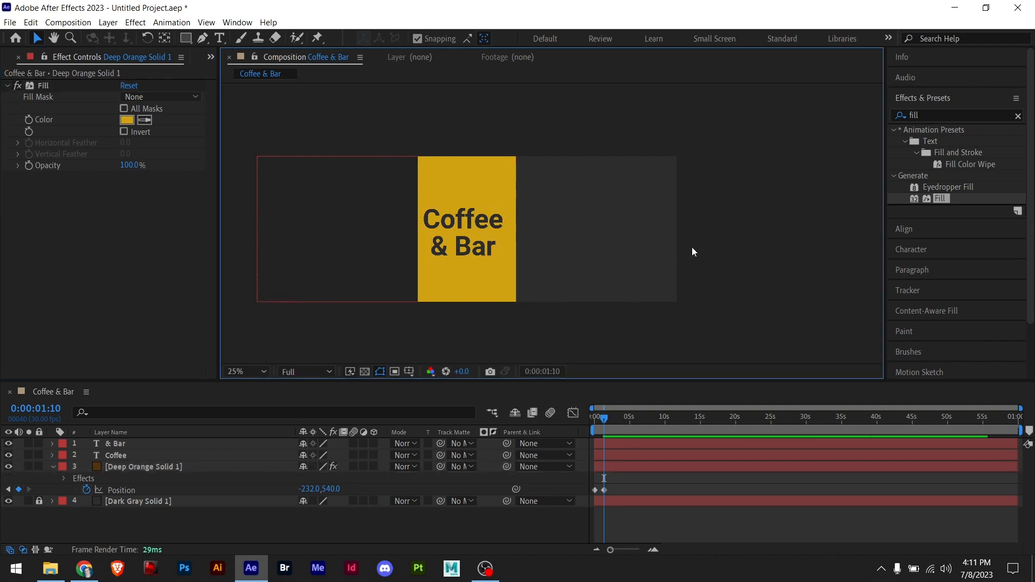
- Reveal the Coffee layer's Rotation at 0:00:01:10 and set it to -90° so the word swings out above the composition
left_click(456, 218)
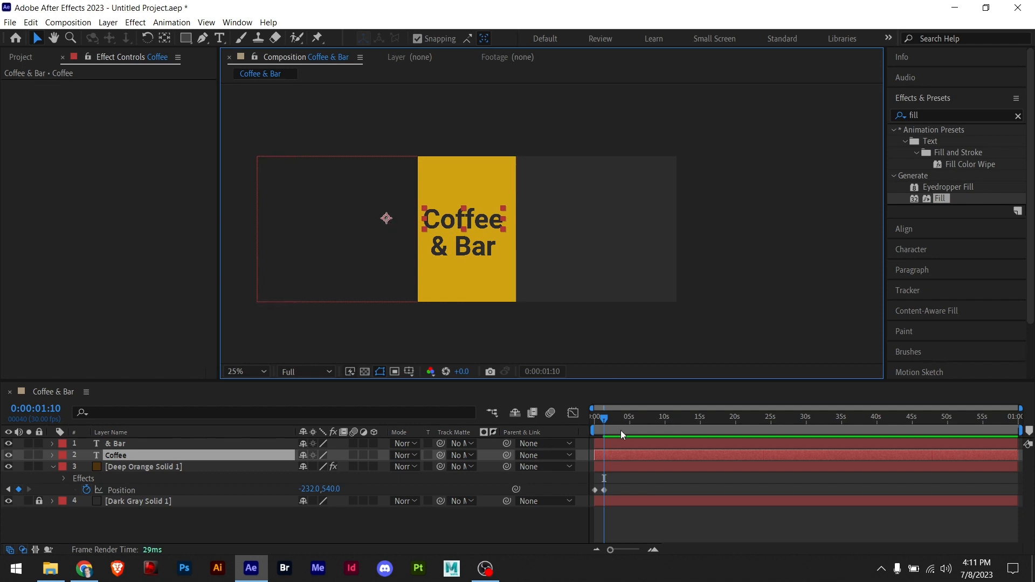
mouse_move(602, 420)
left_mouse_down()
mouse_move(592, 421)
mouse_move(604, 422)
left_mouse_up()
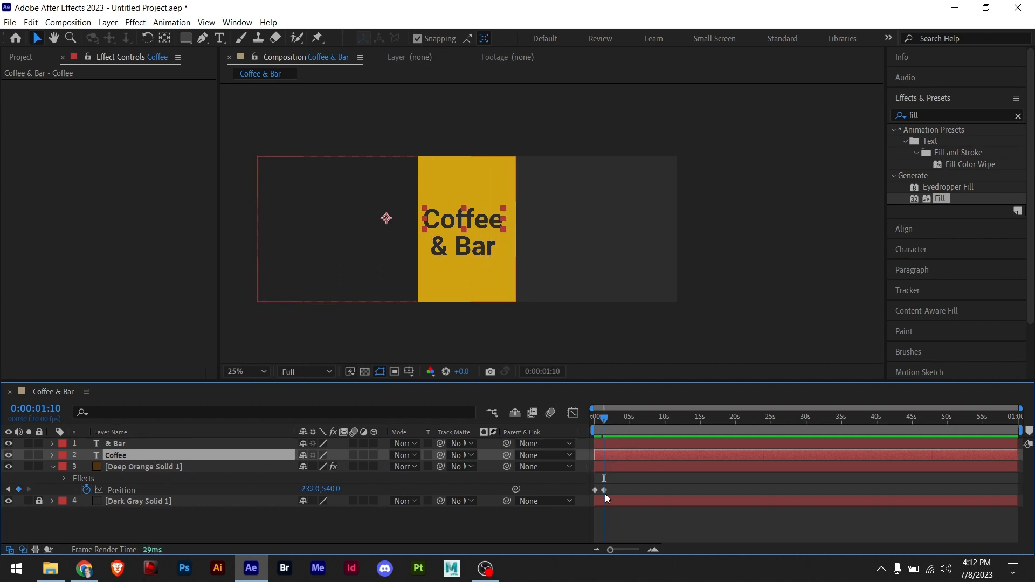
mouse_move(601, 425)
left_mouse_down()
mouse_move(591, 423)
mouse_move(604, 426)
left_mouse_up()
key("r")
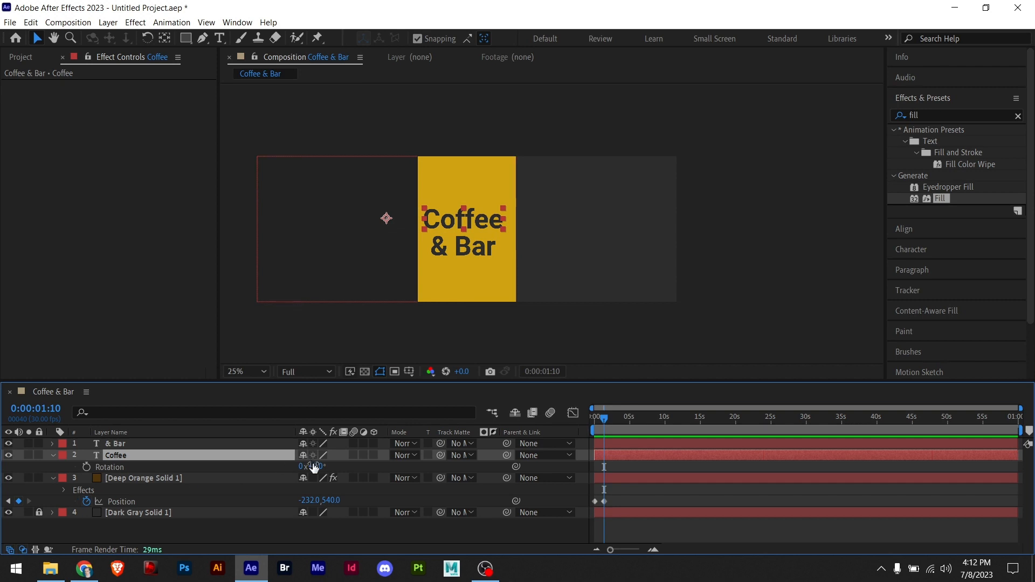
left_click_drag(310, 466, 254, 460)
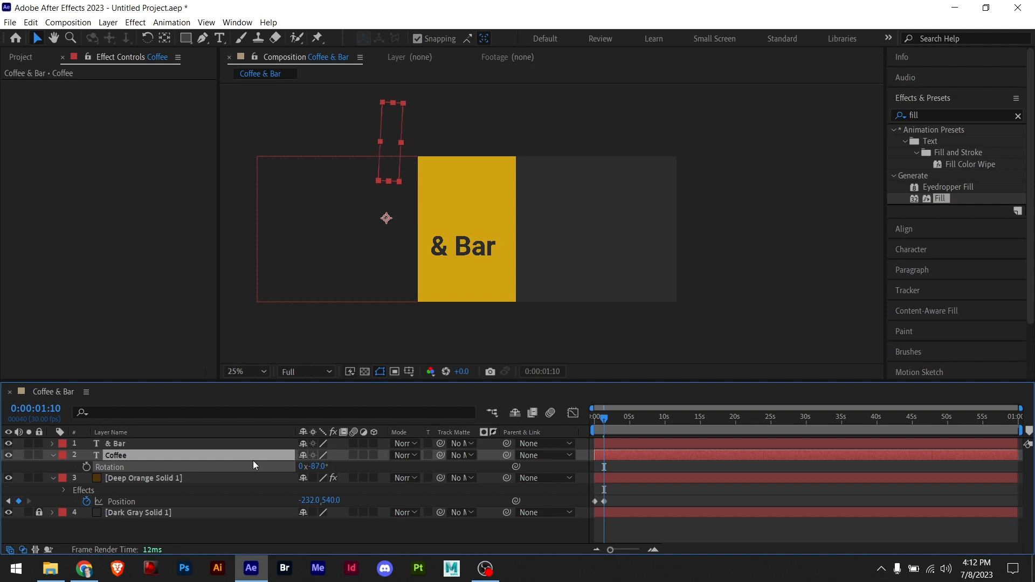
left_click(319, 467)
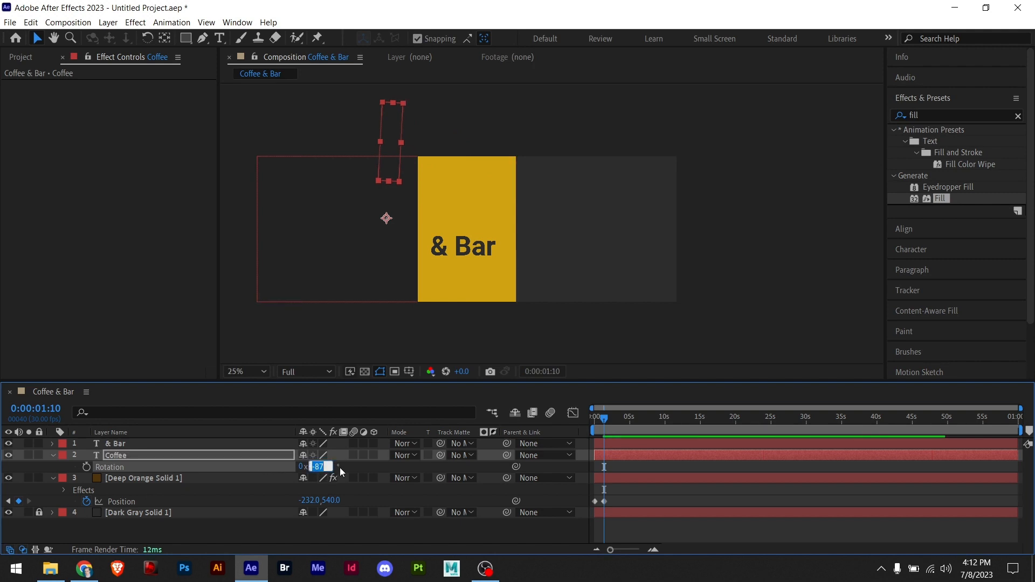
type("-90")
key("Return")
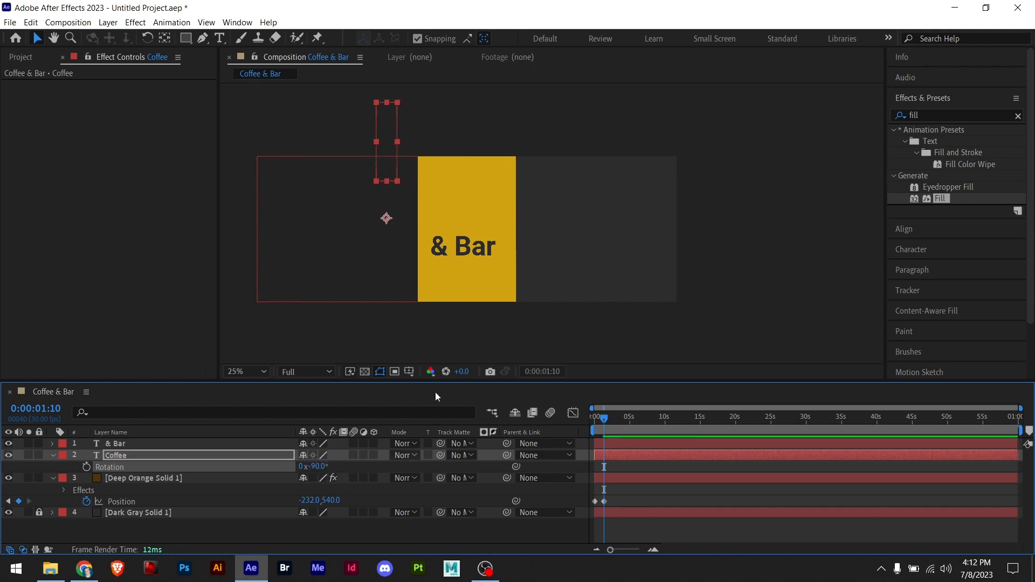
- Reveal the & Bar layer's Rotation and set it to 90°
left_click(468, 244)
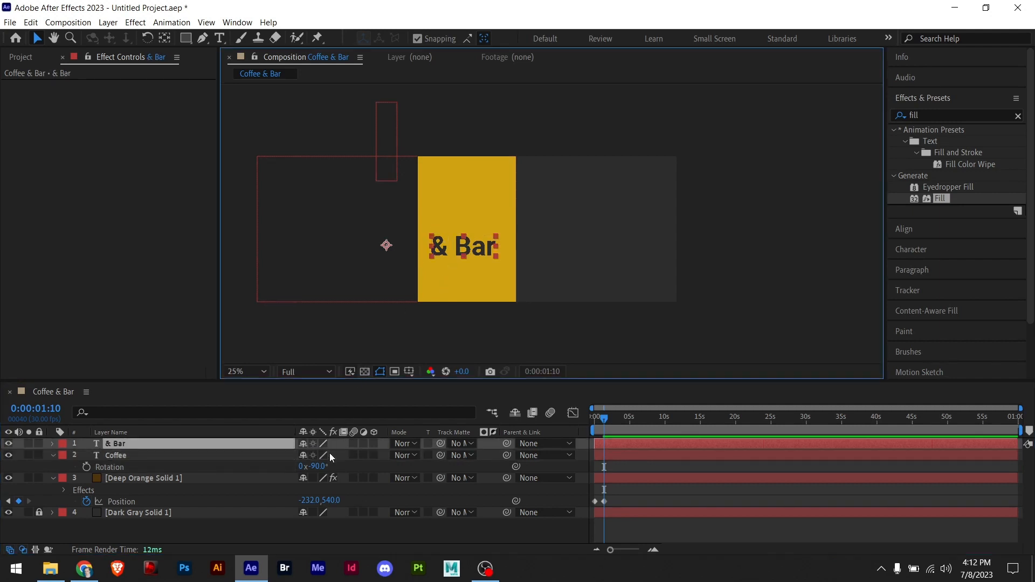
key("r")
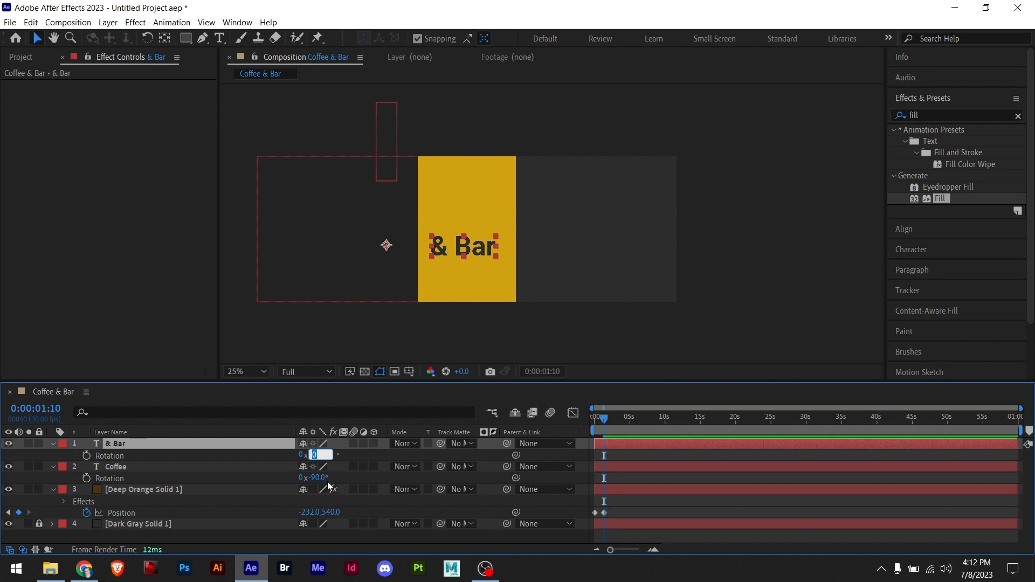
type("90")
key("Return")
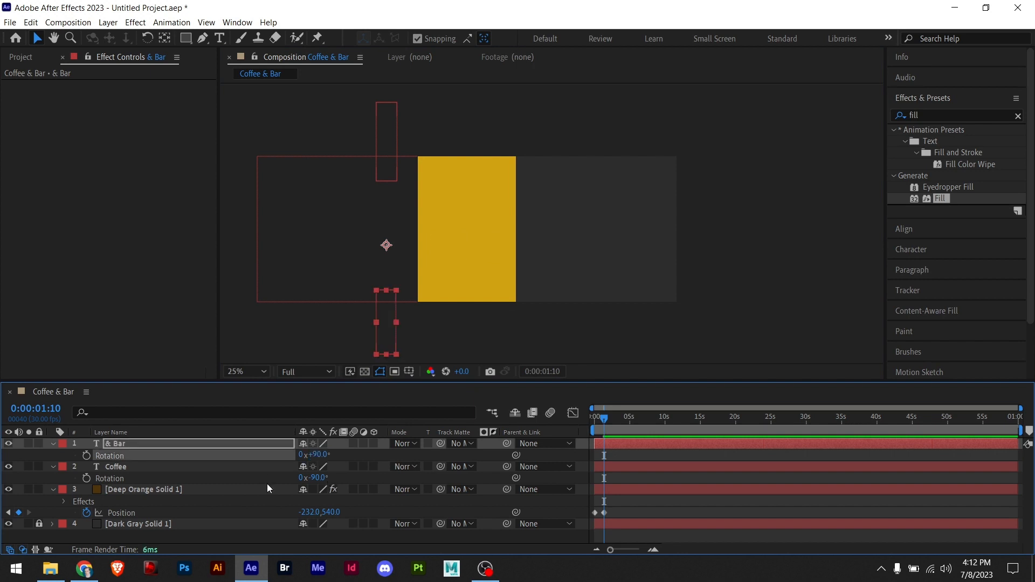
- Start Rotation keyframes on both text layers at 0:00:01:10, and reorder the Coffee layer above & Bar
left_click(85, 478)
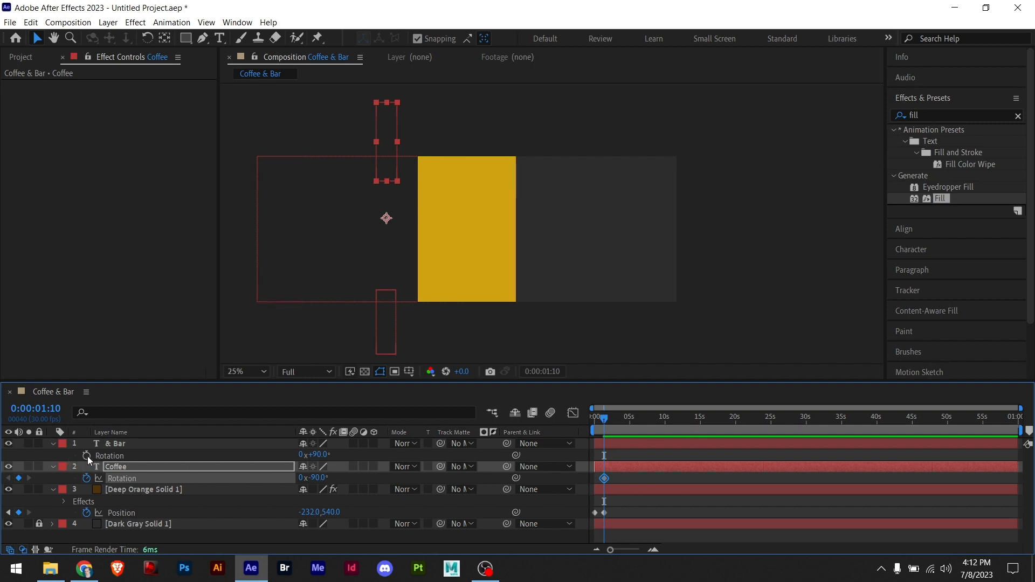
left_click(87, 455)
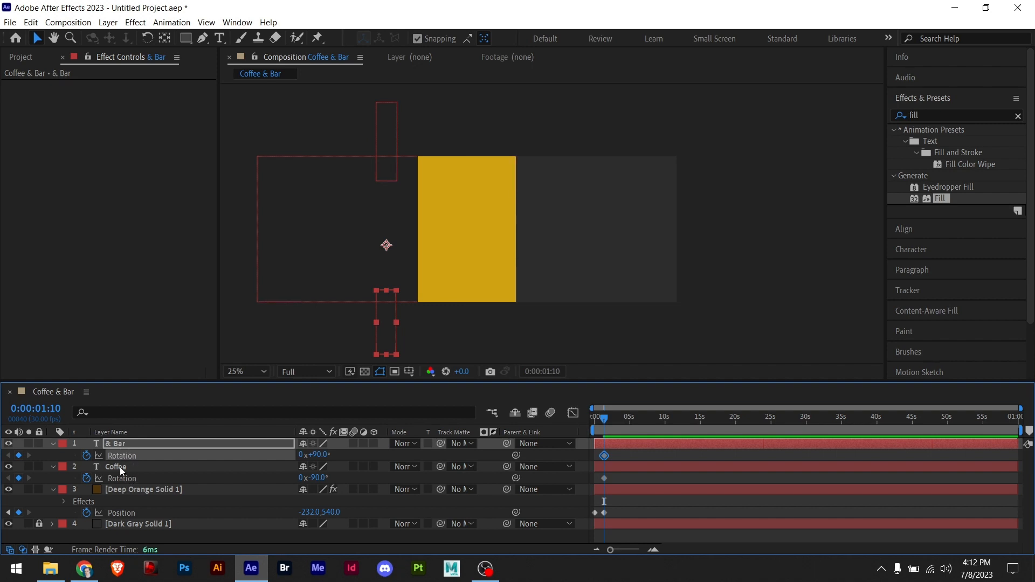
left_click(116, 466)
left_click_drag(115, 467, 115, 438)
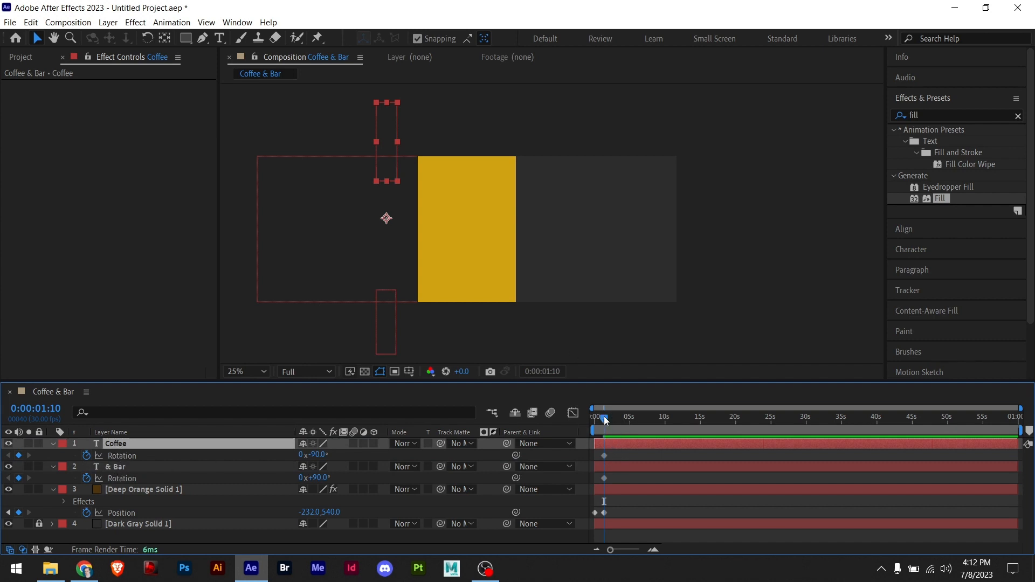
- Keyframe Rotation at 0° for both the Coffee and & Bar layers at 0:00:03:02
left_click_drag(604, 420, 618, 421)
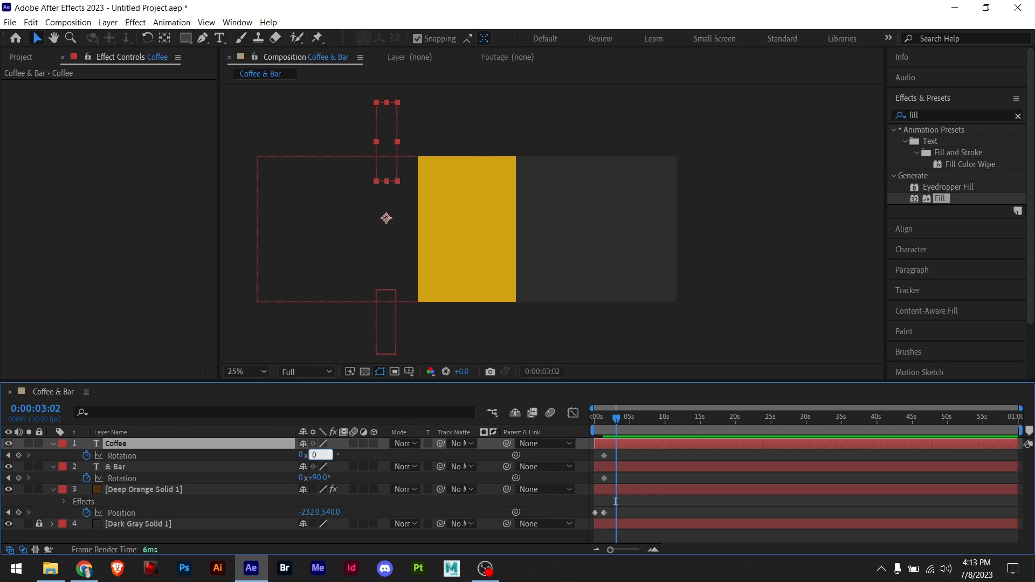
key("Return")
left_click(318, 478)
type("0")
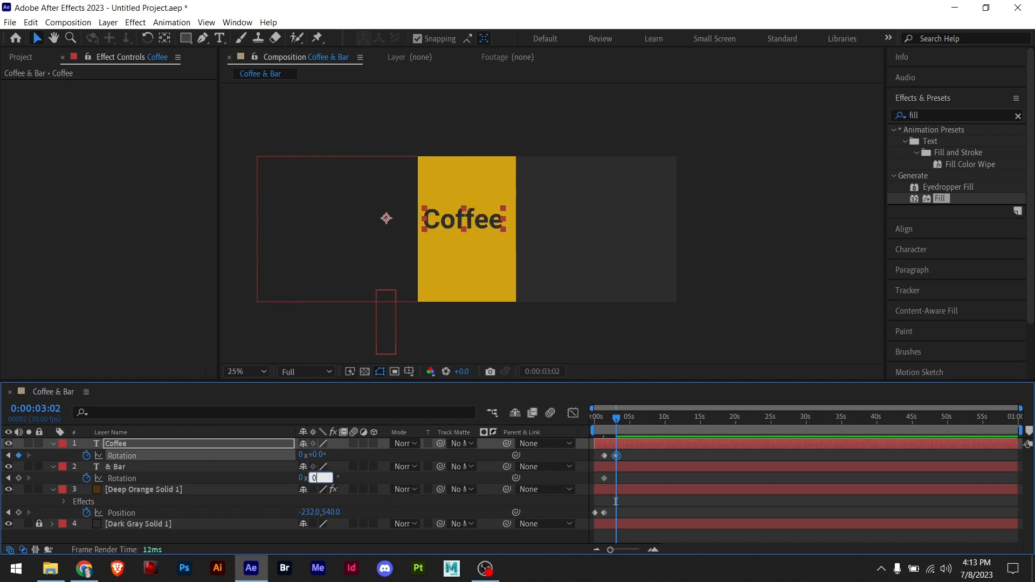
key("Return")
- Shift all Rotation keyframes of both text layers earlier so the swing ends at 0:00:02:06, and deselect the layers
mouse_move(616, 422)
left_mouse_down()
mouse_move(577, 429)
mouse_move(615, 428)
mouse_move(604, 418)
left_mouse_up()
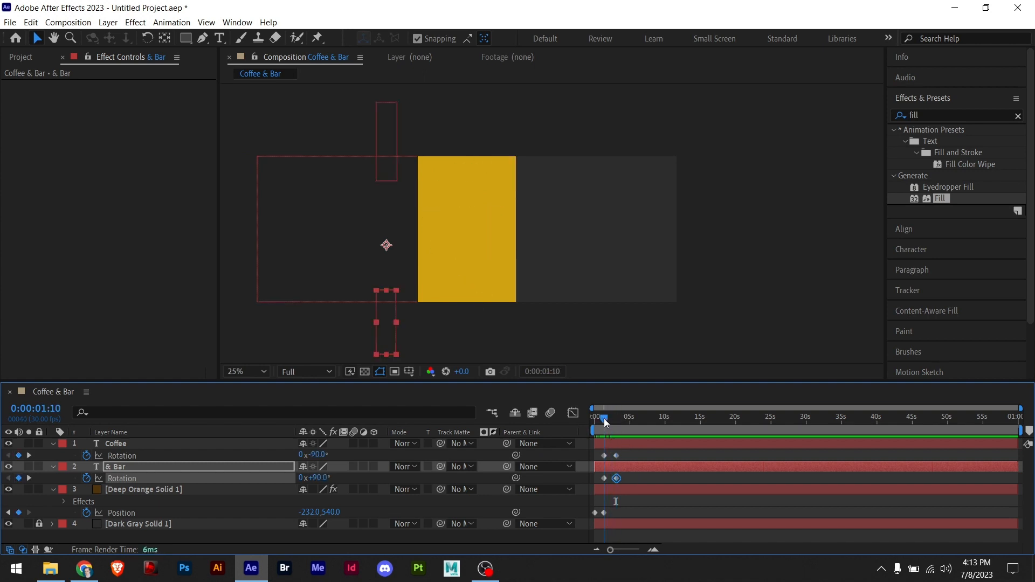
left_click_drag(625, 452, 614, 481)
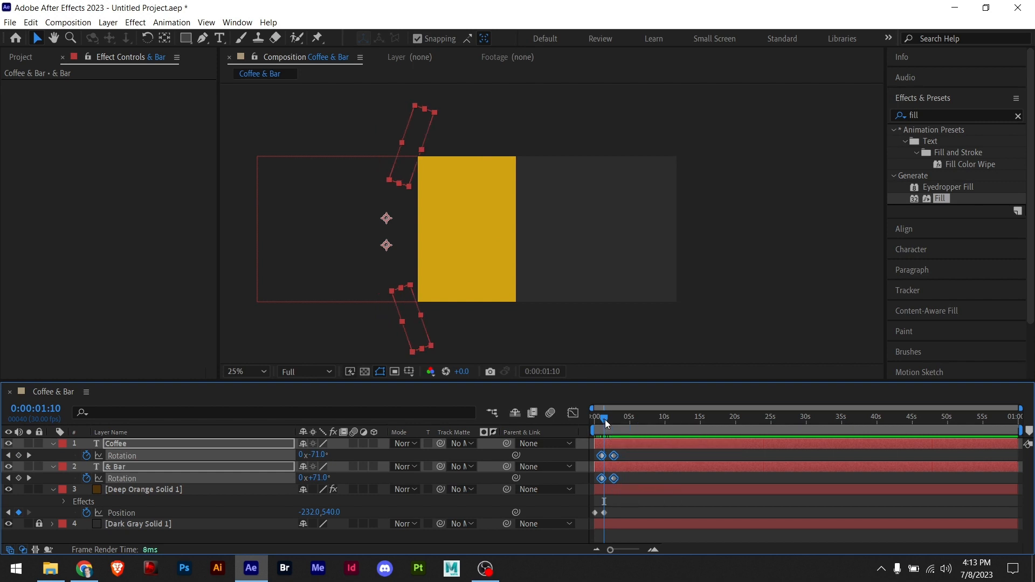
mouse_move(605, 419)
left_mouse_down()
mouse_move(597, 457)
mouse_move(588, 427)
mouse_move(610, 429)
left_mouse_up()
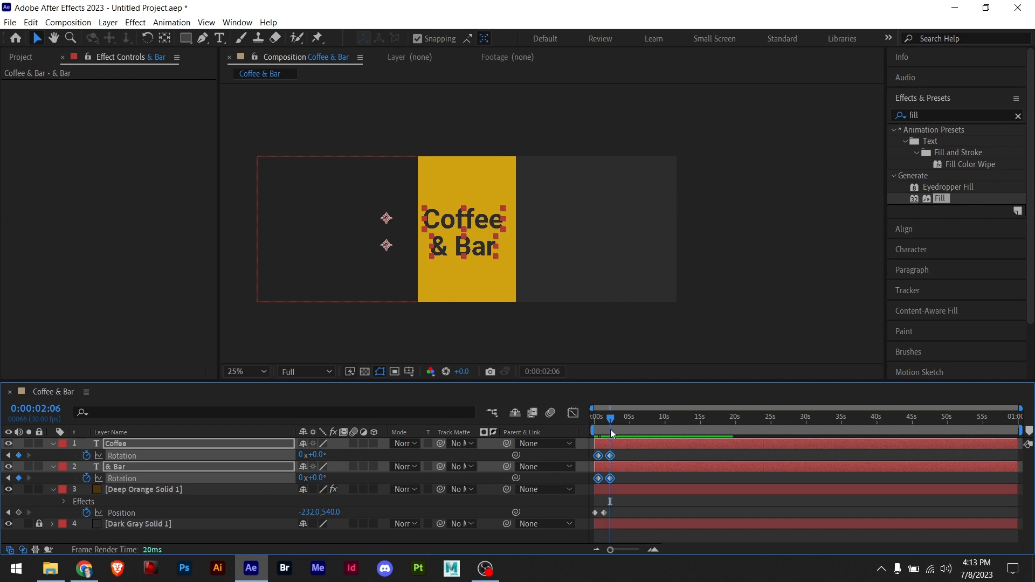
left_click(765, 266)
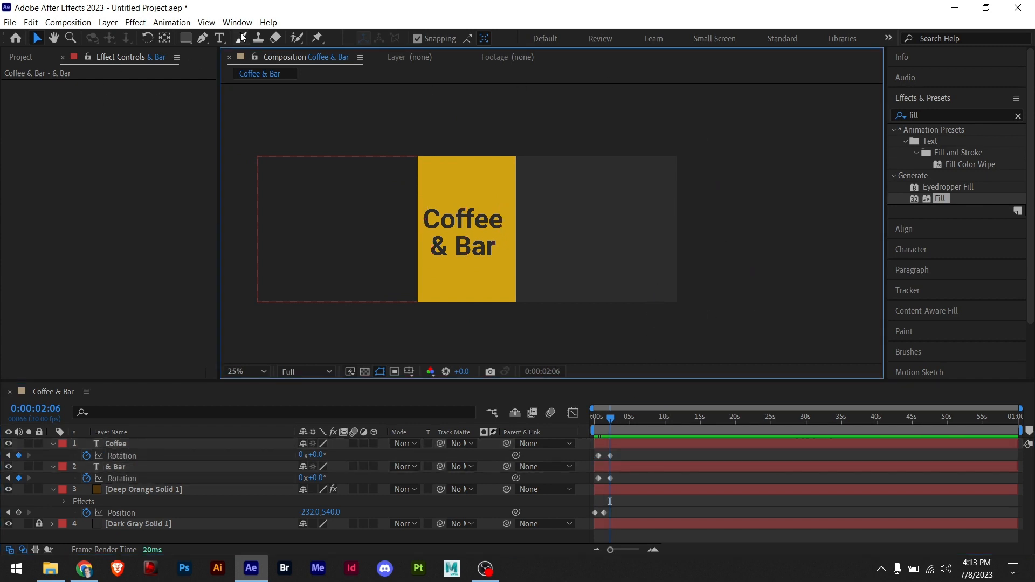
- Add the text "Always" on the dark gray area beside the panel, and color it with the panel's yellow using the eyedropper
left_click(218, 38)
left_click(574, 204)
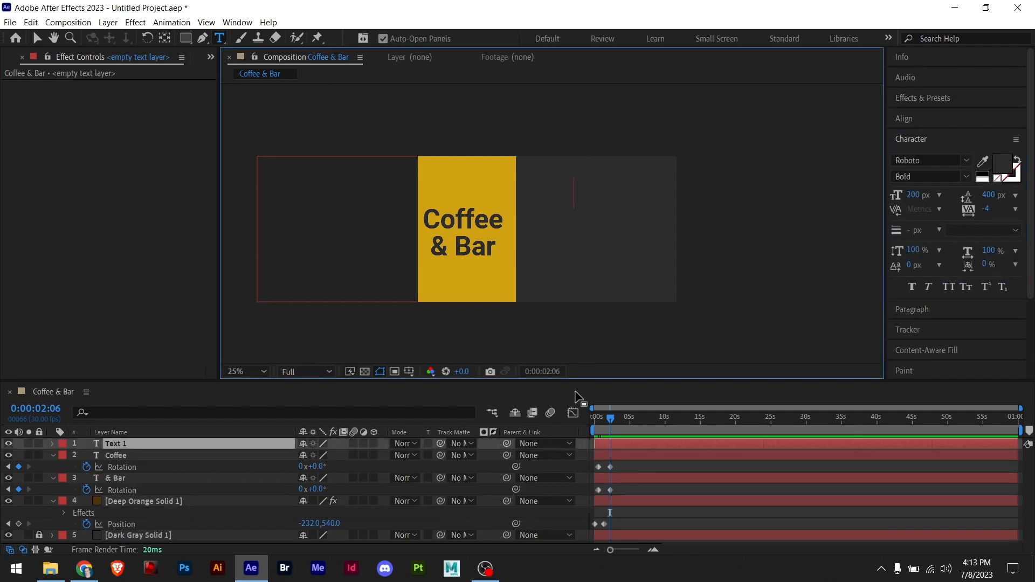
type("Always")
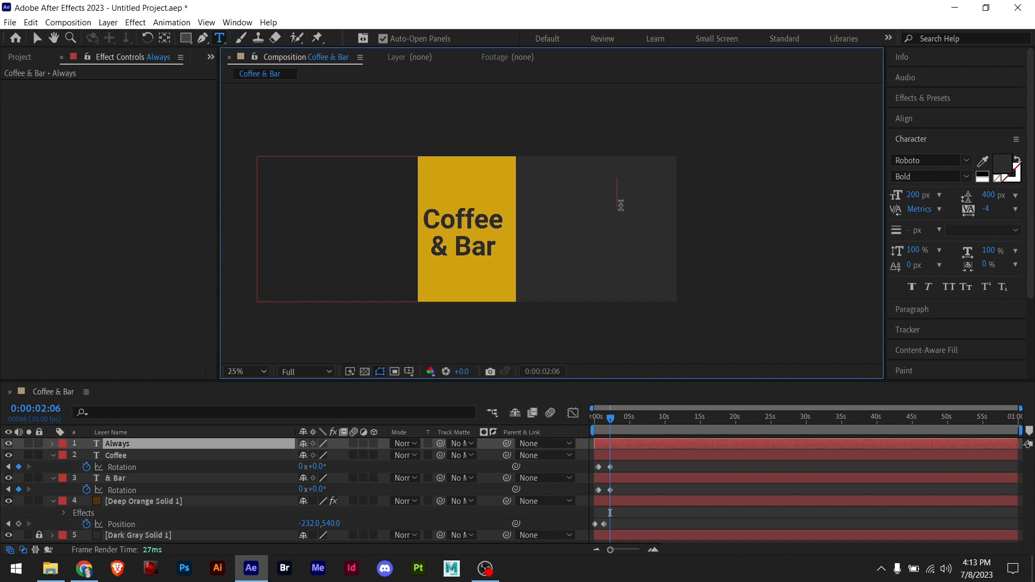
double_click(555, 190)
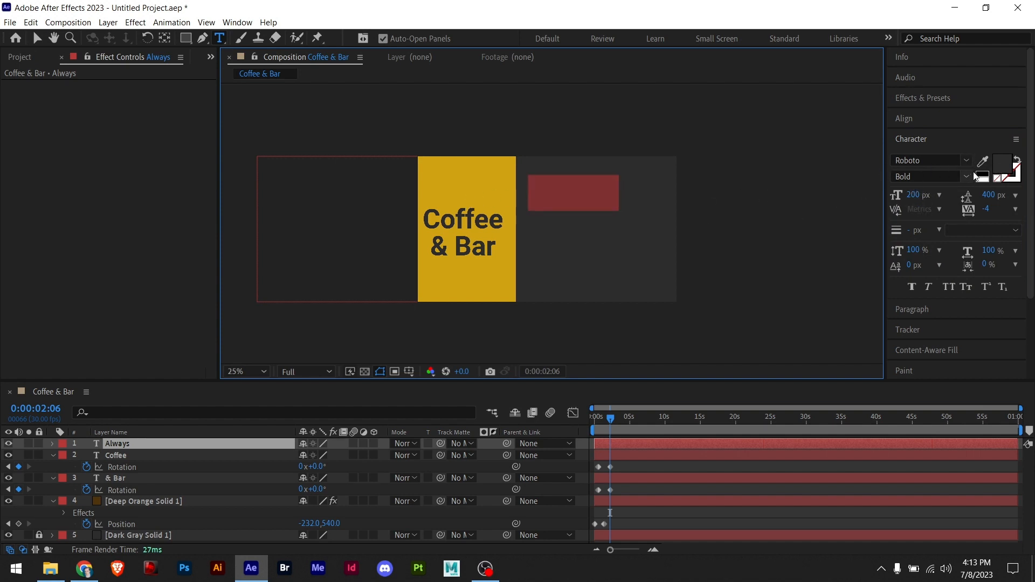
left_click(982, 161)
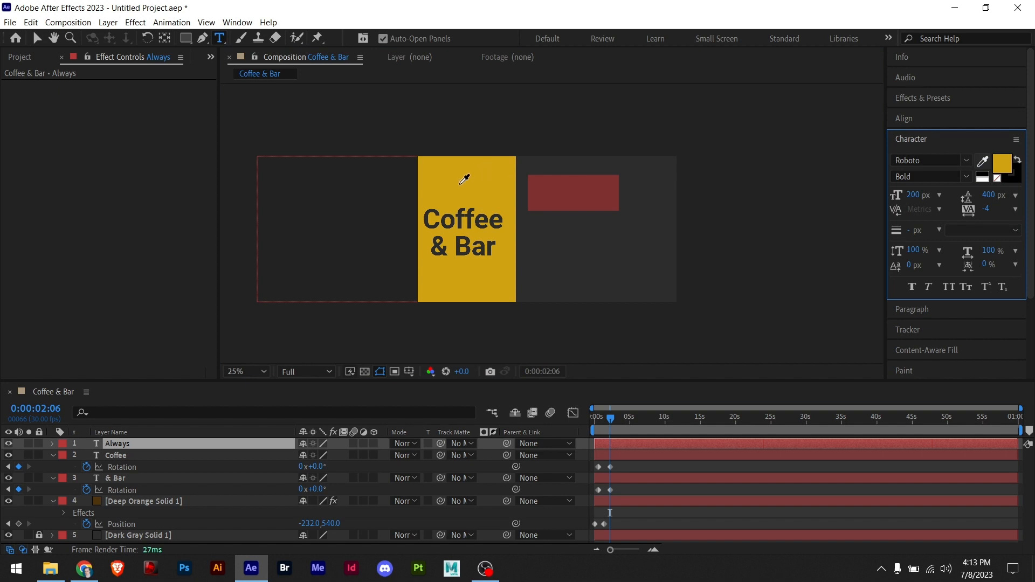
left_click(464, 177)
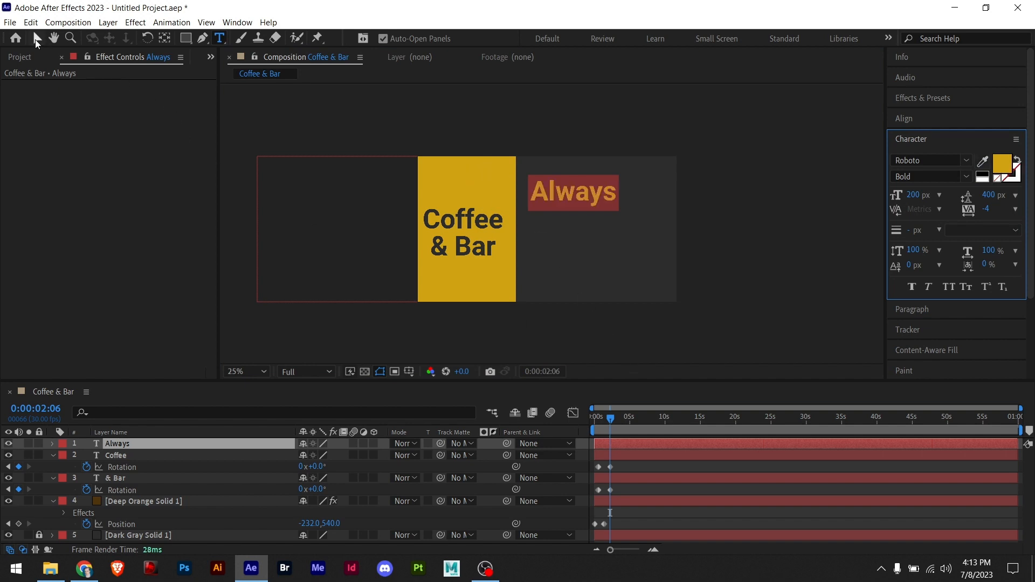
- Move the "Always" text to the upper middle of the dark gray area and deselect it
left_click(36, 39)
left_click(591, 167)
left_click(584, 198)
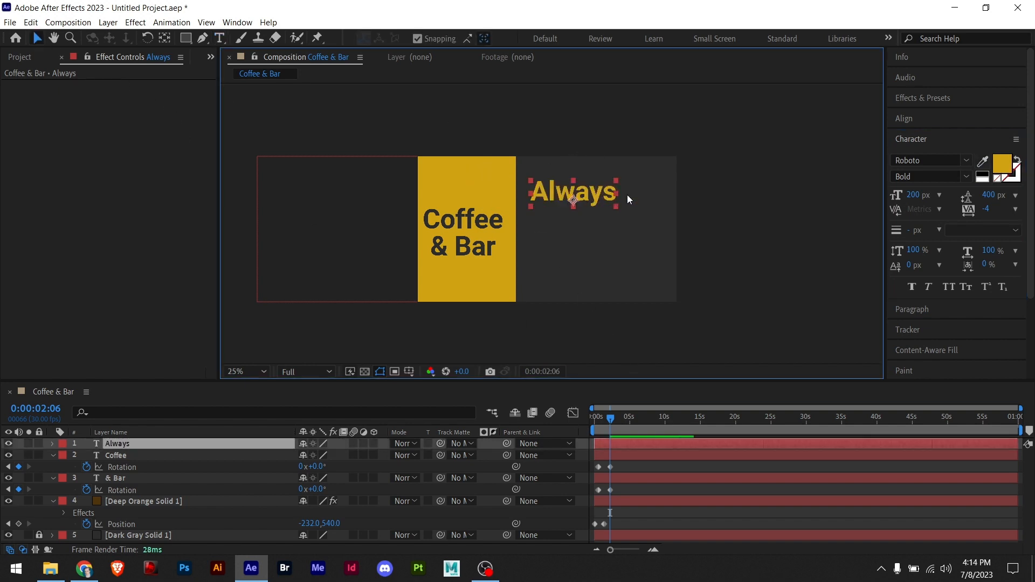
left_click_drag(595, 199, 623, 181)
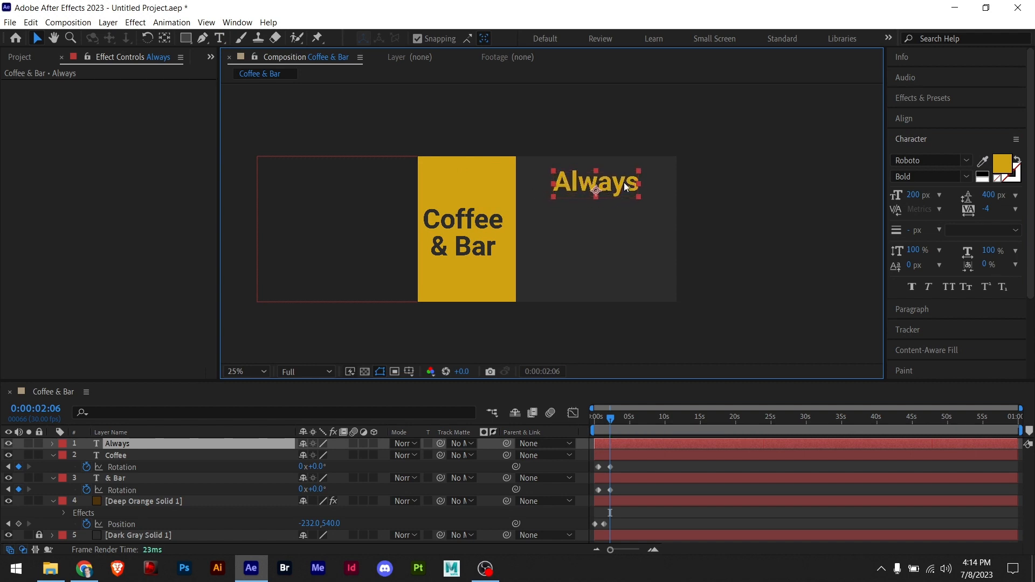
left_click(753, 193)
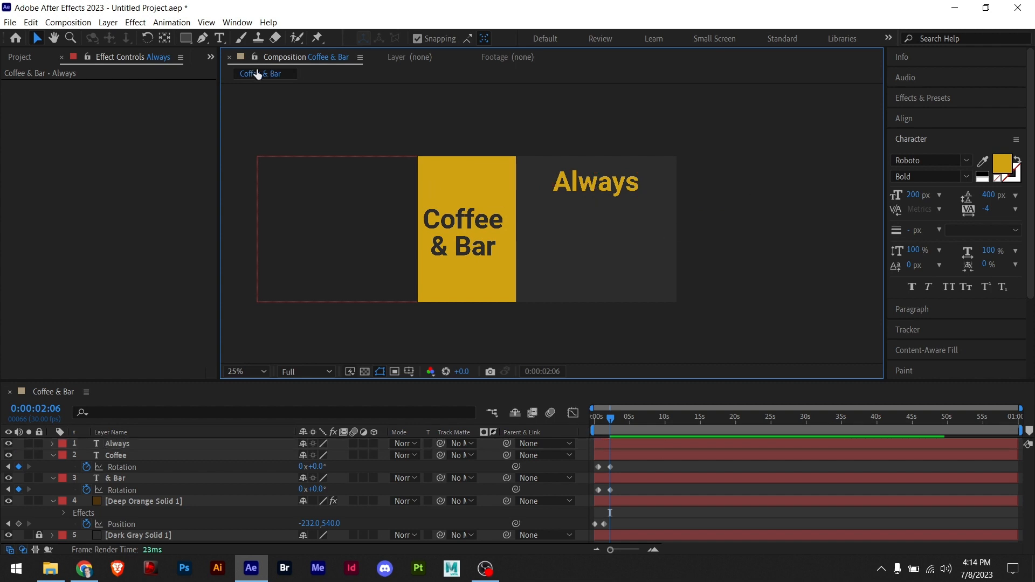
- Draw a circle about 490 px wide below the "Always" text and set its fill to none
left_click_drag(189, 44, 213, 72)
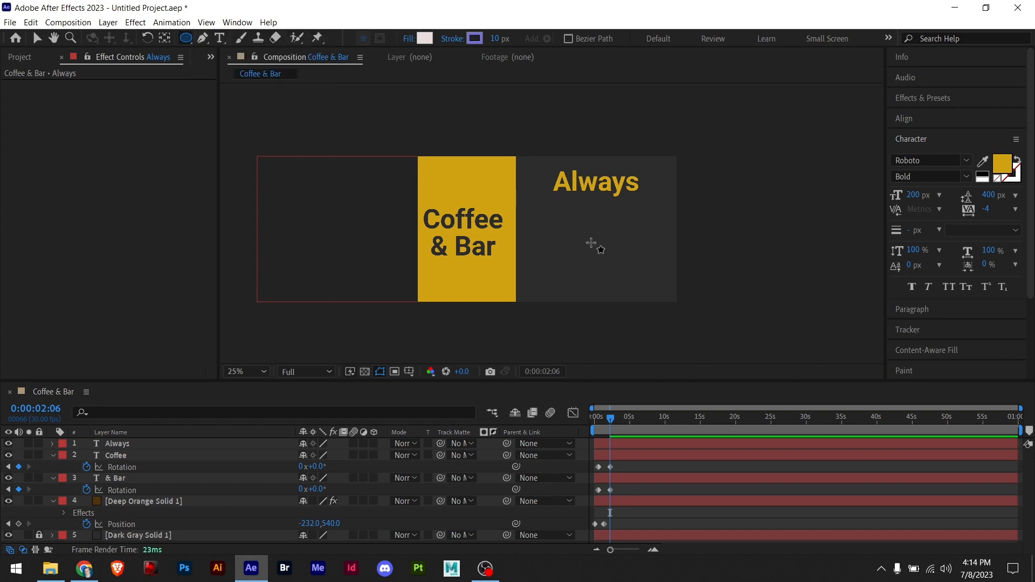
mouse_move(591, 242)
left_mouse_down()
mouse_move(636, 293)
mouse_move(616, 275)
left_mouse_up()
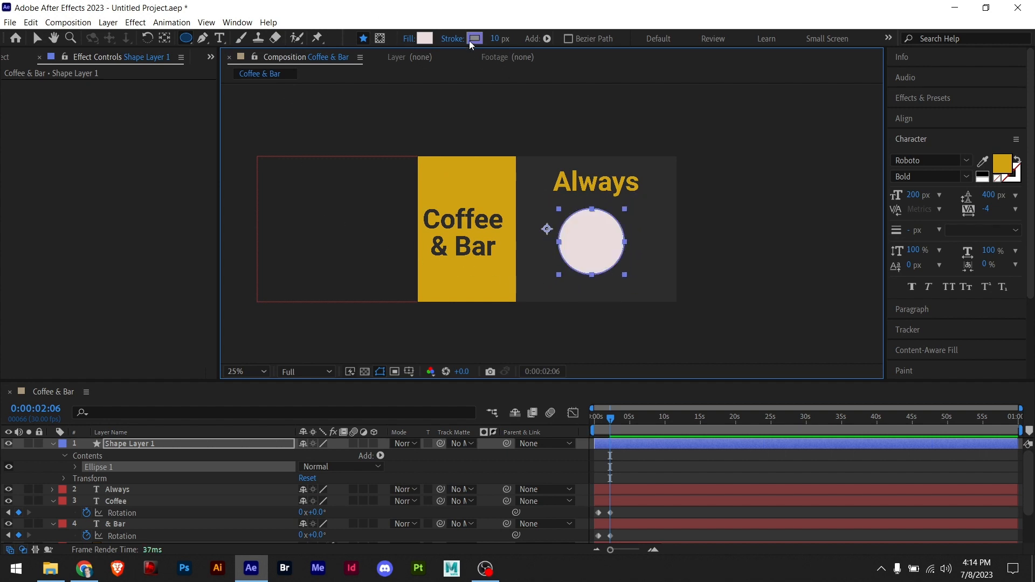
left_click(406, 40)
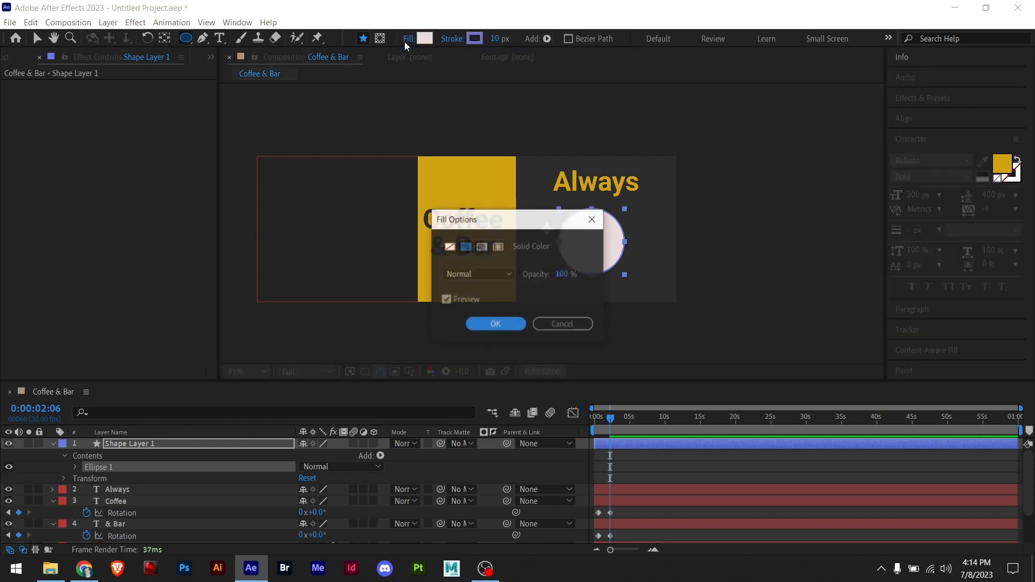
left_click(448, 249)
left_click(496, 322)
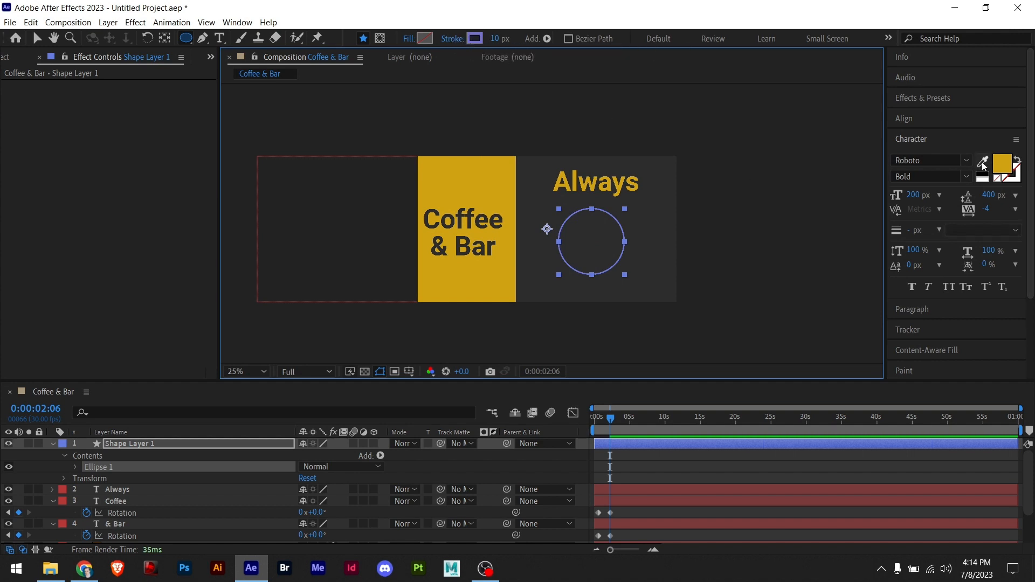
- Try to recolor the circle's outline by sampling the panel's yellow as the character stroke color
left_click(1018, 179)
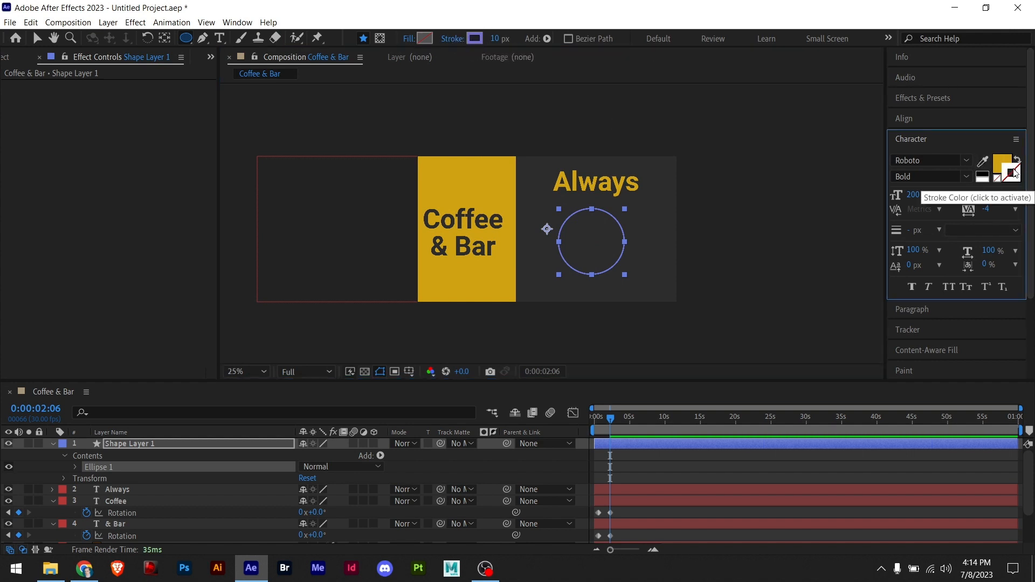
left_click(1001, 162)
left_click(982, 161)
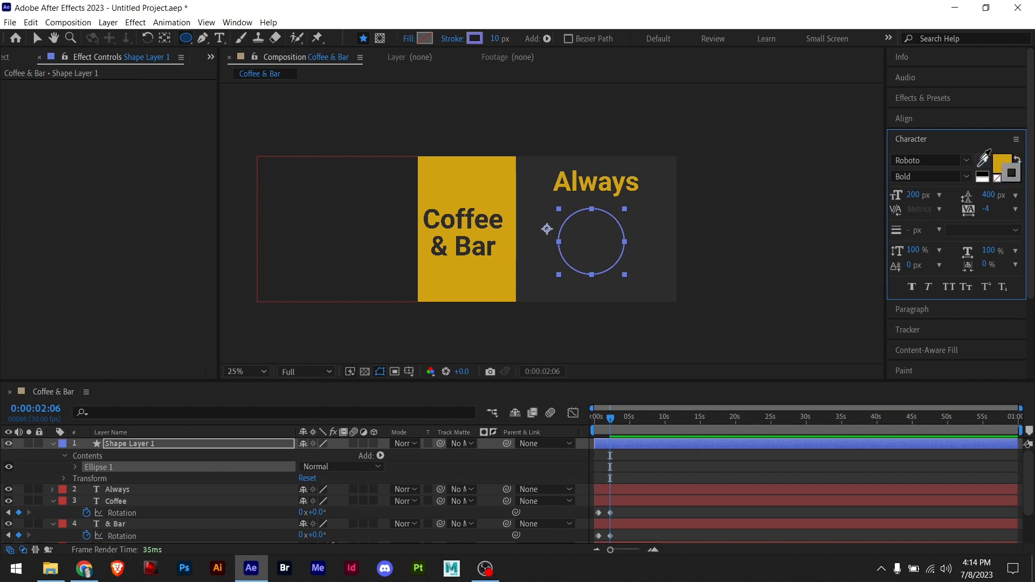
left_click(434, 189)
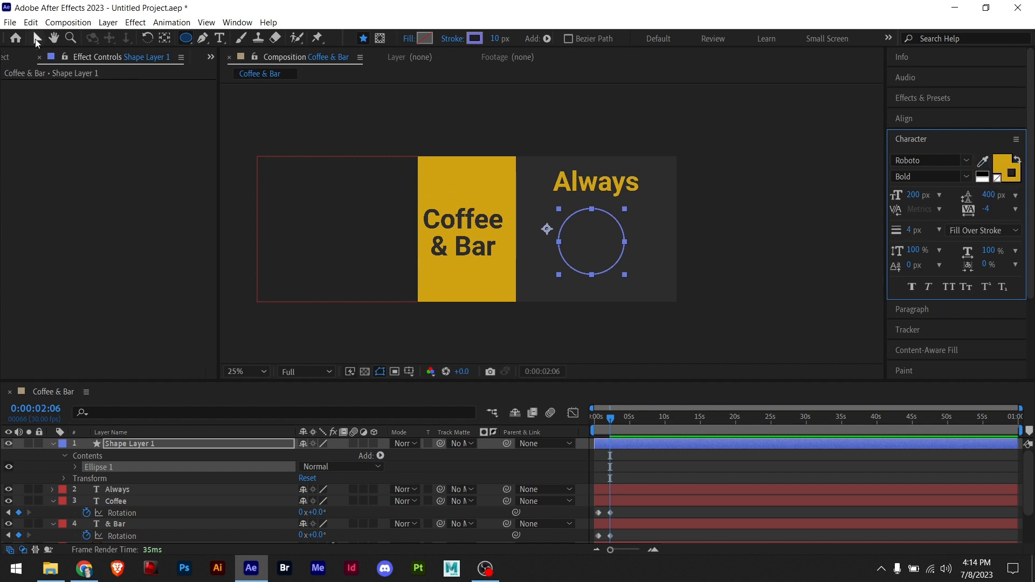
left_click(37, 40)
left_click(729, 138)
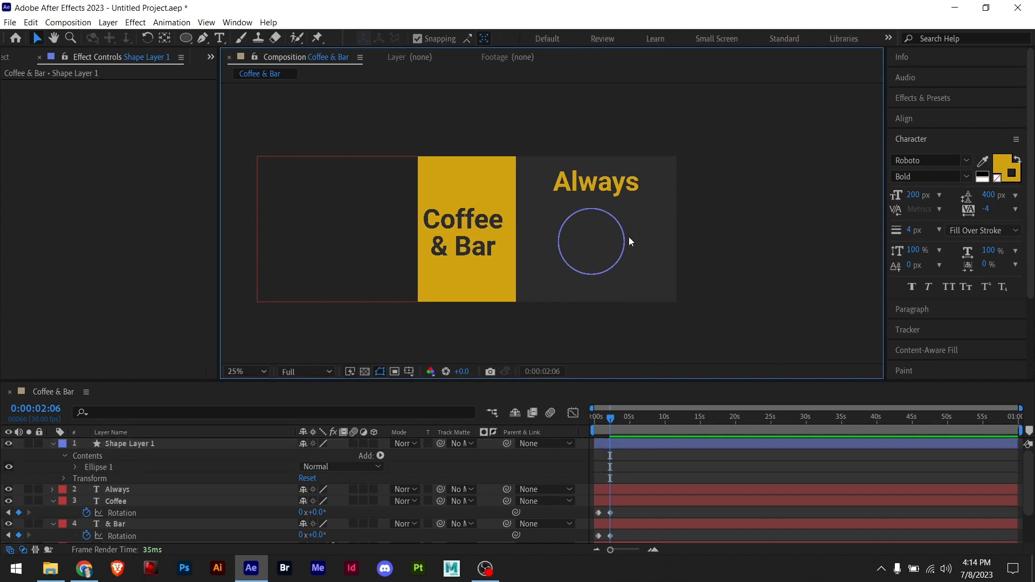
- Color the circle's stroke with the panel's yellow using the eyedropper, with a 10 px stroke width
scroll(628, 237, "up", 2)
left_click(609, 241)
left_click(611, 194)
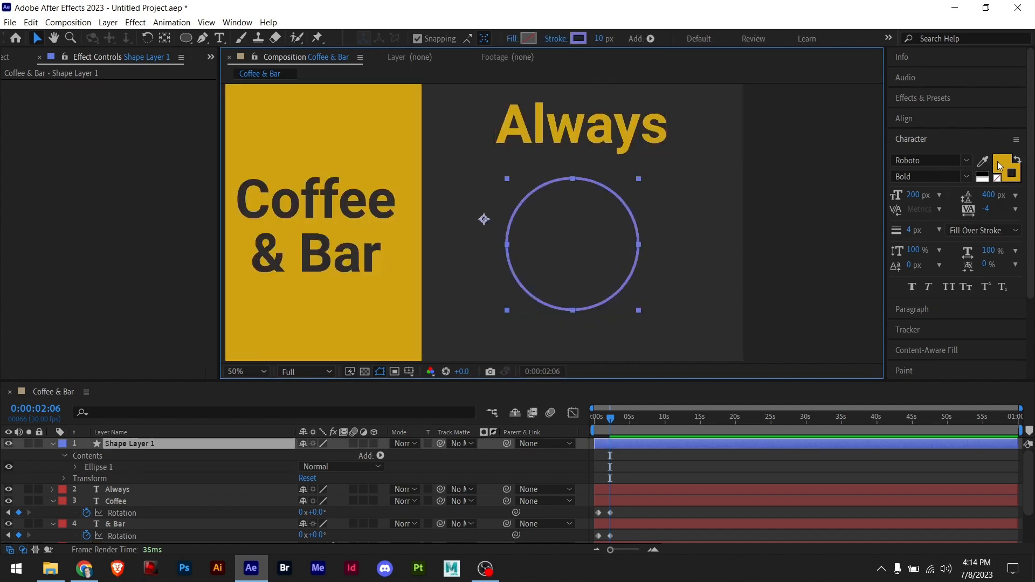
left_click(584, 39)
left_click(626, 364)
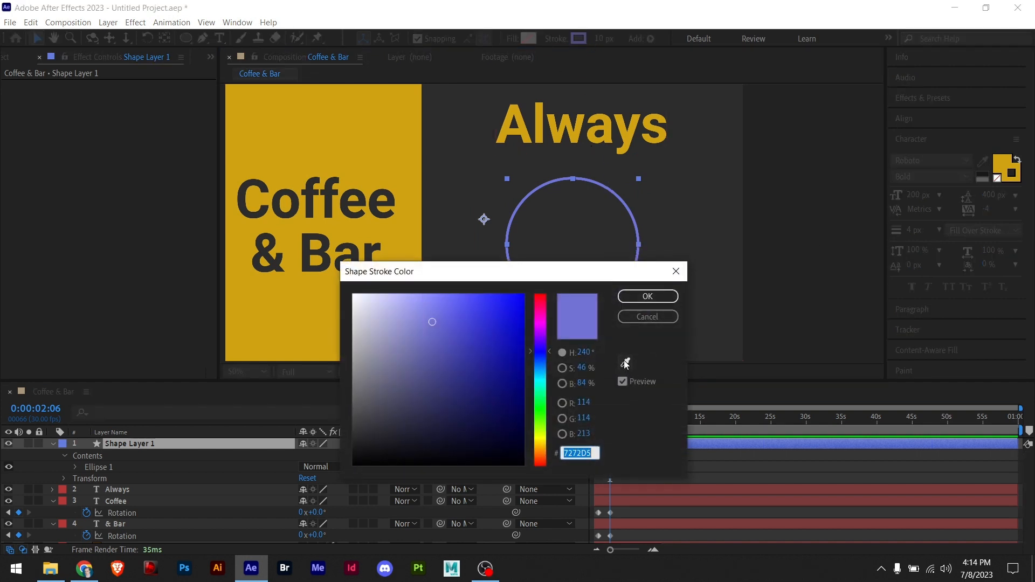
left_click(397, 129)
left_click(663, 296)
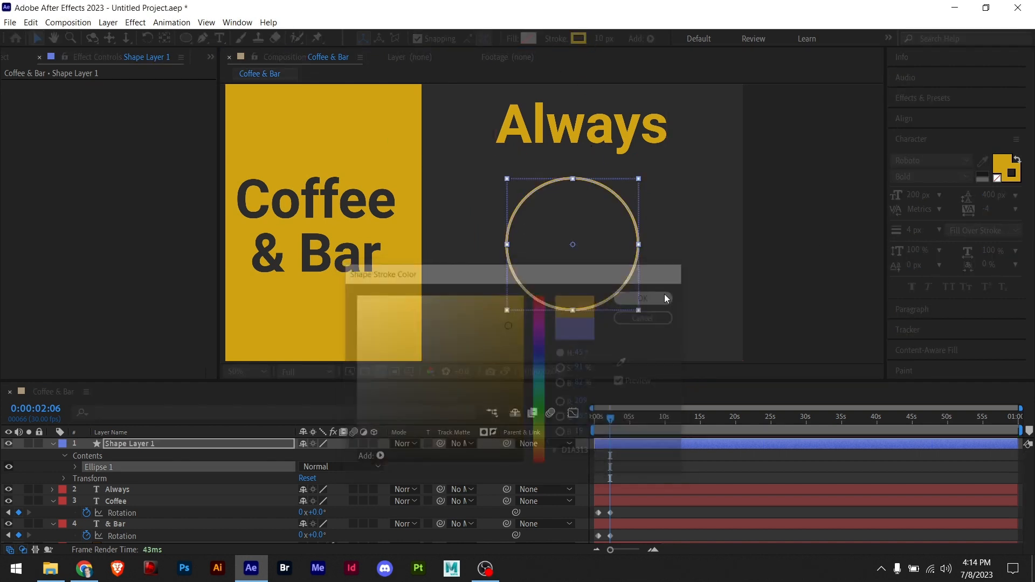
left_click(605, 39)
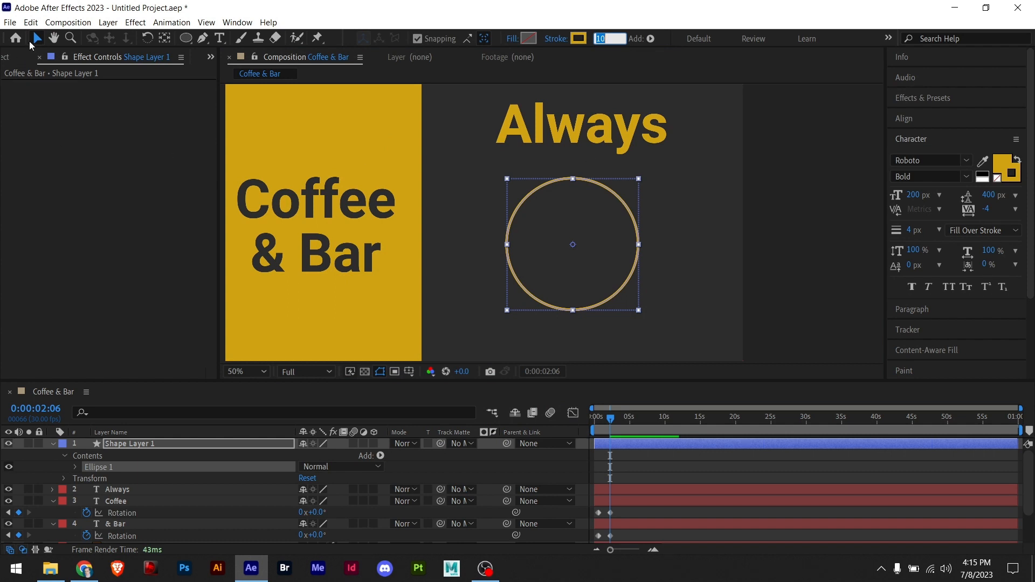
key("Return")
left_click(781, 226)
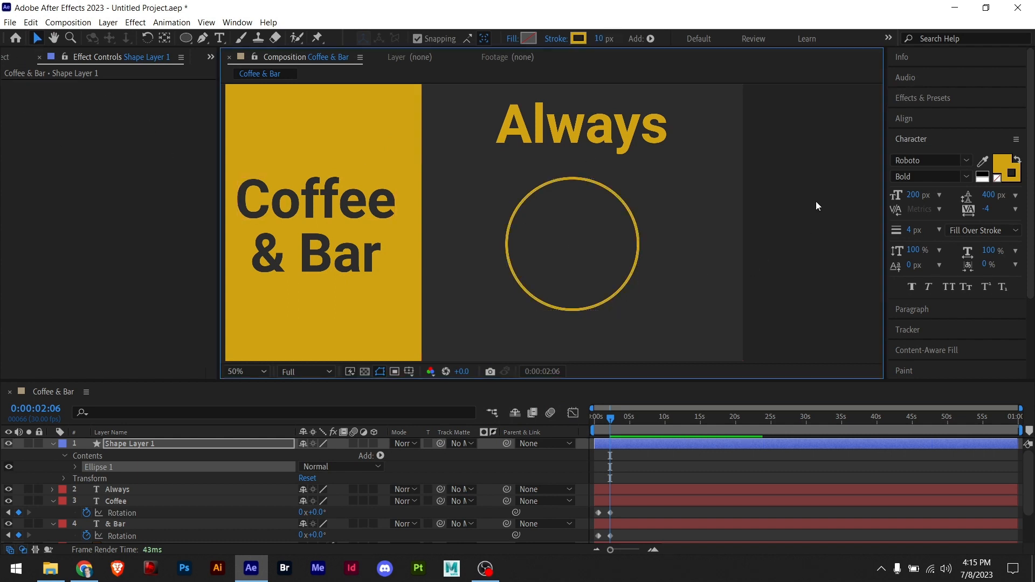
- Center the circle layer's anchor point in its shape and shift the circle slightly right and up beneath "Always"
left_click(583, 200)
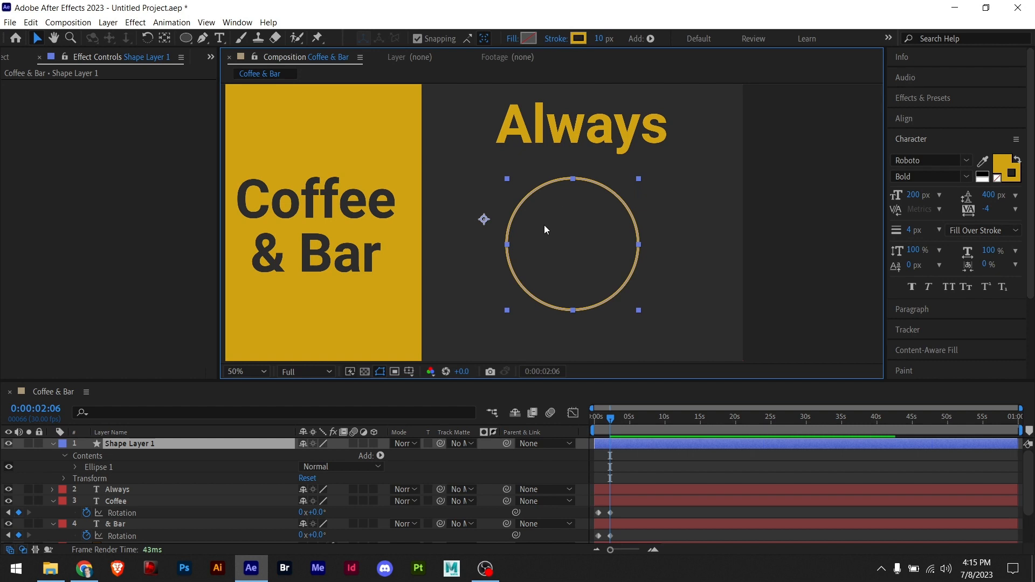
left_click(165, 37)
key("ctrl+alt+Home")
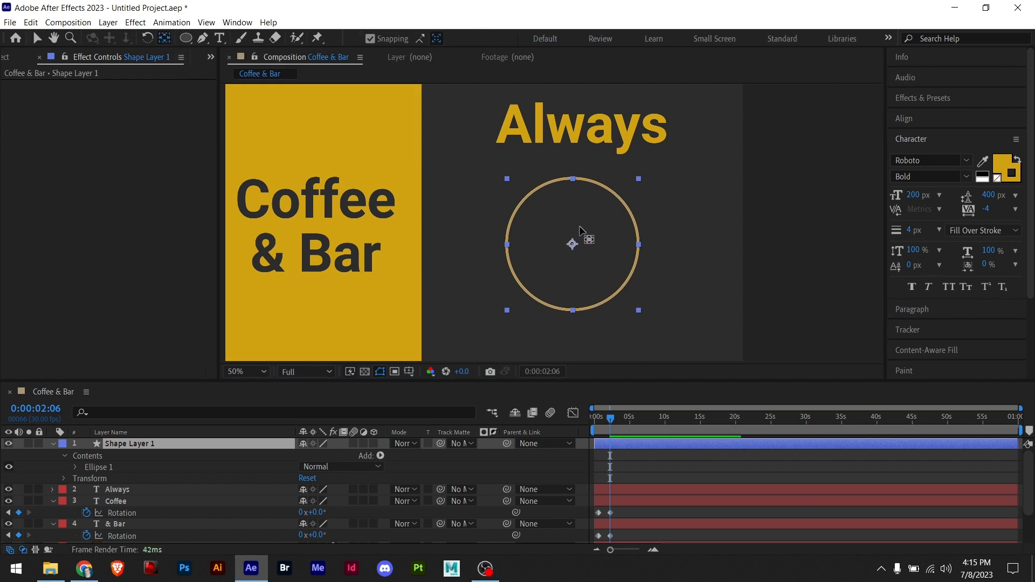
key("v")
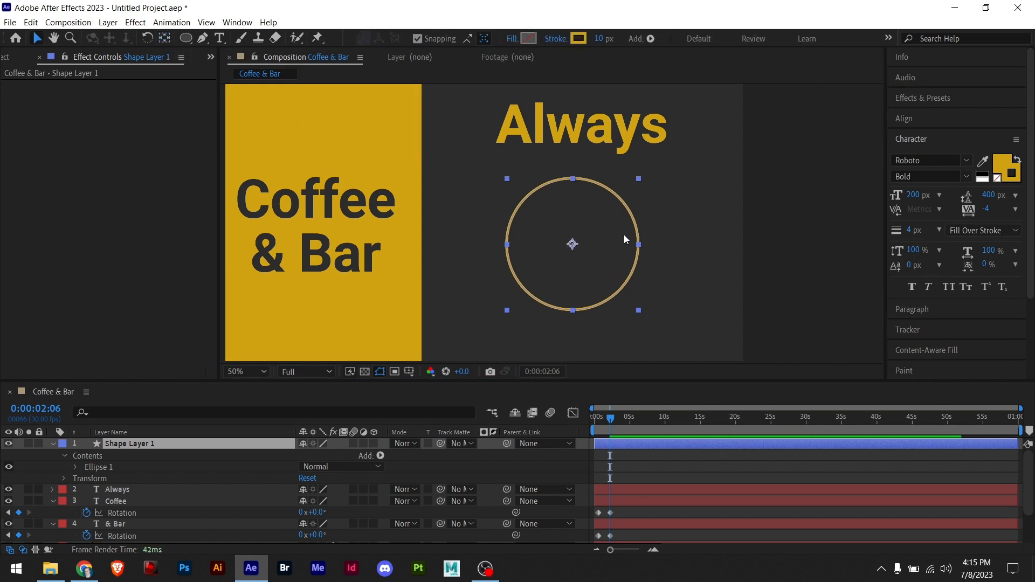
left_click_drag(636, 232, 654, 231)
- Show the rulers and place a vertical guide through the center of the "Always" text
left_click(612, 122)
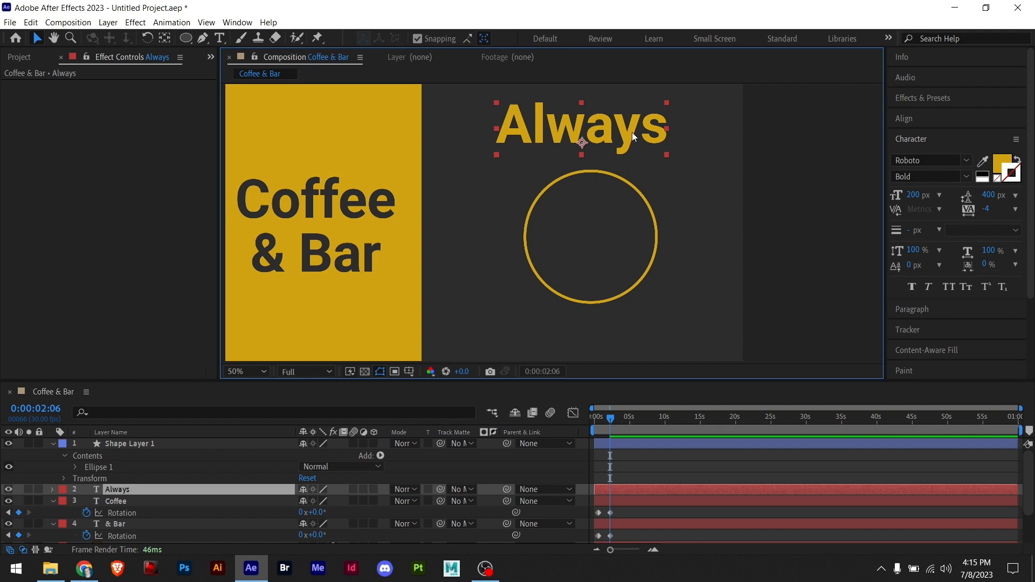
key("ctrl+r")
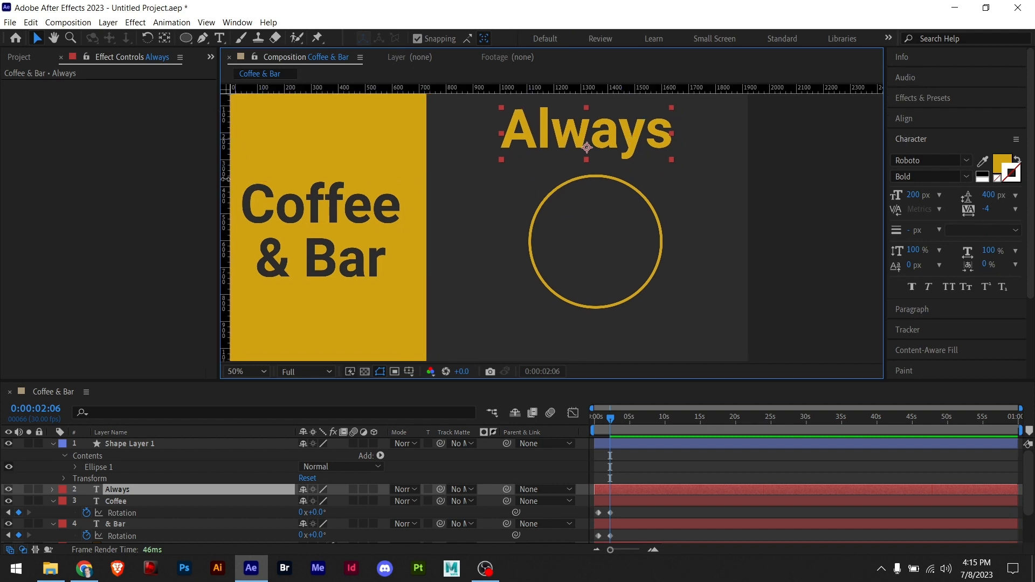
left_click_drag(226, 178, 586, 188)
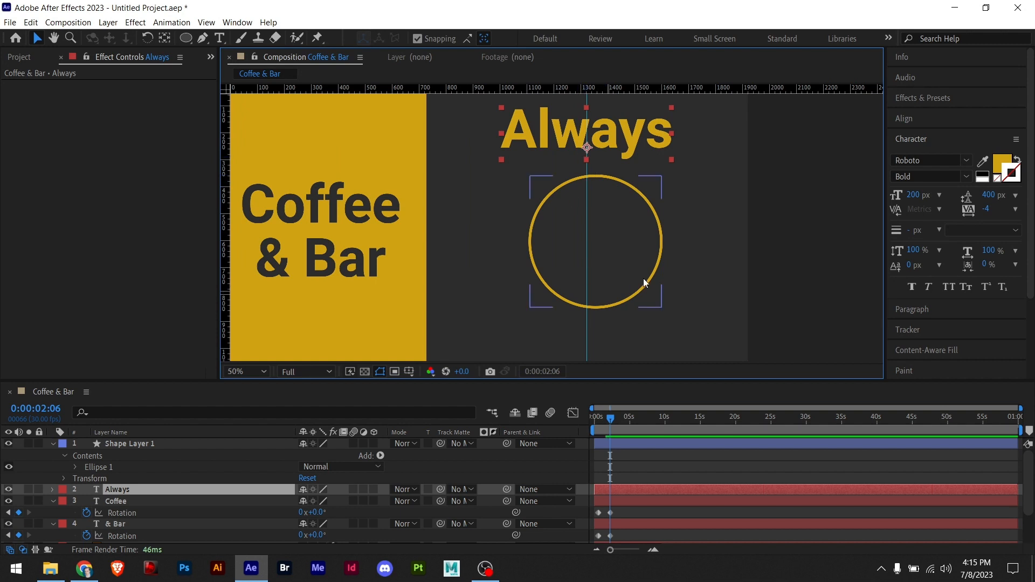
- Move the circle so its center lies on the vertical guide under the "Always" text
left_click(656, 266)
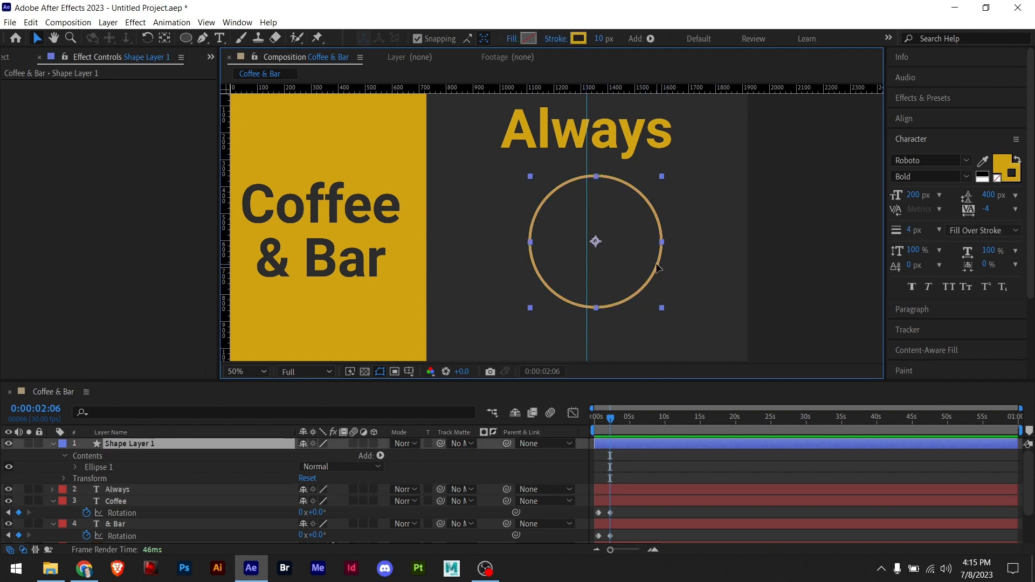
left_click_drag(657, 265, 649, 268)
key("Return")
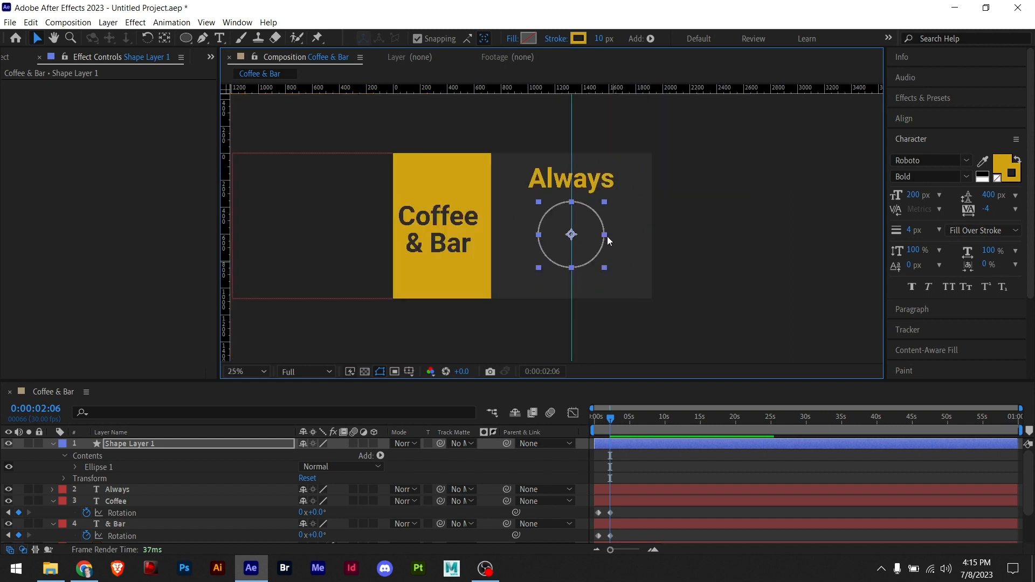
- Change the "Always" text to the Roboto Medium style at 160 px
left_click(590, 180)
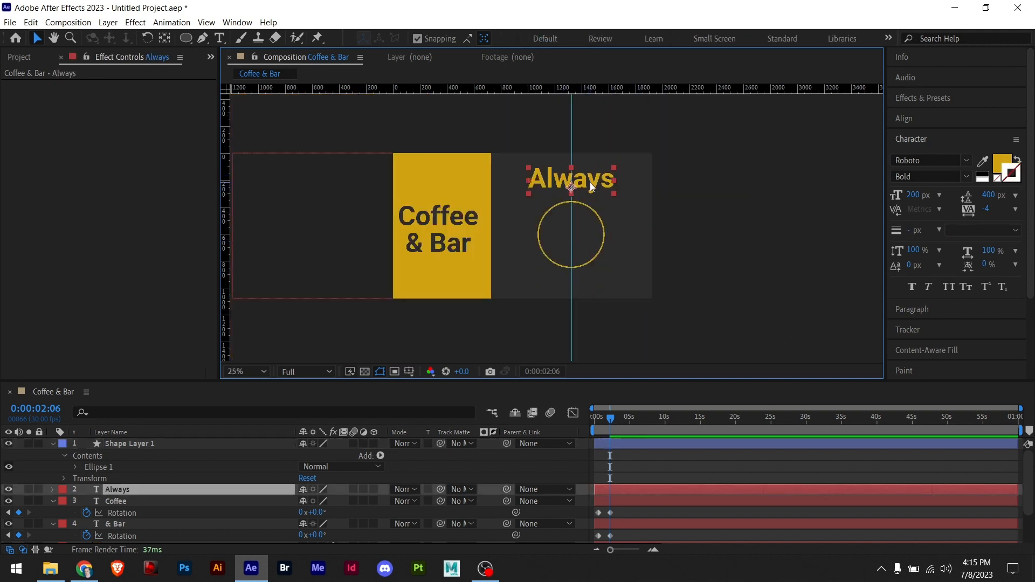
double_click(590, 182)
left_click(965, 179)
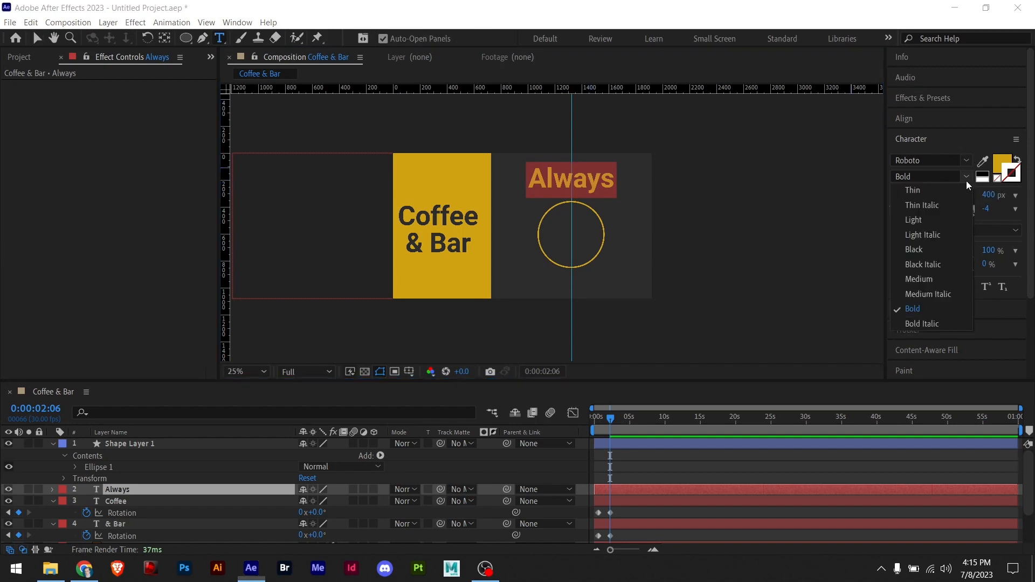
left_click(929, 279)
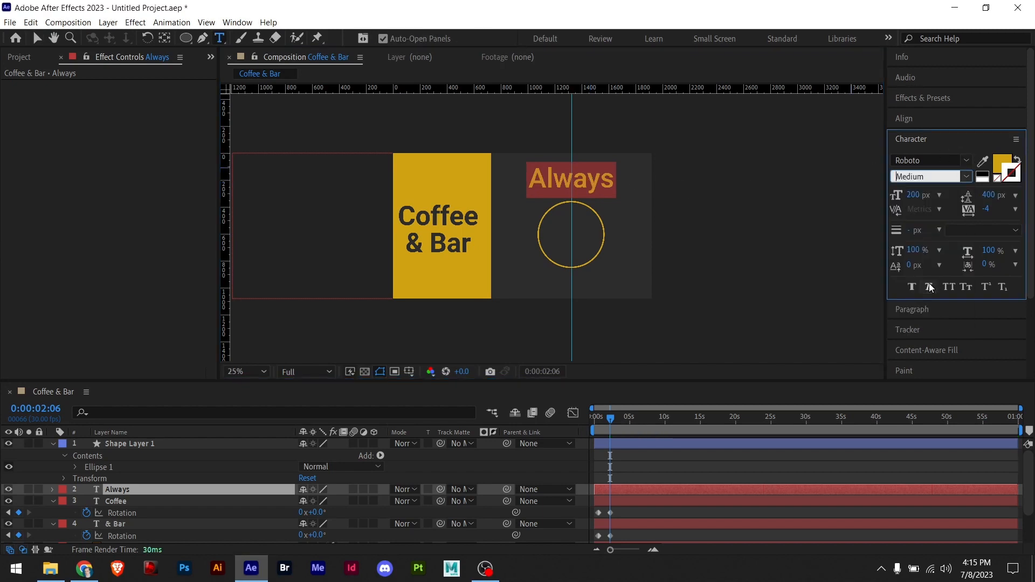
left_click(914, 195)
type("1")
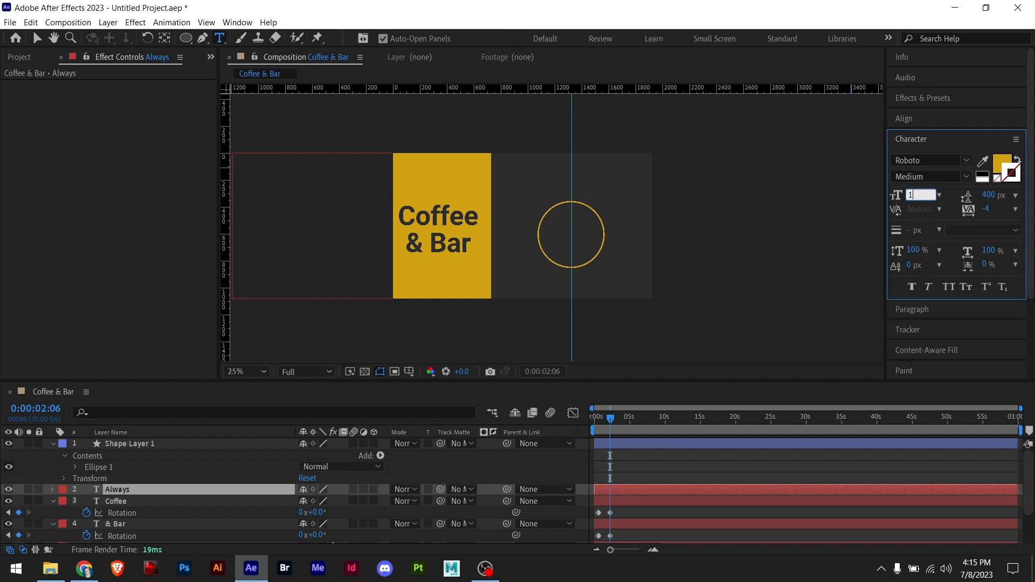
type("60")
key("Return")
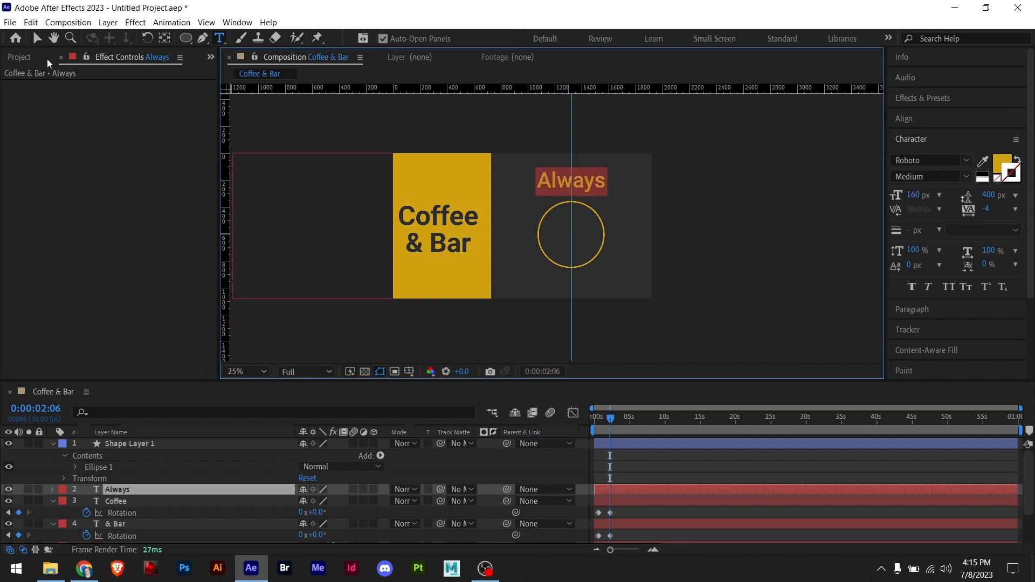
- Move the "Always" text slightly up along the guide to widen its gap above the circle
left_click(38, 38)
scroll(612, 152, "up", 2)
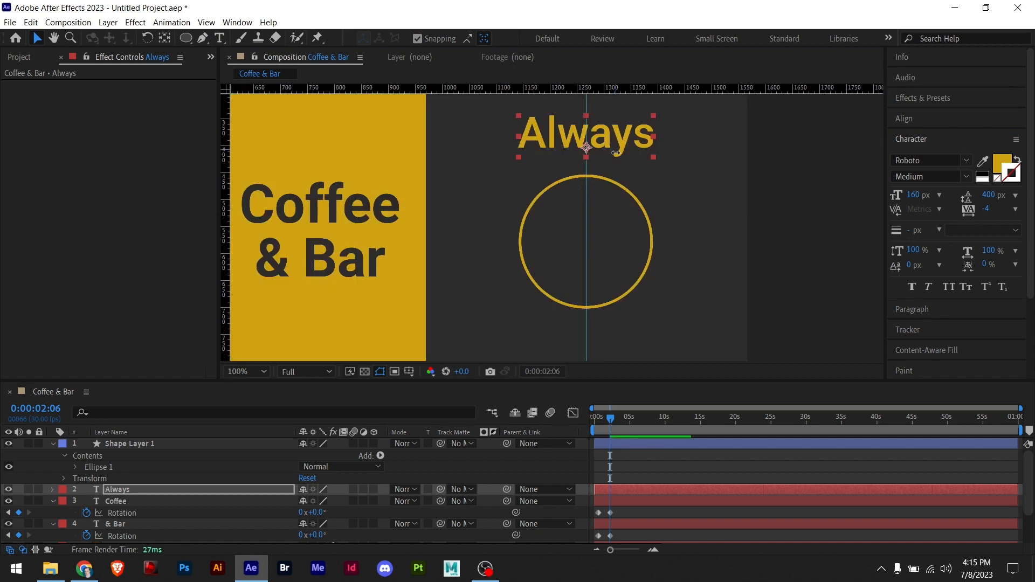
scroll(615, 156, "down", 2)
left_click_drag(604, 214, 602, 231)
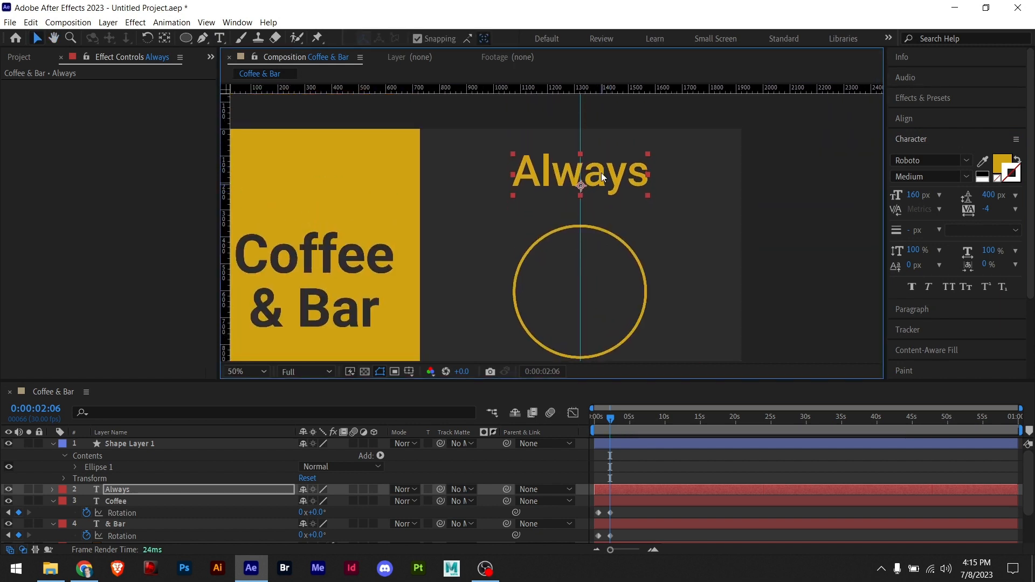
- Reveal the circle layer's Scale property and enlarge the circle to 112%
left_click(616, 249)
key("h")
scroll(642, 203, "down", 3)
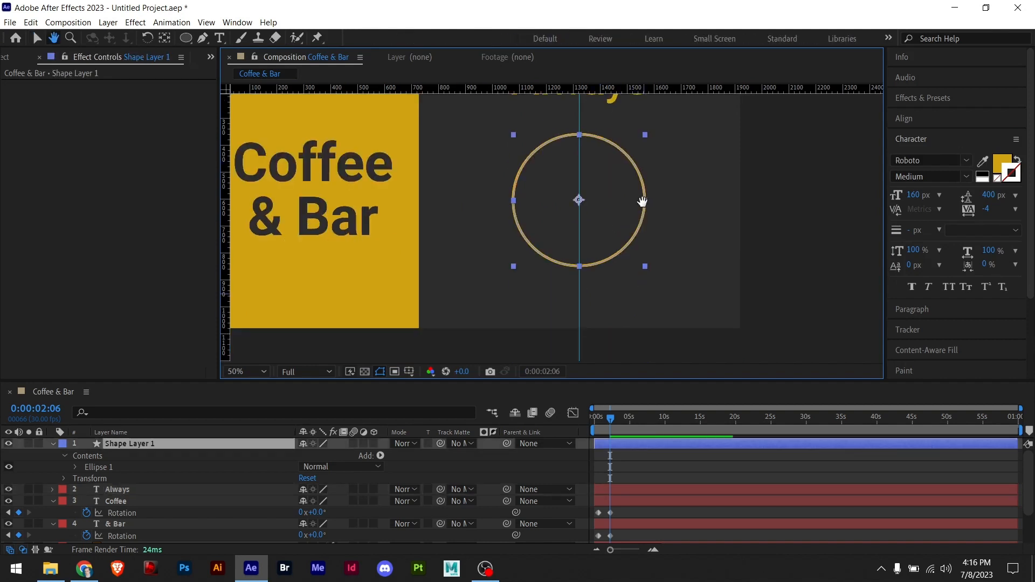
key("v")
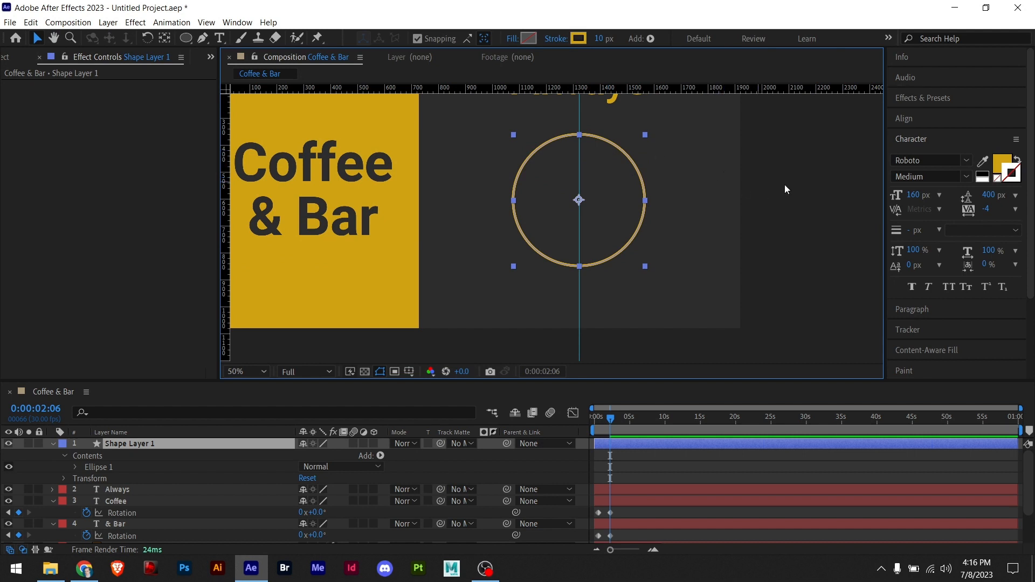
key("s")
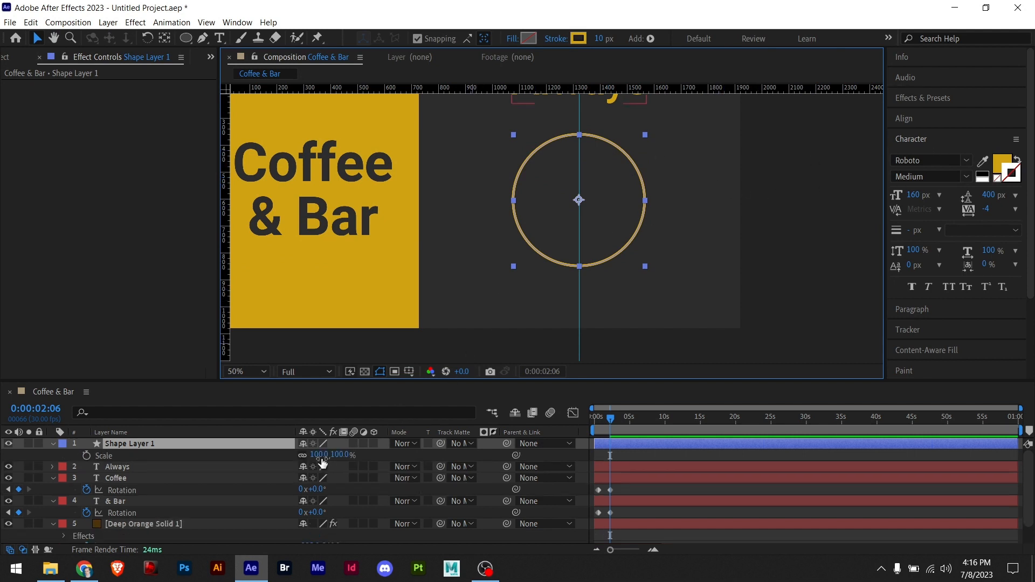
left_click_drag(317, 456, 336, 469)
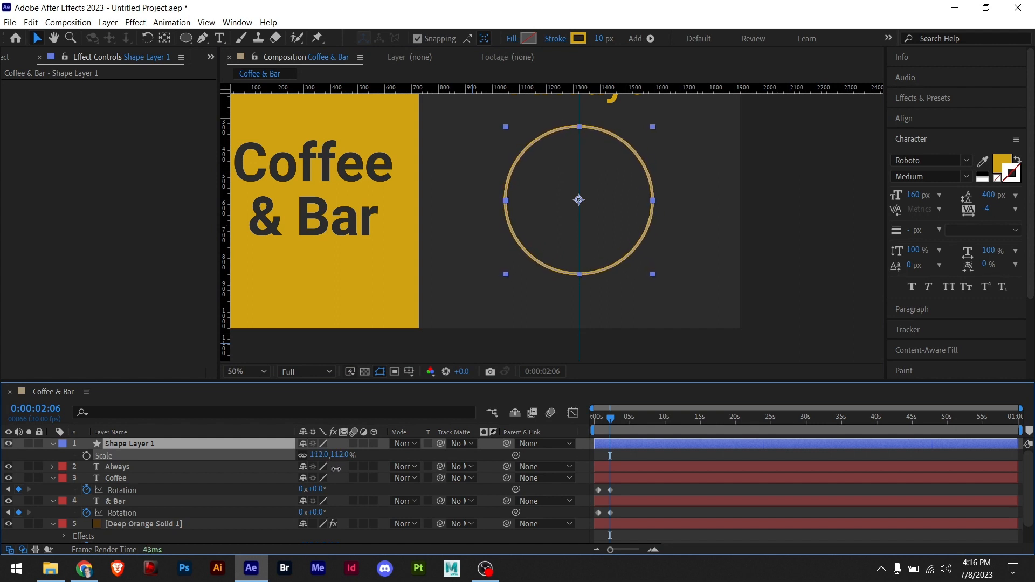
- Add a horizontal guide through the vertical middle of the golden panel
key("space")
left_click_drag(597, 348, 604, 399)
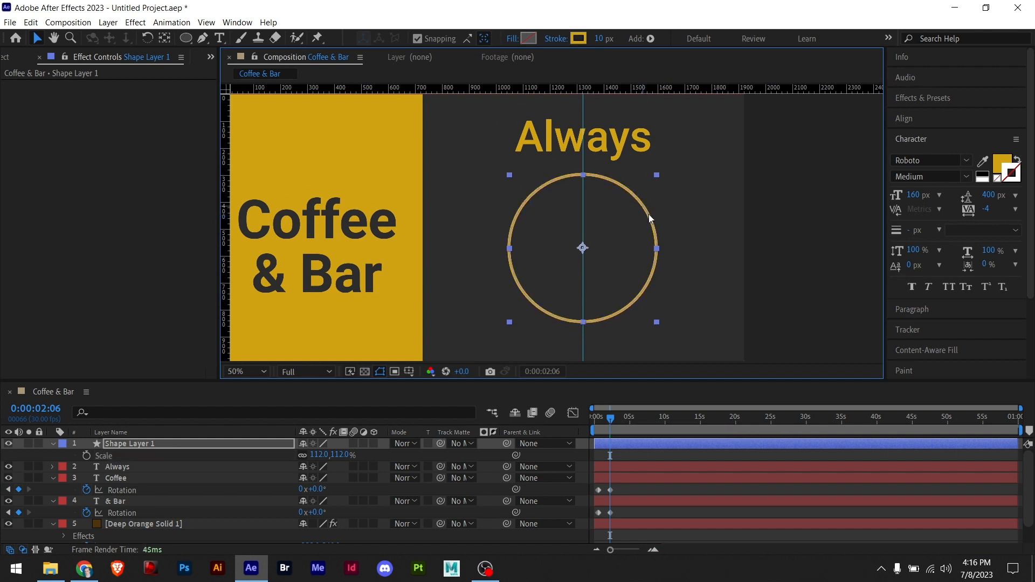
key("comma")
left_click(768, 233)
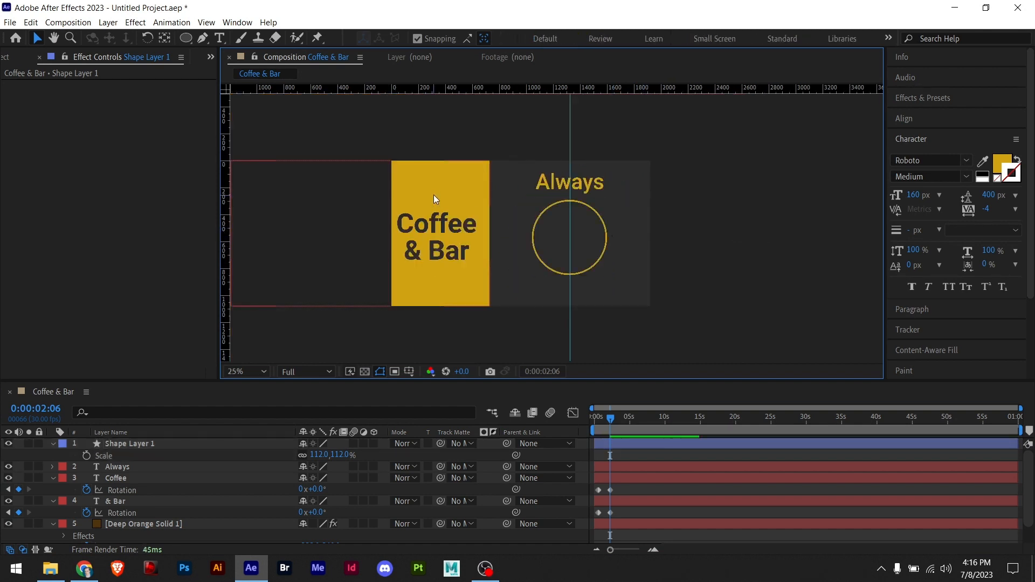
left_click(435, 181)
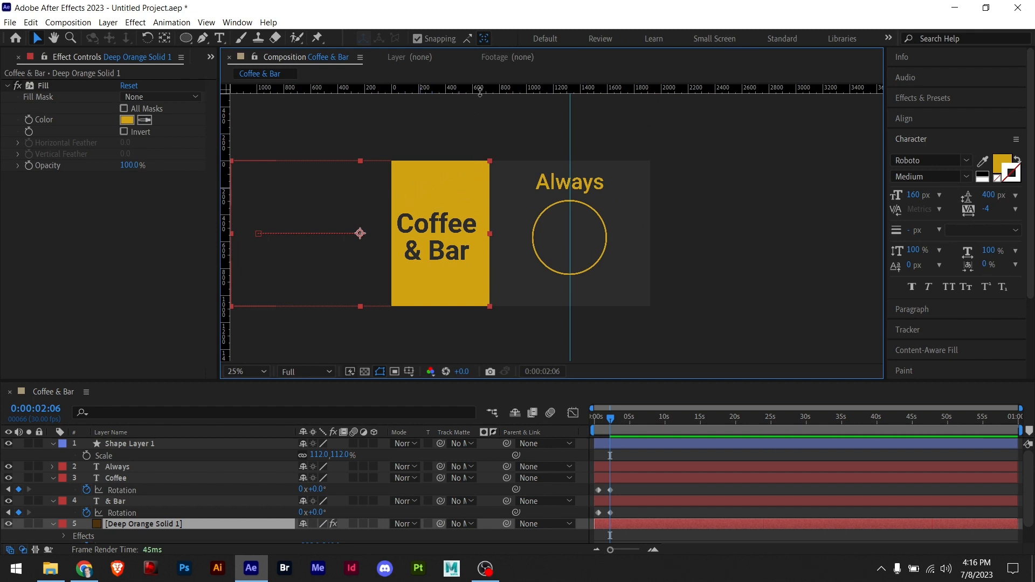
left_click_drag(480, 89, 488, 233)
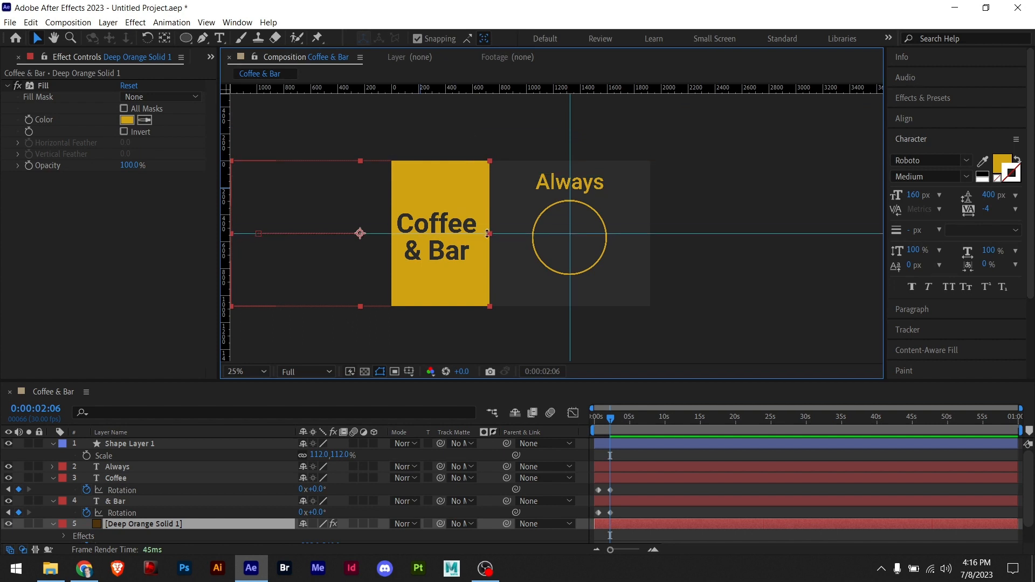
- Move the circle up so its center sits on the intersection of the two guides
key("period")
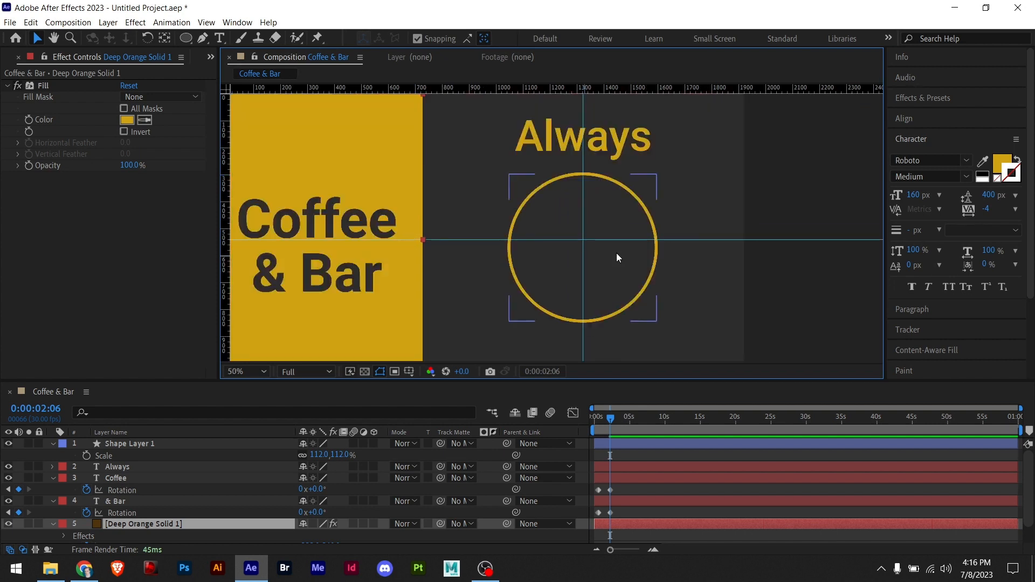
left_click(652, 264)
left_click_drag(652, 263, 652, 260)
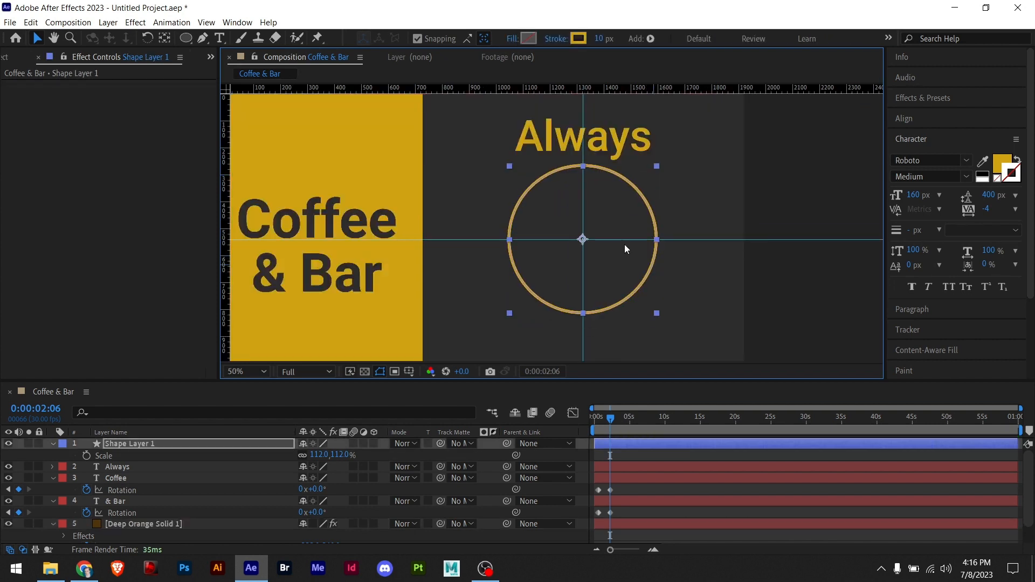
- Move the "Always" text slightly up along the vertical guide, away from the circle's top edge
left_click_drag(684, 210, 686, 258)
left_click(598, 202)
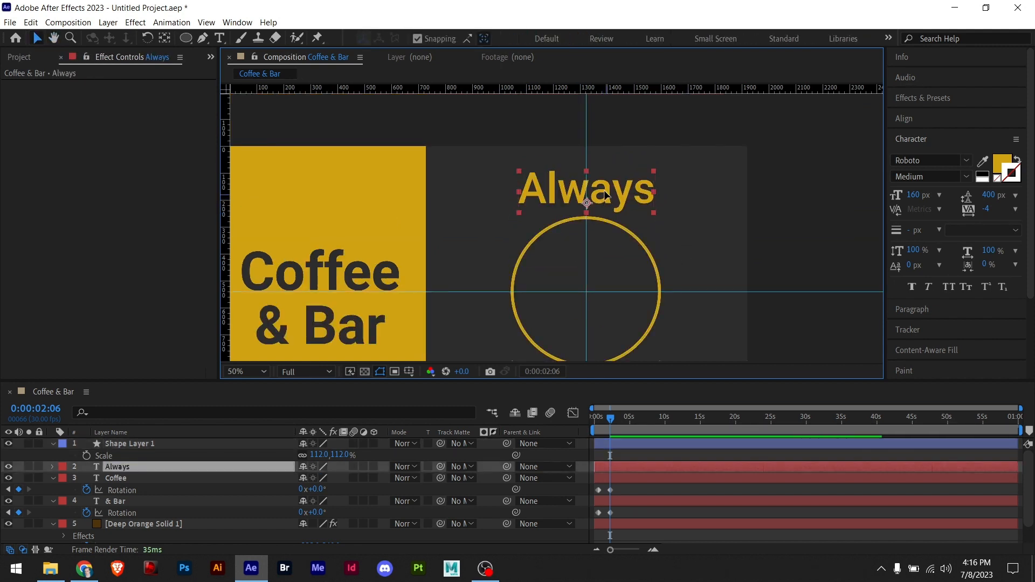
left_click_drag(605, 197, 605, 190)
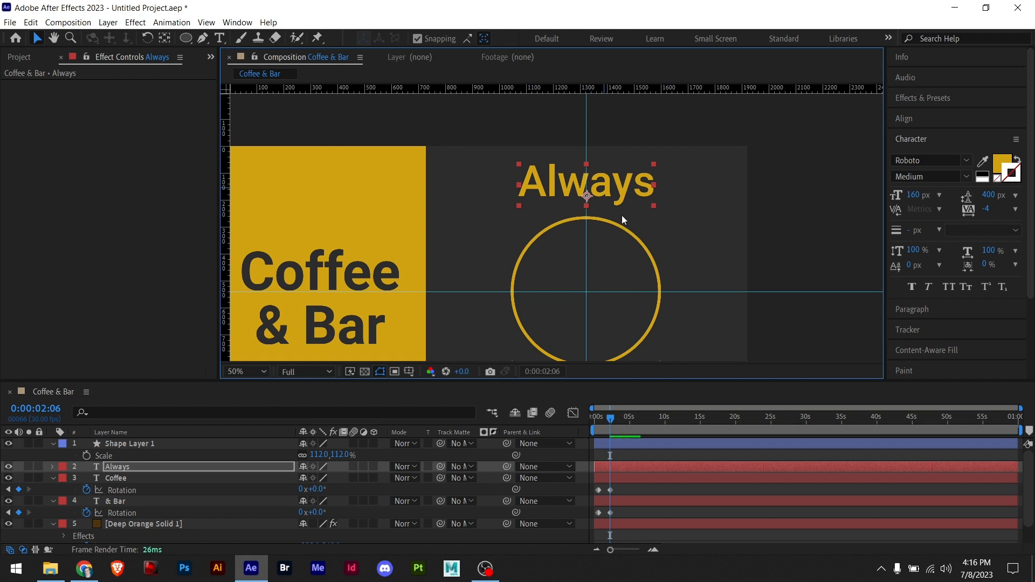
- Duplicate the "Always" text layer and place the copy below the circle, centered on the vertical guide
left_click_drag(638, 227, 648, 115)
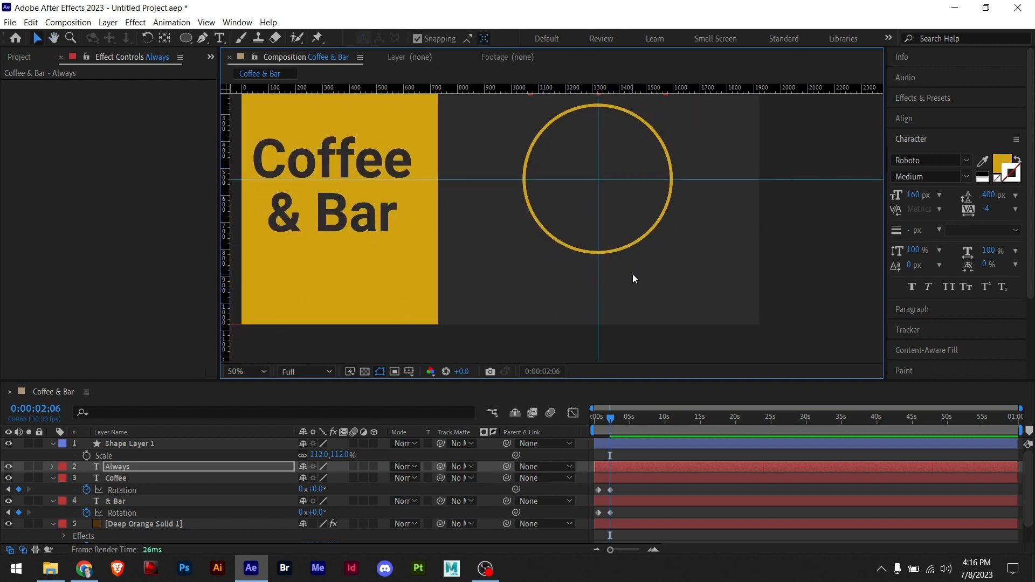
scroll(629, 312, "up", 3)
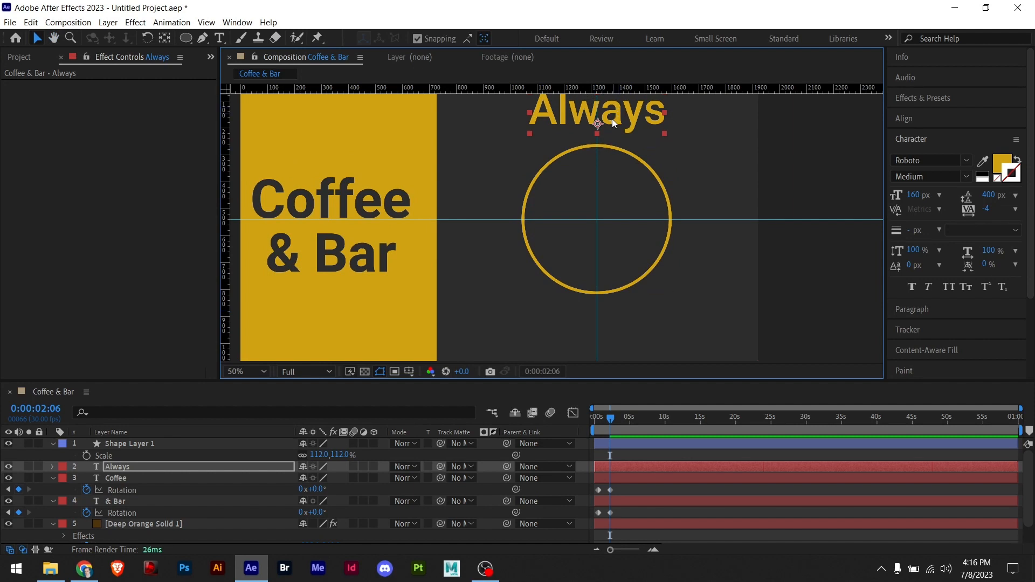
left_click(133, 467)
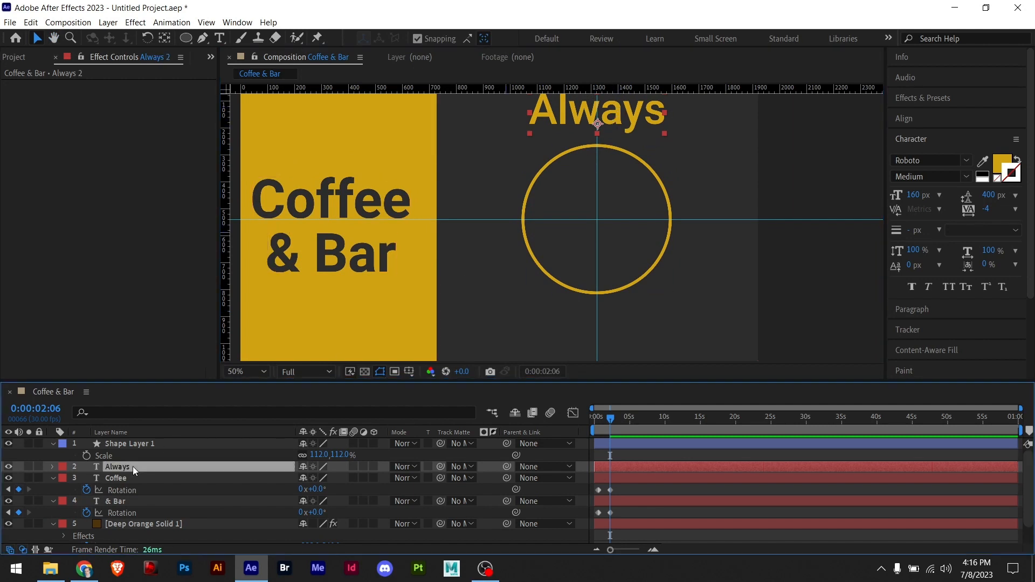
key("ctrl+d")
left_click_drag(636, 110, 624, 338)
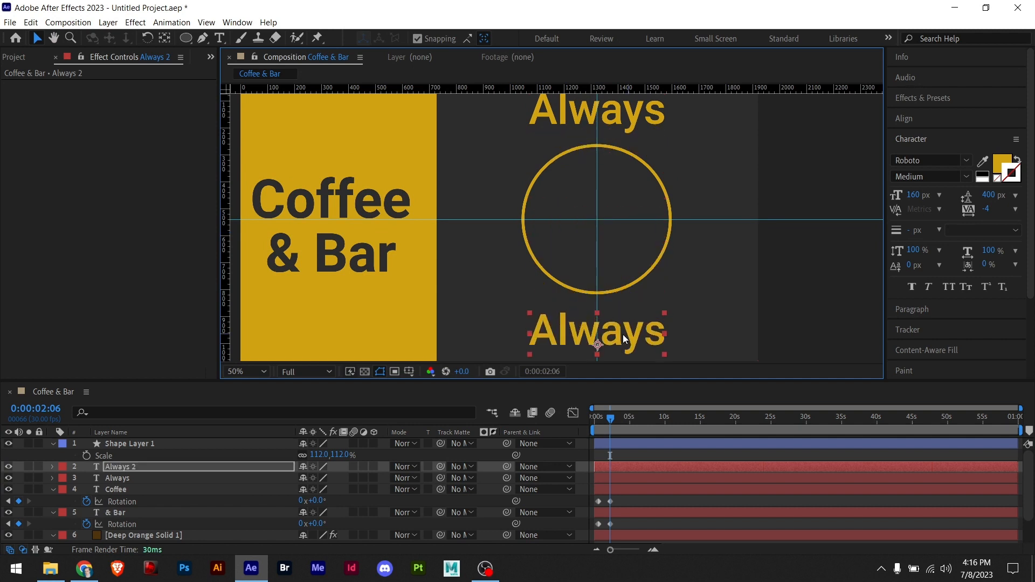
- Replace the duplicated text with "Location:" and the street address, starting the city name on a second line
double_click(622, 333)
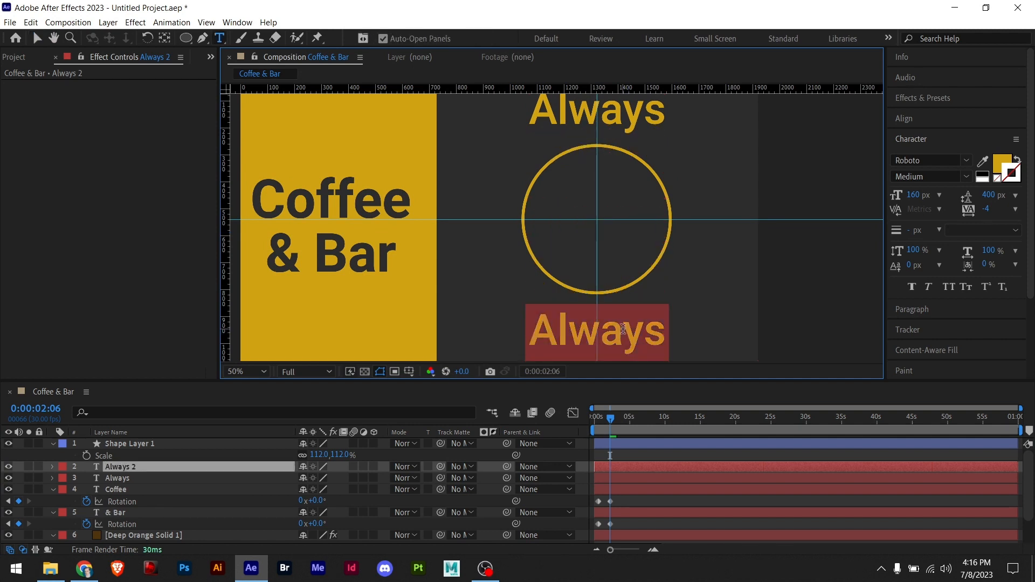
type("Locatri")
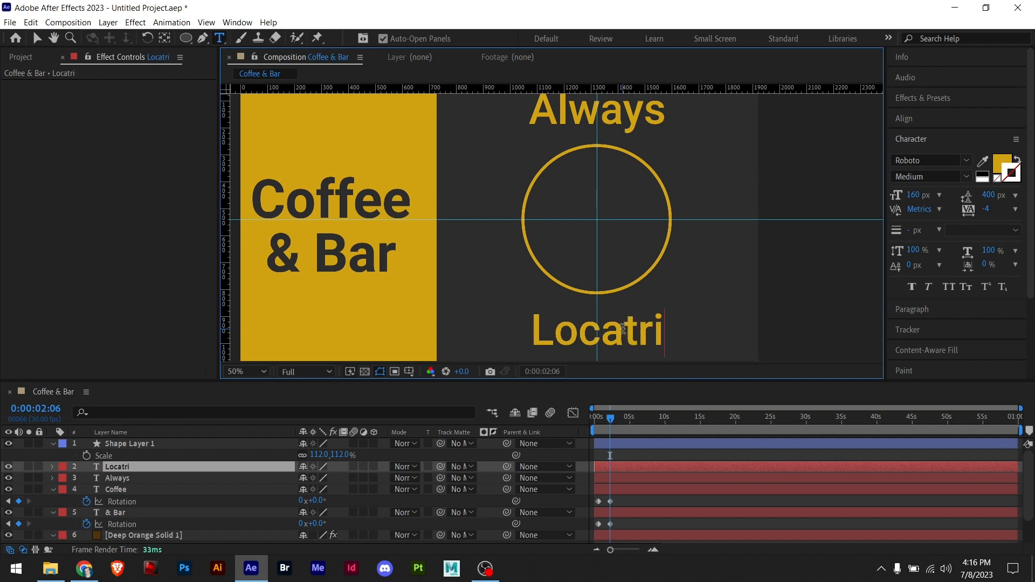
key("BackSpace")
key("BackSpace")
type("ion")
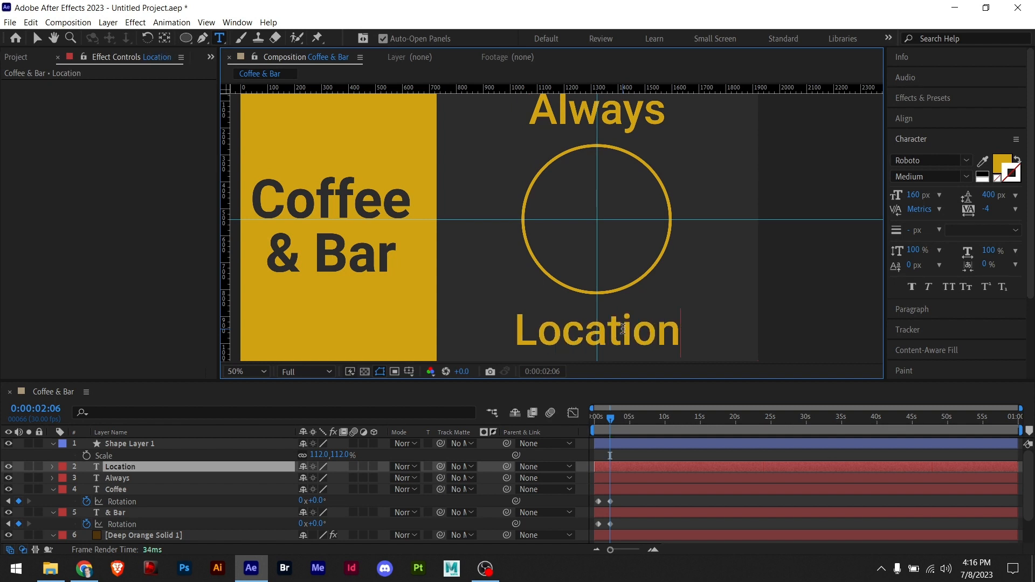
type(": ")
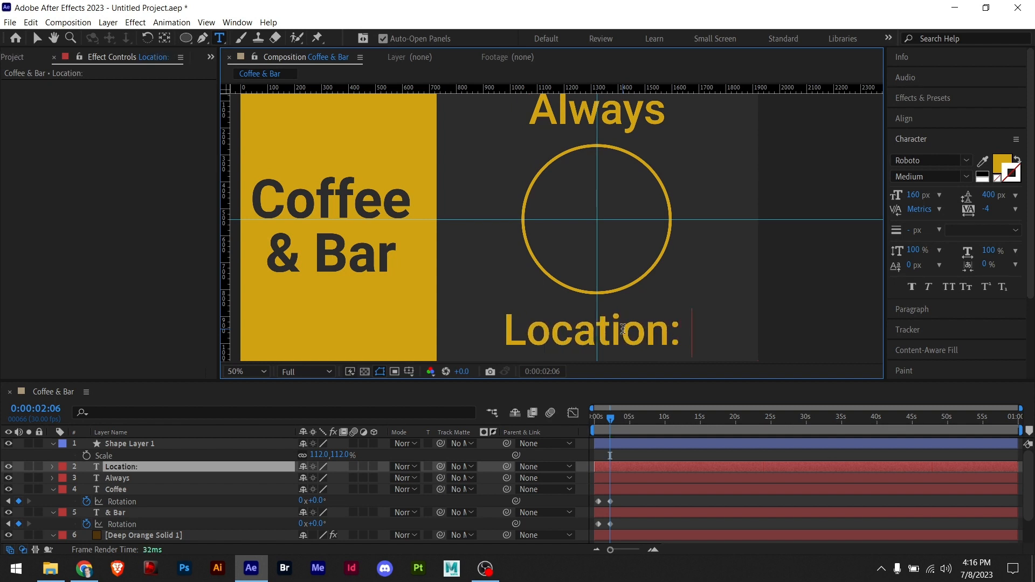
type("123")
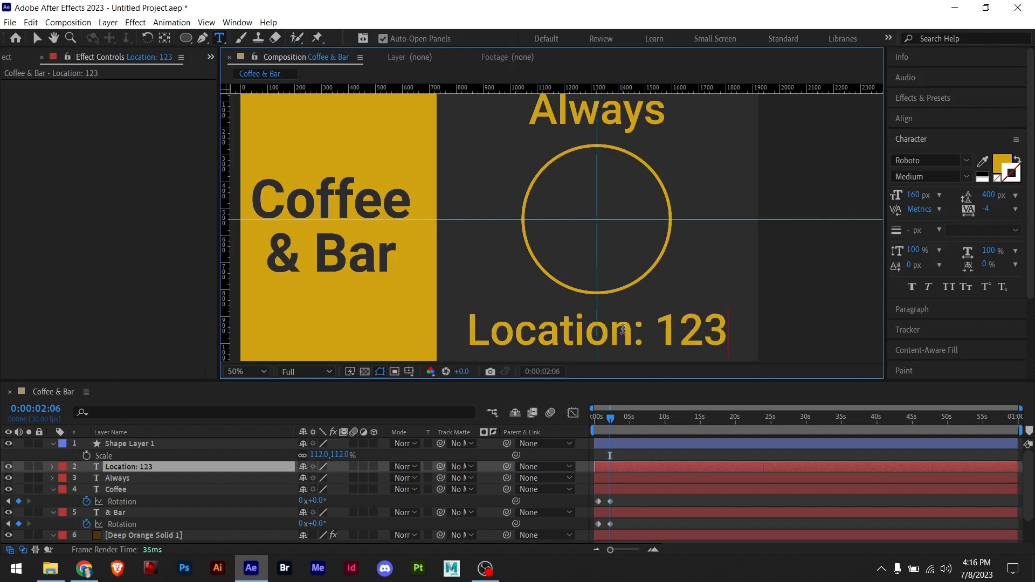
type("Street")
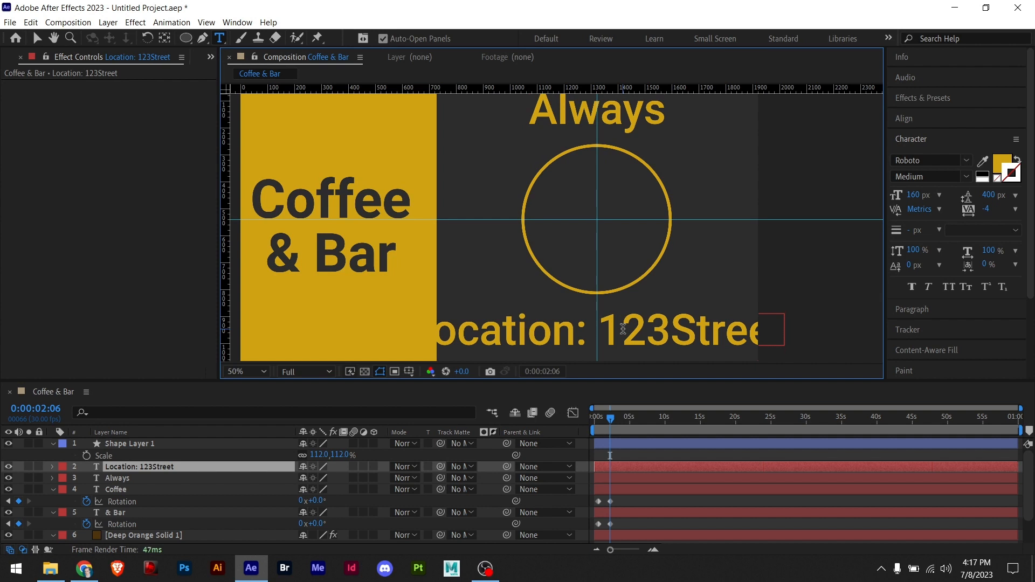
key("Return")
type("Hobng")
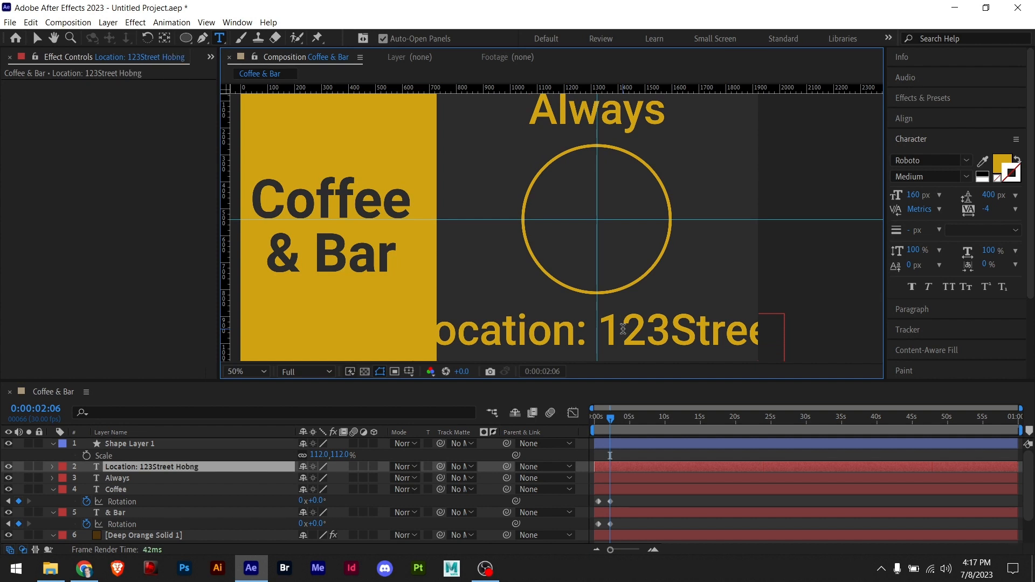
key("Escape")
- Set all of the location text to an 80 px font size with 80 px leading
scroll(611, 279, "down", 3)
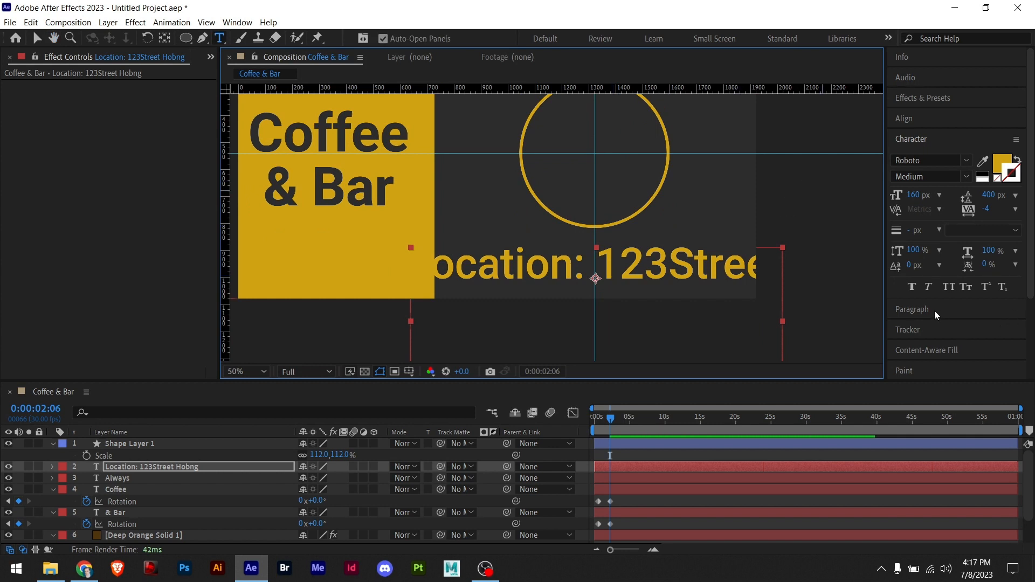
left_click(913, 310)
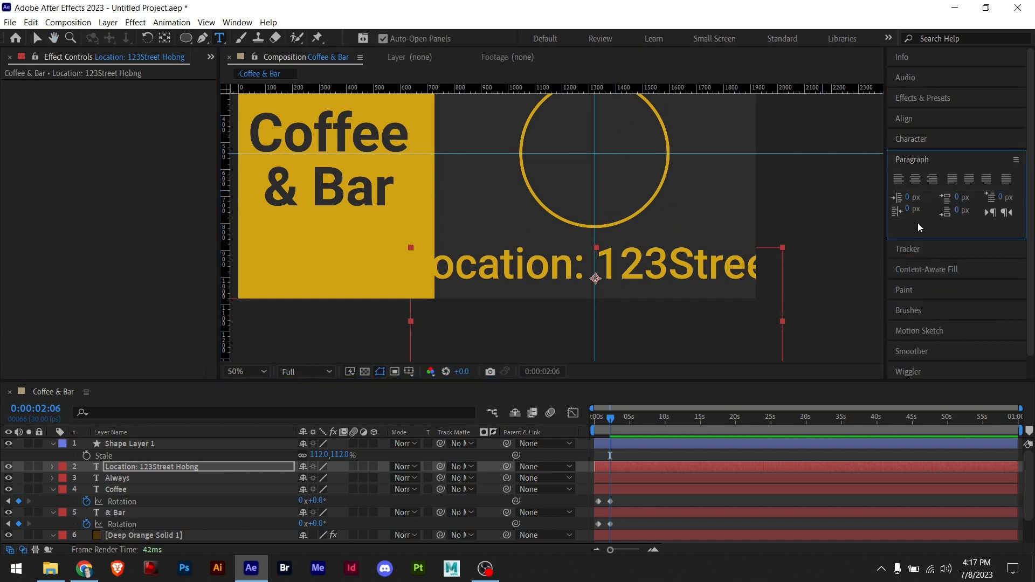
key("ctrl+a")
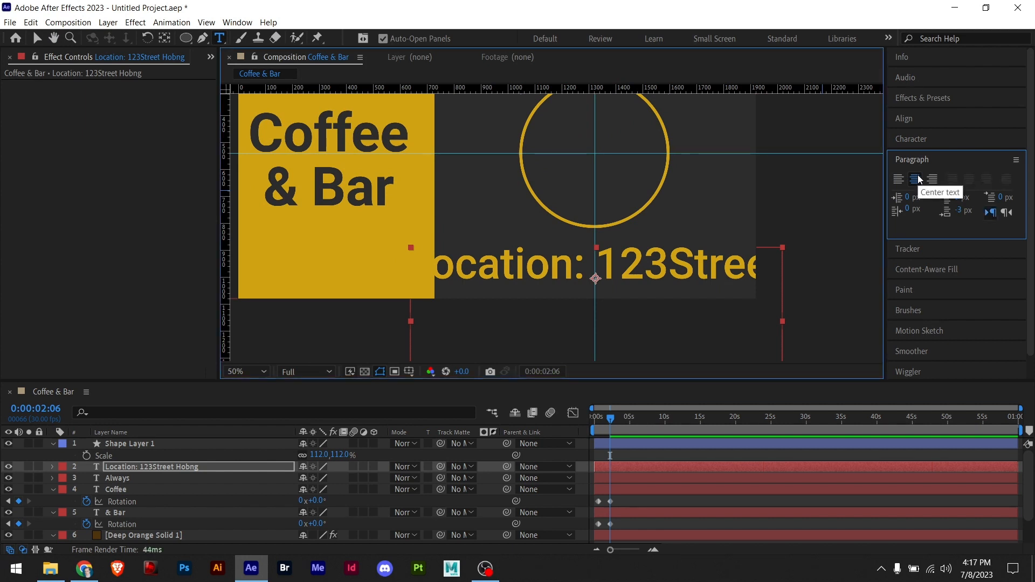
double_click(658, 271)
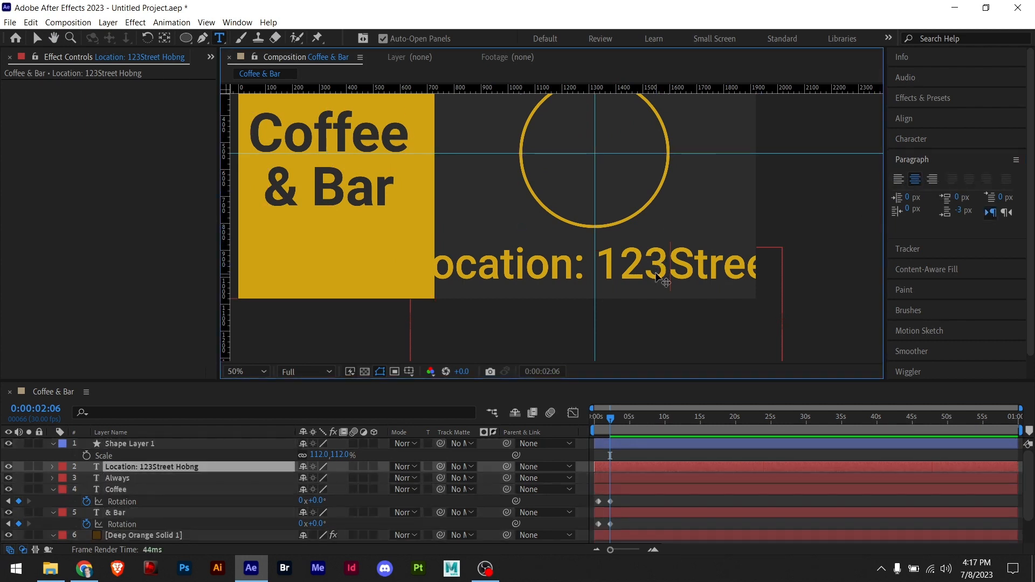
key("ctrl+a")
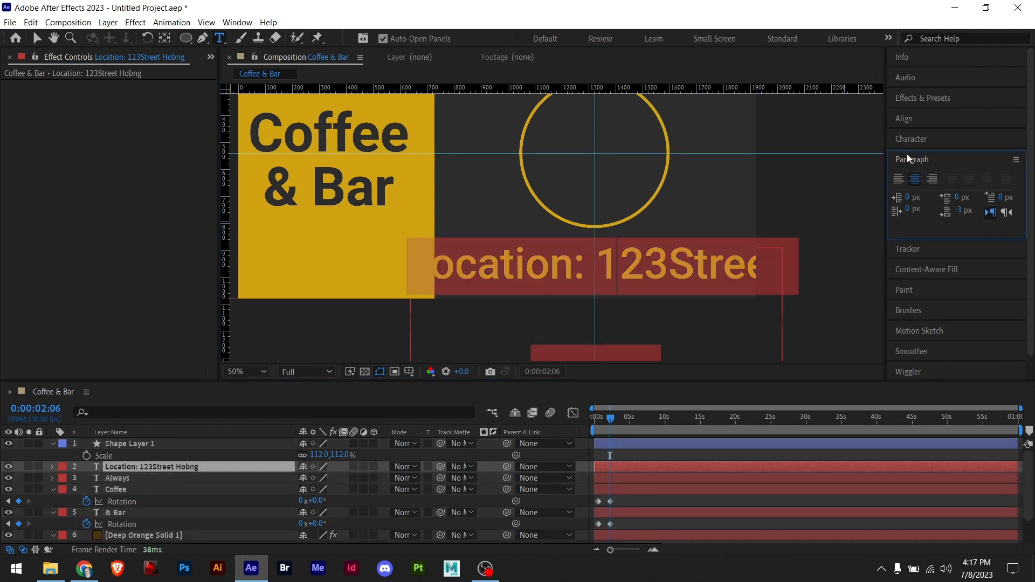
left_click(913, 139)
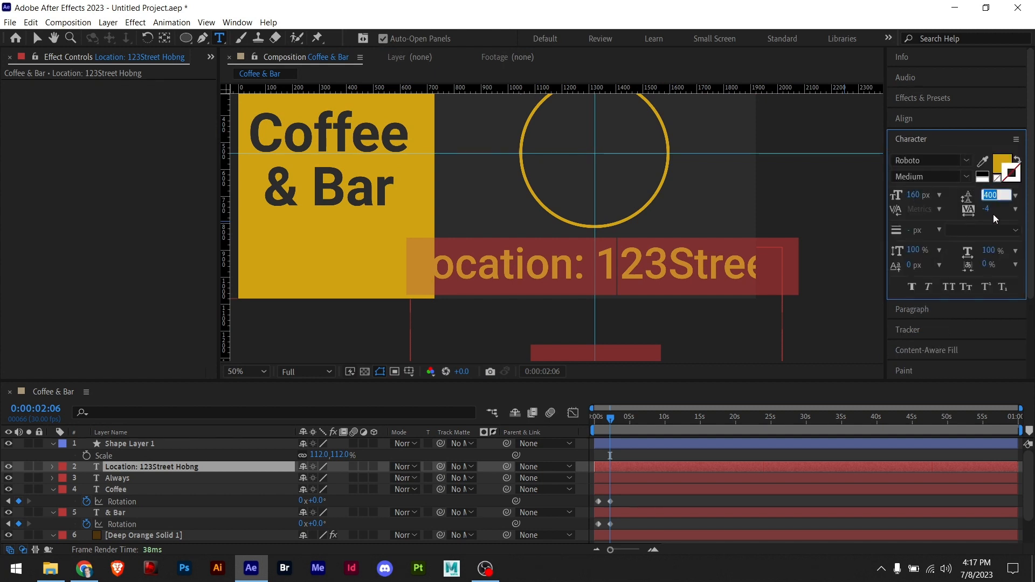
key("shift+Tab")
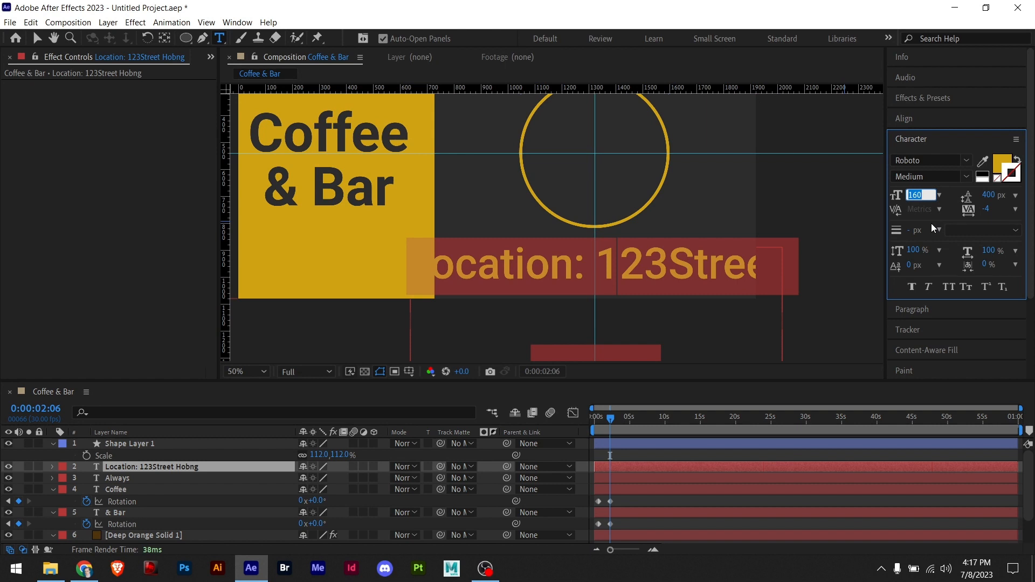
type("80")
key("Return")
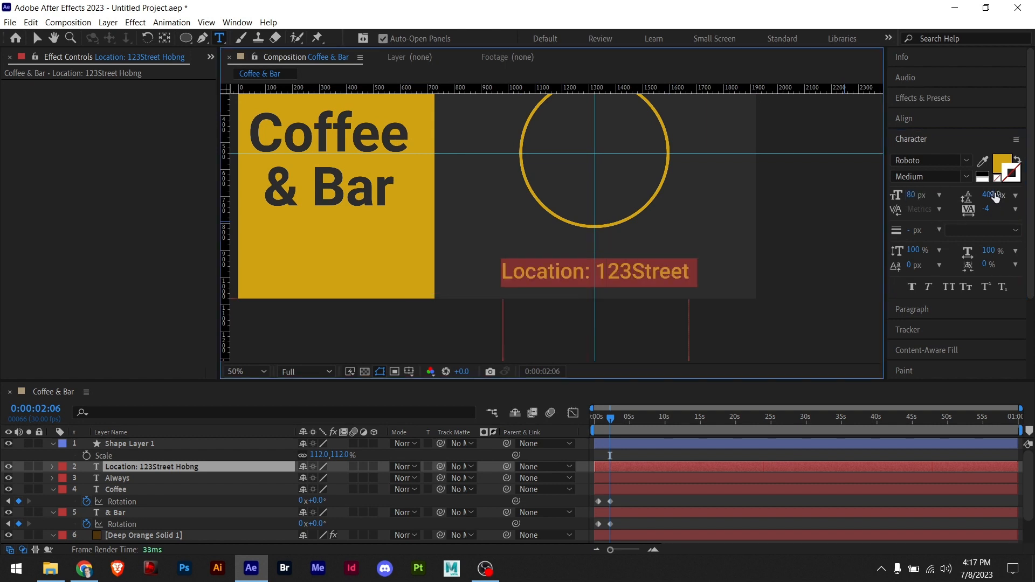
left_click(990, 194)
type("80")
key("Return")
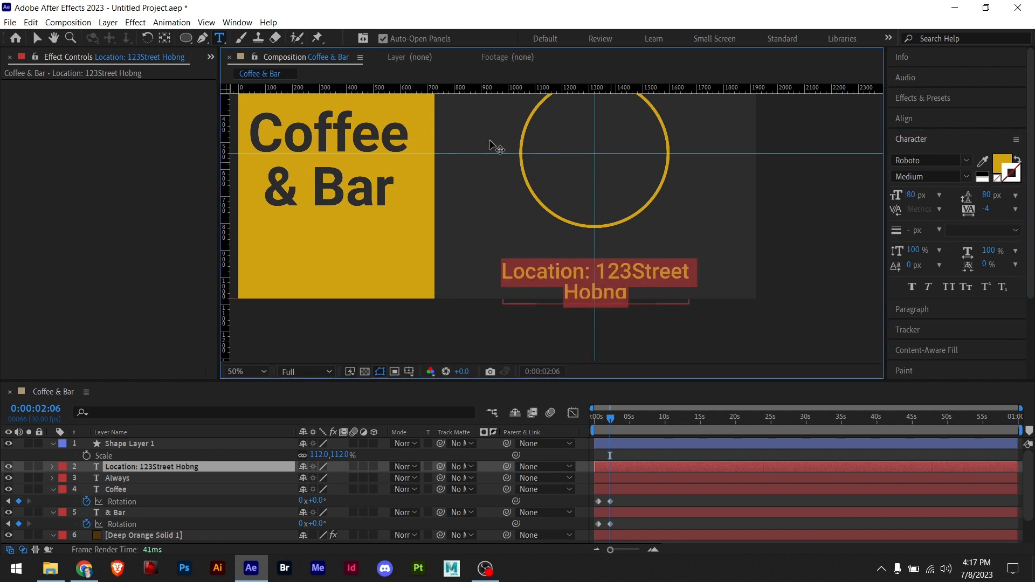
- Correct the second line of the location text to read "Hong Kong"
left_click(624, 298)
key("BackSpace")
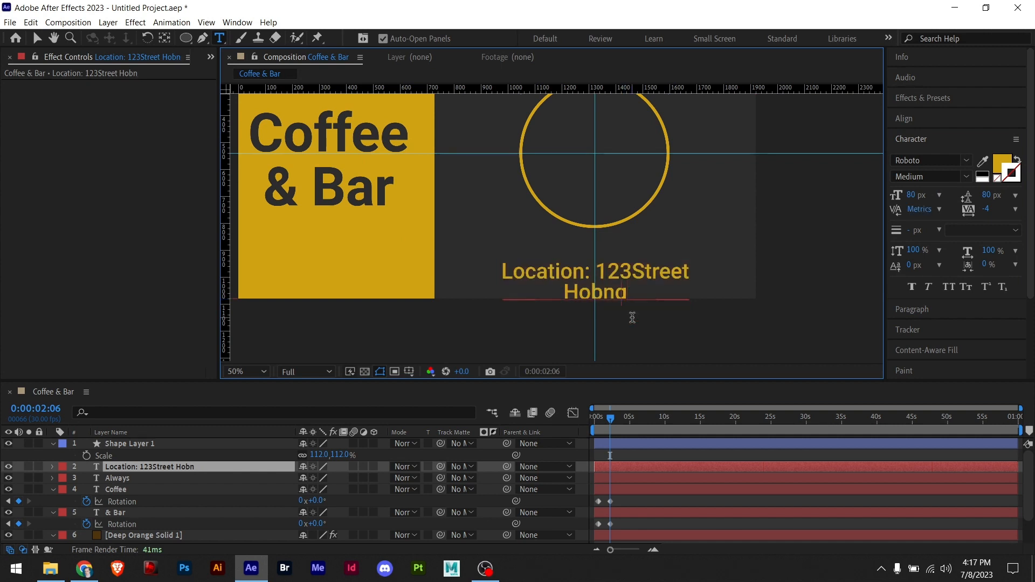
key("BackSpace")
key("BackSpace")
type("ng Kong")
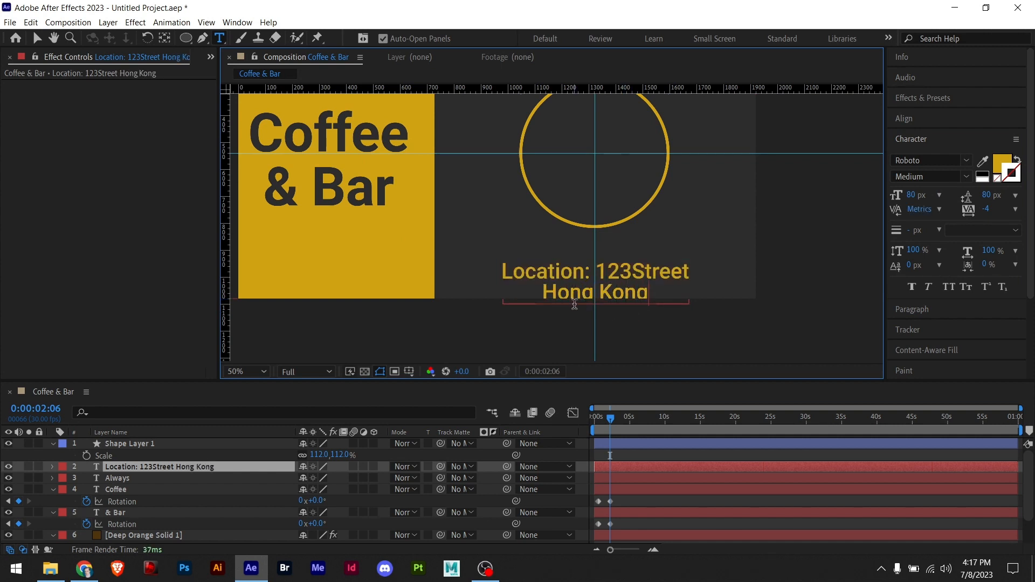
left_click(37, 38)
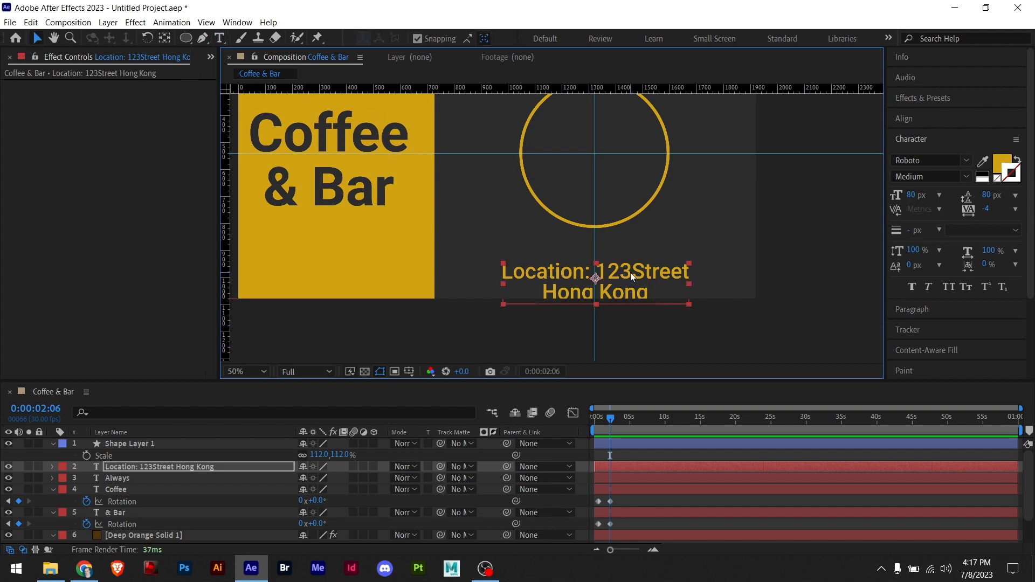
- Insert the missing space between the street number and the word "Street" in the location text
double_click(632, 274)
left_click(634, 270)
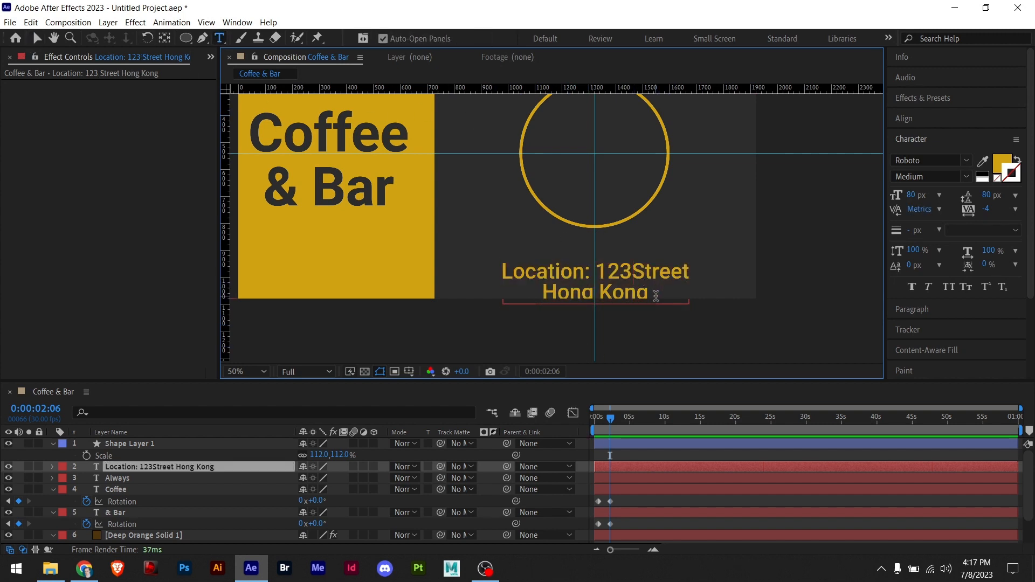
left_click(36, 38)
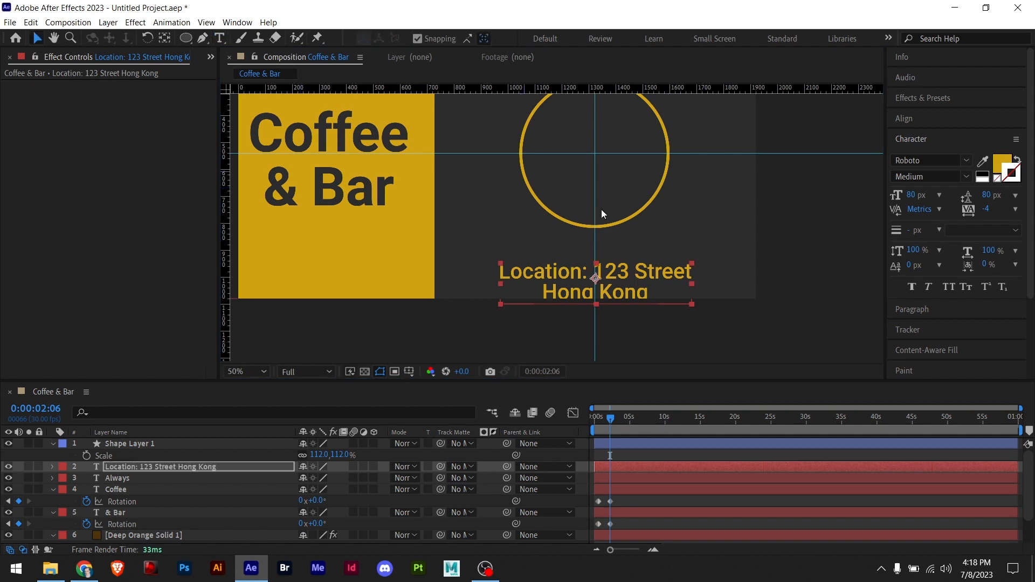
- Move the location text up beneath the circle so both lines fit inside the composition frame
left_click(615, 270)
left_click_drag(613, 259, 613, 254)
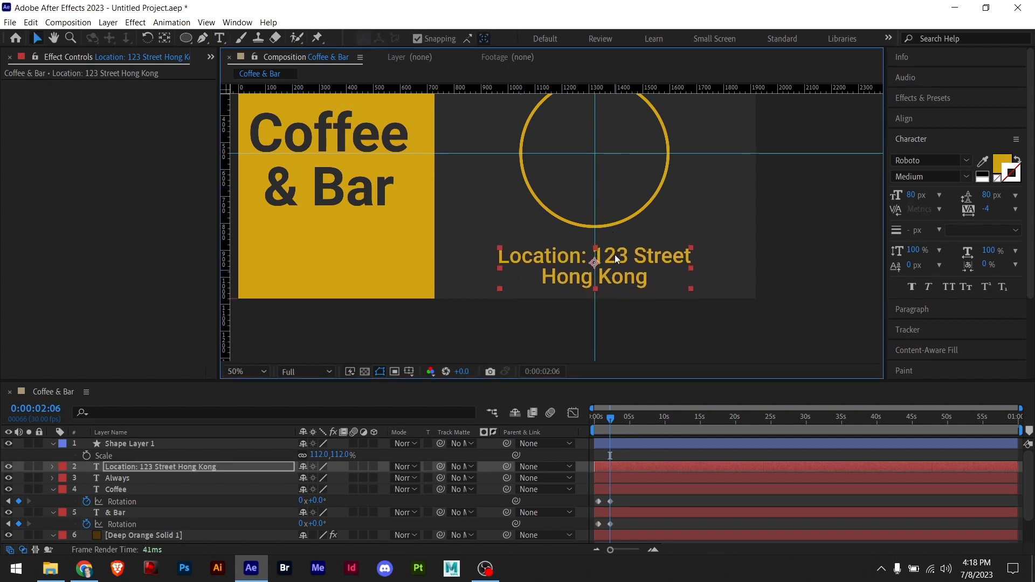
key("space")
left_click_drag(654, 195, 637, 260)
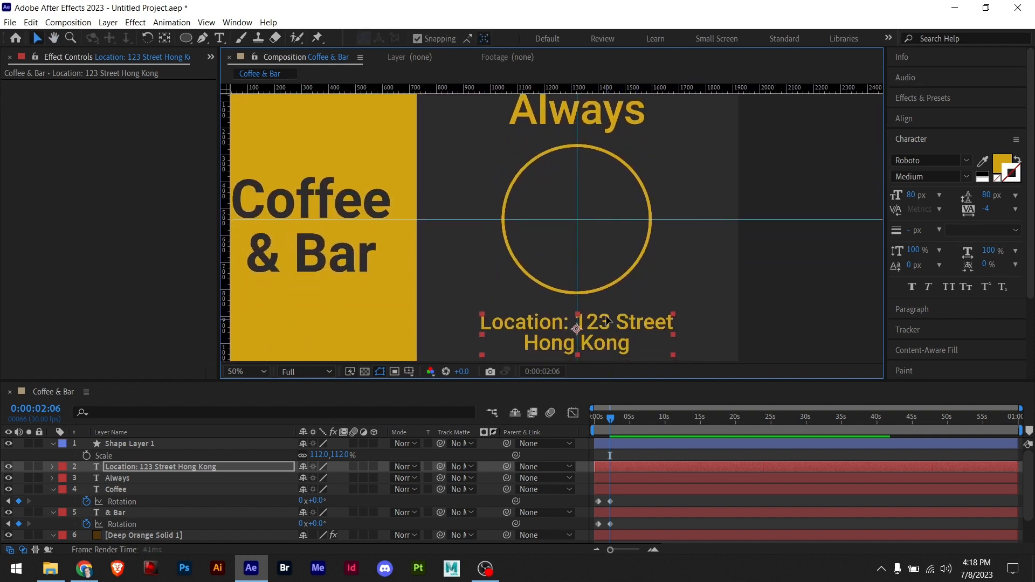
- Nudge the location text slightly higher beneath the circle
left_click_drag(607, 319, 606, 316)
left_click(780, 254)
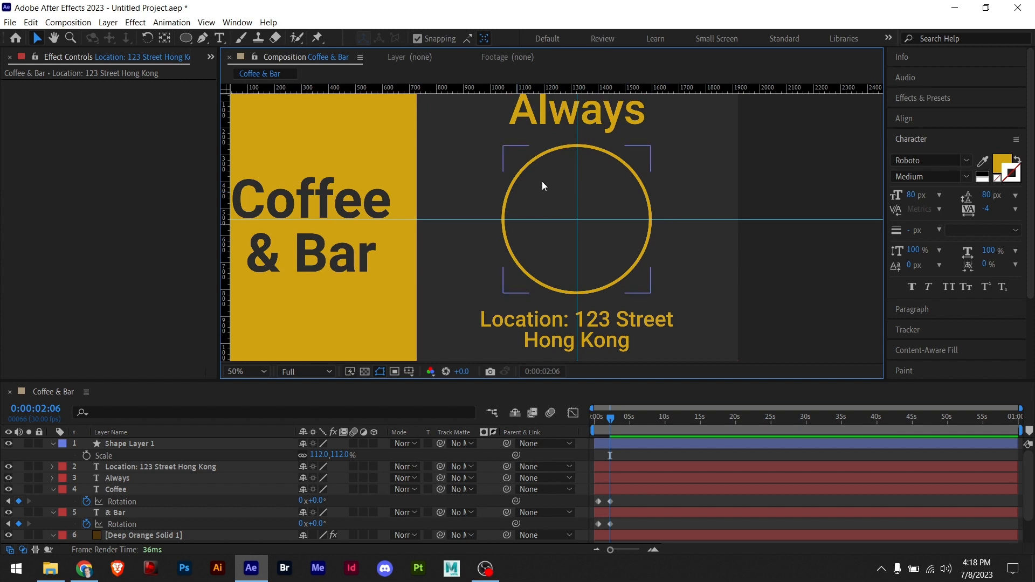
left_click(588, 117)
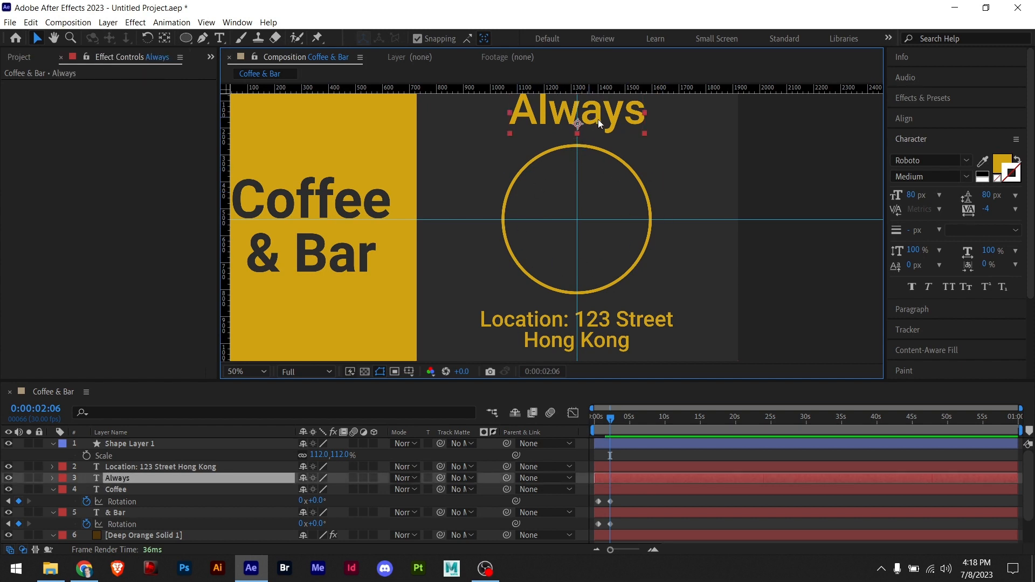
left_click(624, 320)
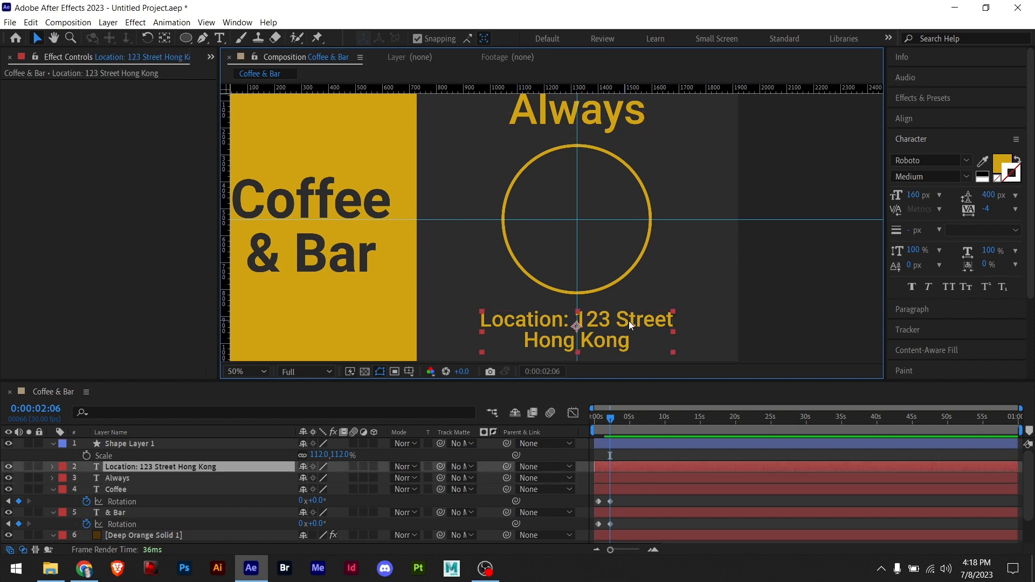
- Duplicate the "Always" text and place the copy in the middle of the circle
left_click(609, 111)
key("ctrl+d")
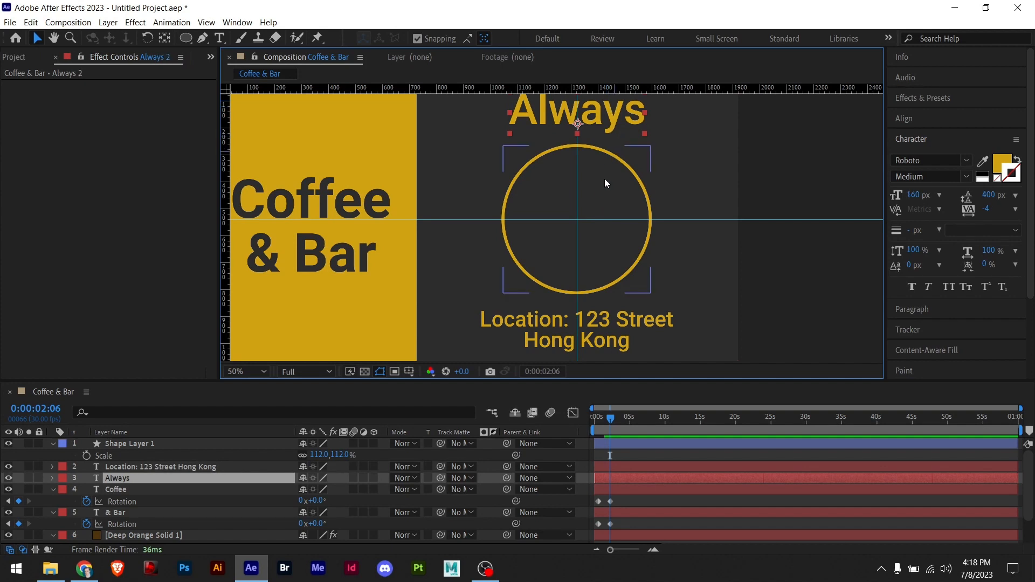
left_click_drag(606, 119, 601, 237)
- Replace the wording of the copy inside the circle with "Premium" and "Quality" on two lines
double_click(603, 236)
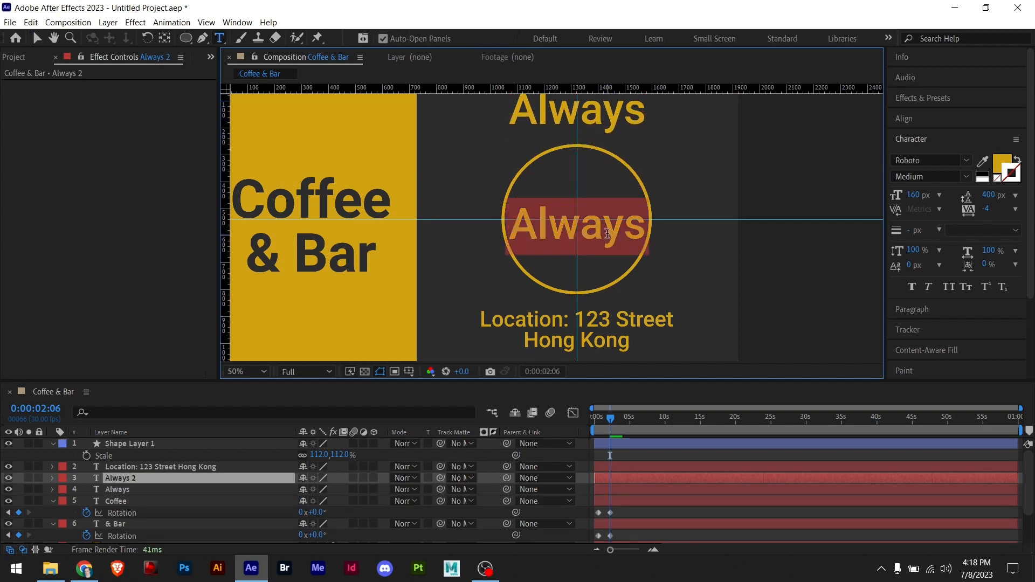
type("P")
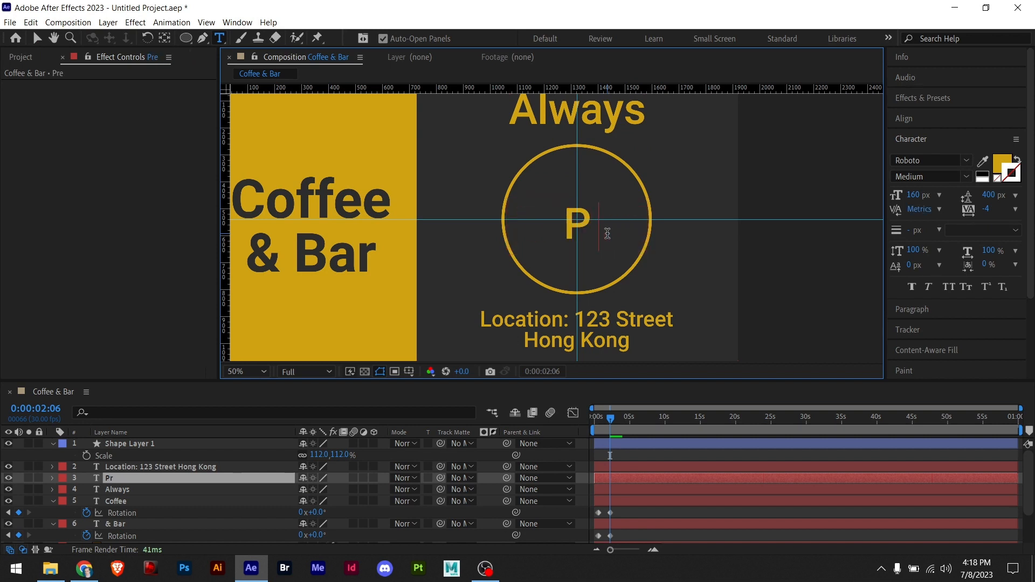
type("remium")
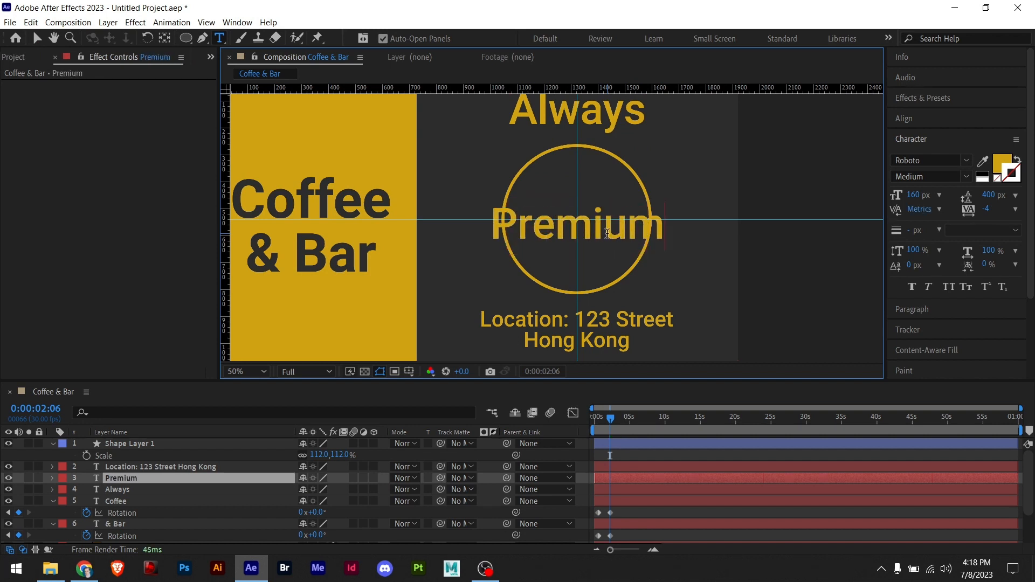
key("Return")
type("Q")
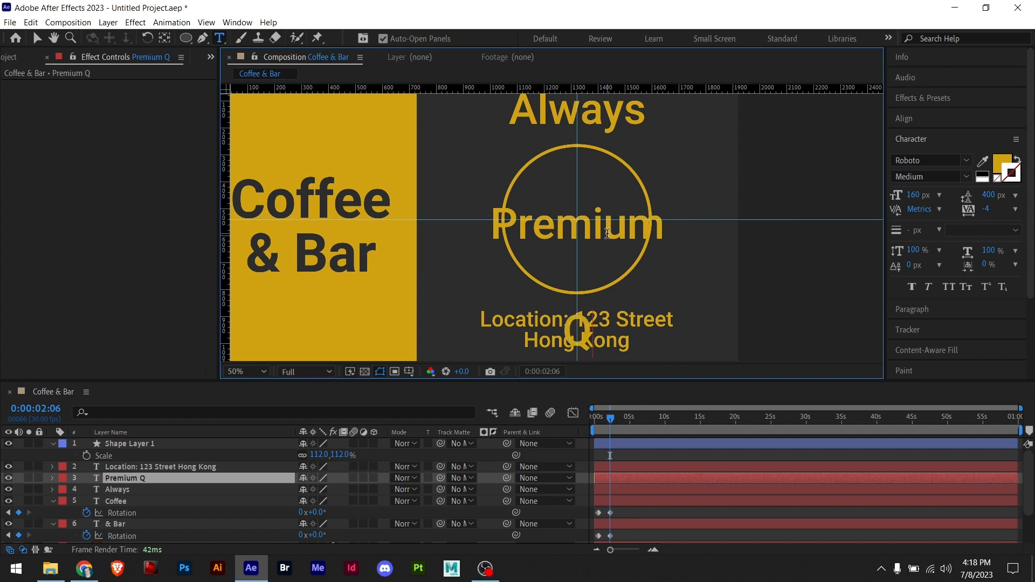
type("uality")
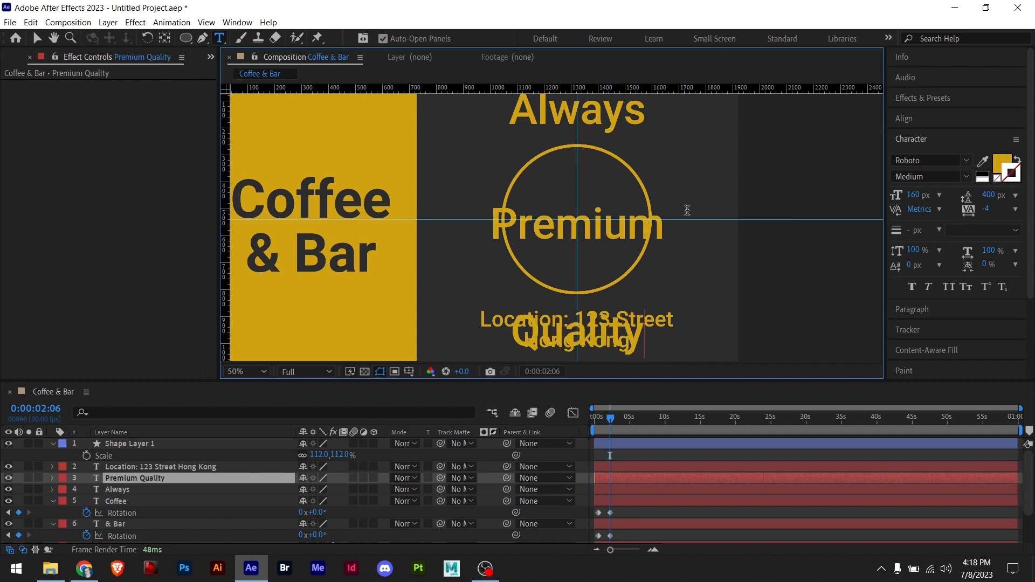
- Set all of the "Premium Quality" text to a 100 px font size with 100 px leading
key("ctrl+a")
left_click(917, 195)
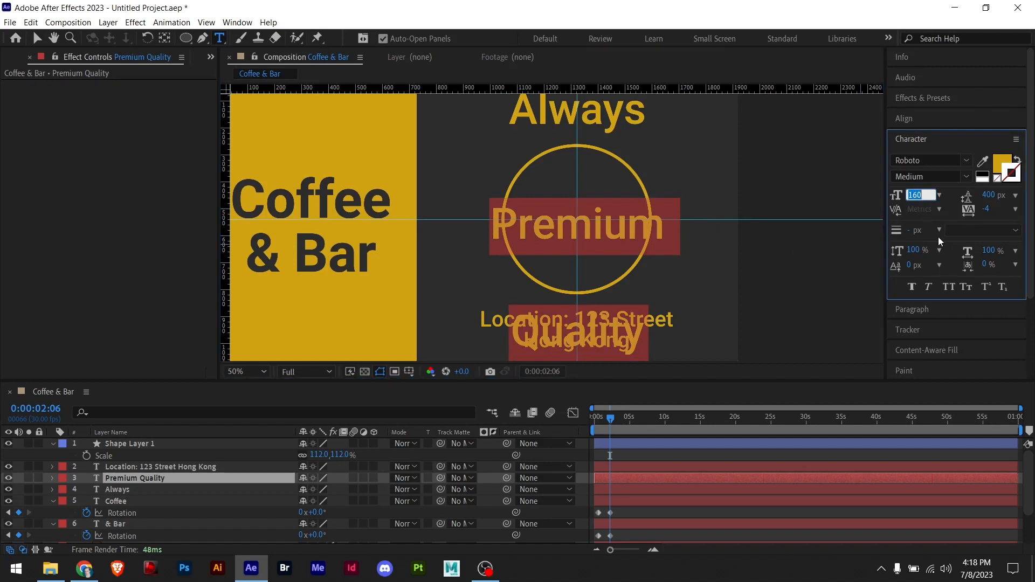
type("100")
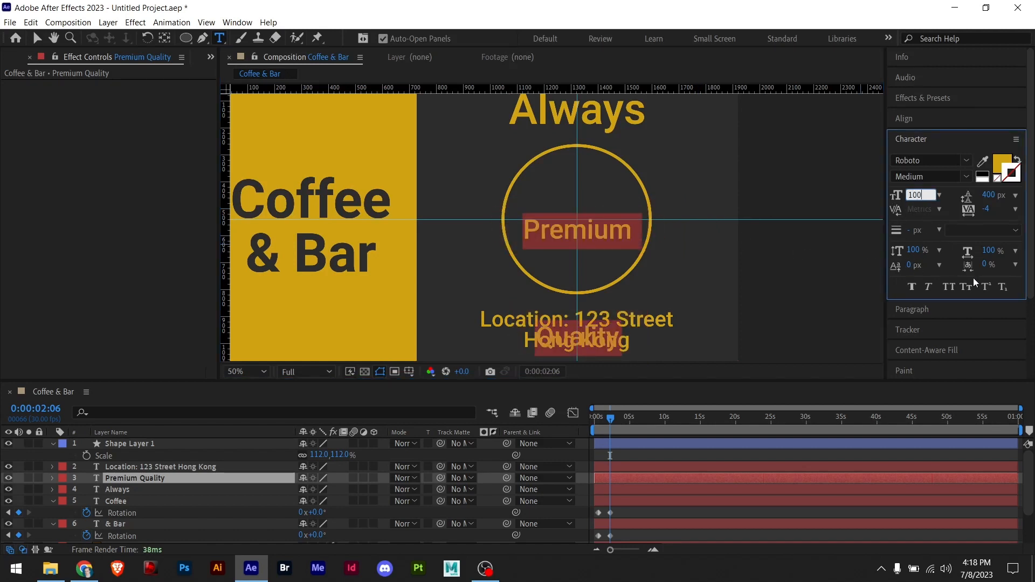
key("Return")
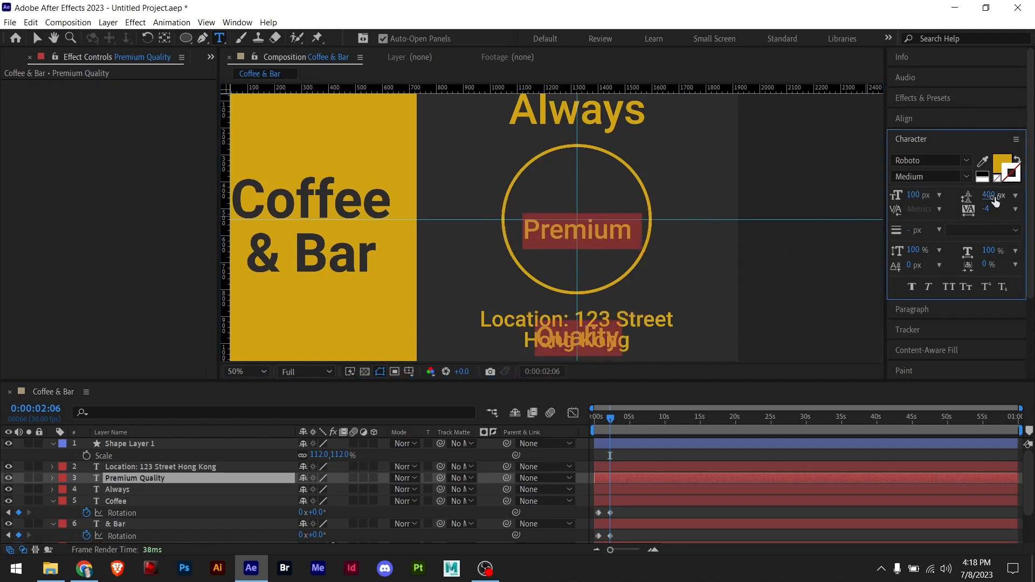
left_click(991, 195)
type("100")
key("Return")
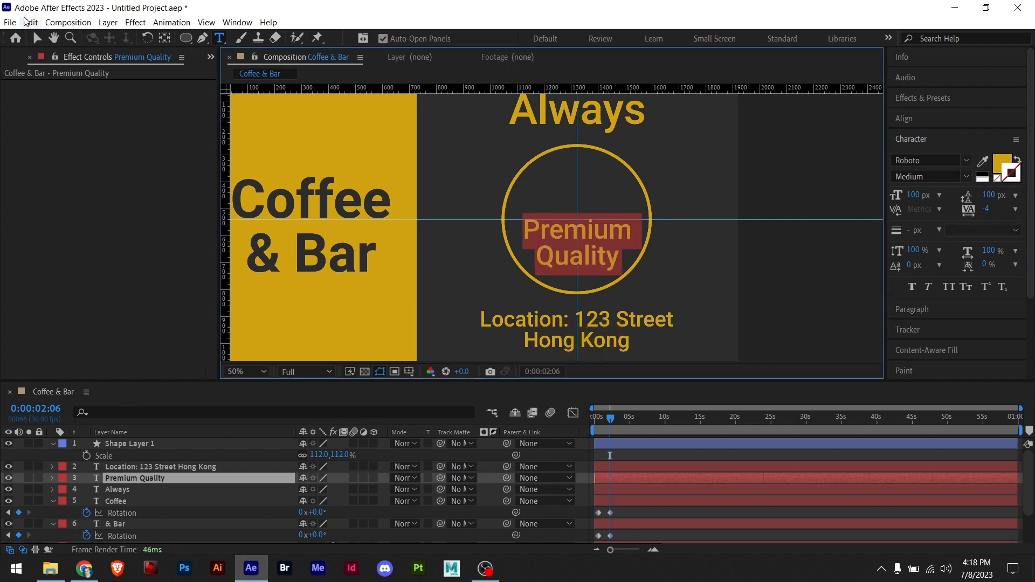
- Align the "Premium Quality" text with the vertical guide and raise it slightly within the circle
left_click(37, 38)
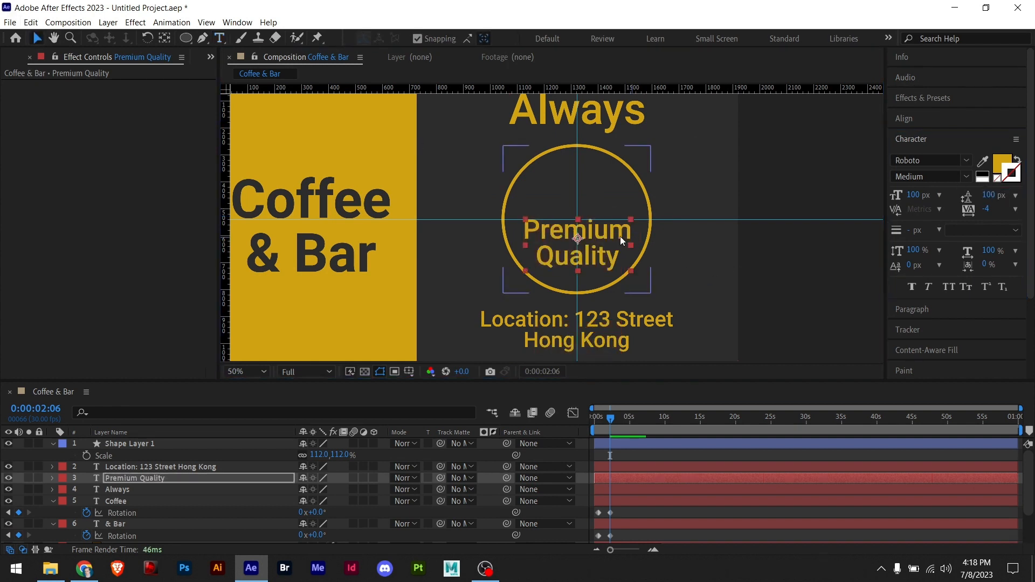
left_click_drag(610, 234, 610, 230)
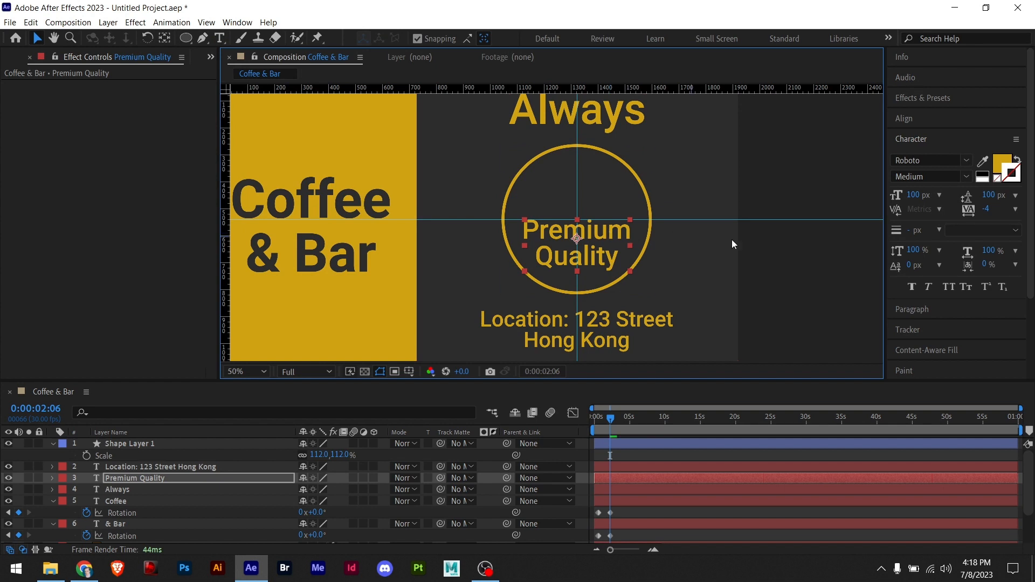
left_click(810, 260)
left_click(650, 241)
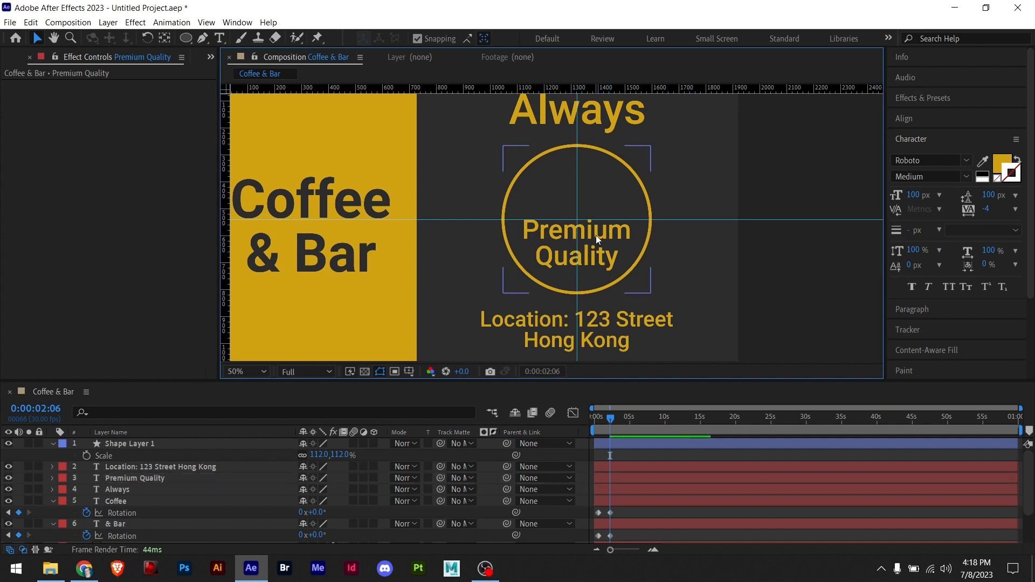
left_click(127, 467)
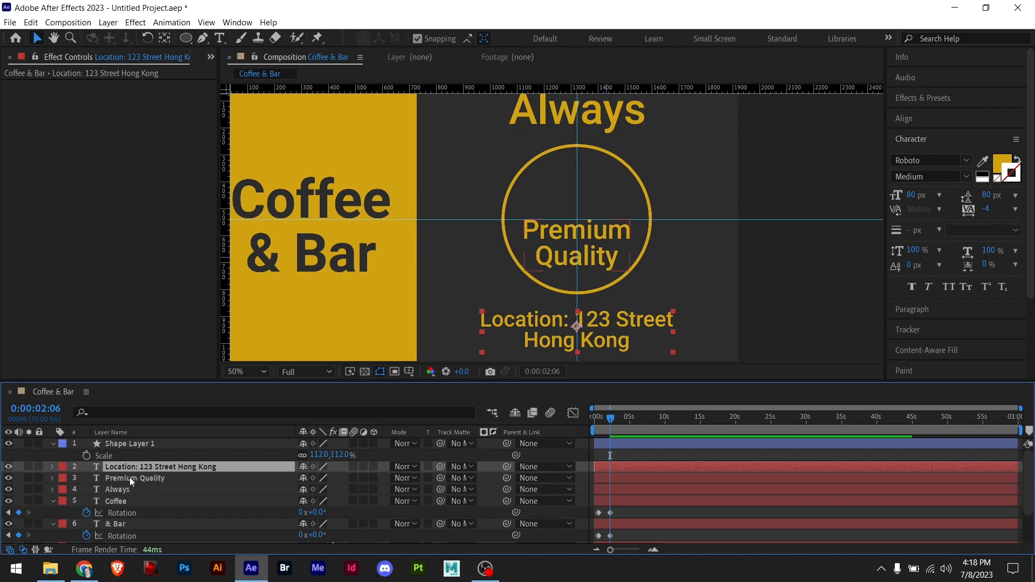
left_click(131, 478)
key("shift+Up")
key("shift+Up")
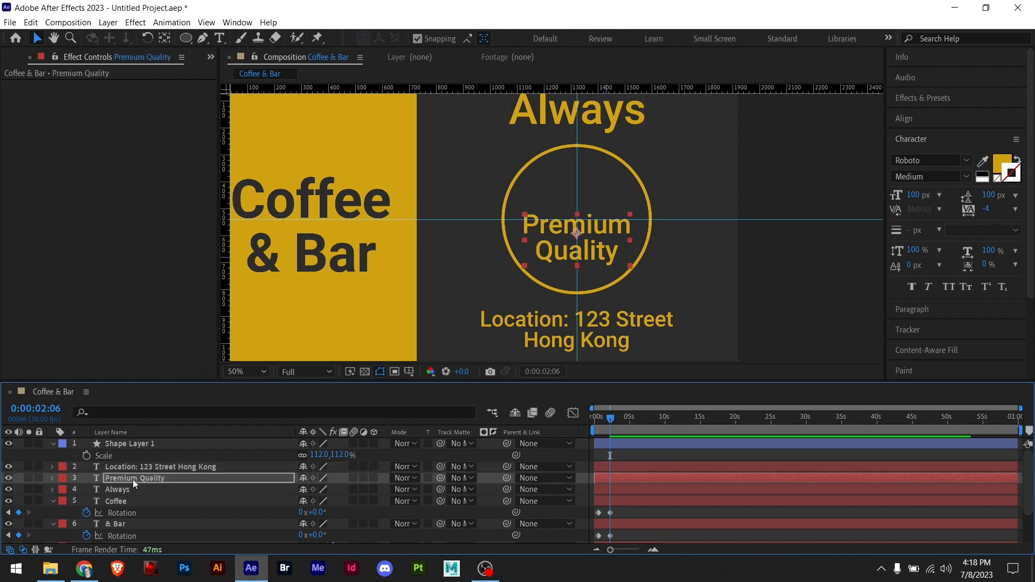
left_click(790, 262)
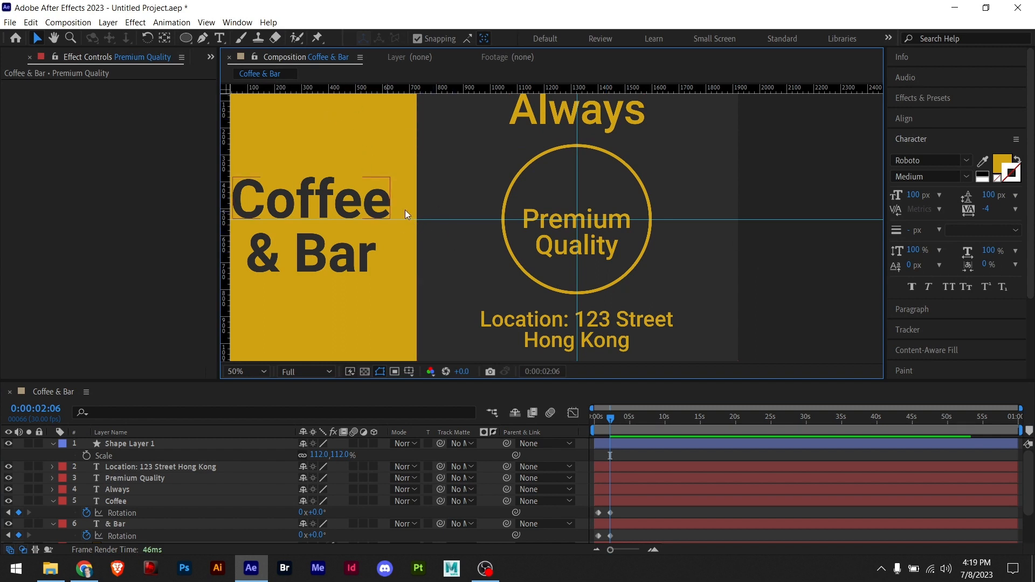
- Draw a small upright five-pointed star with the Star Tool between the golden panel and the circle
left_click(185, 38)
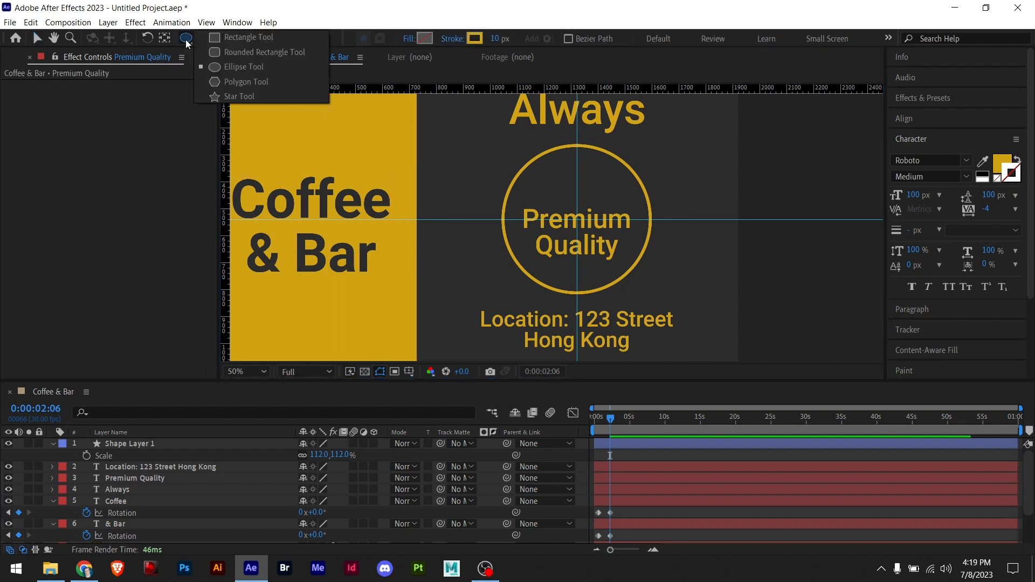
left_click(237, 97)
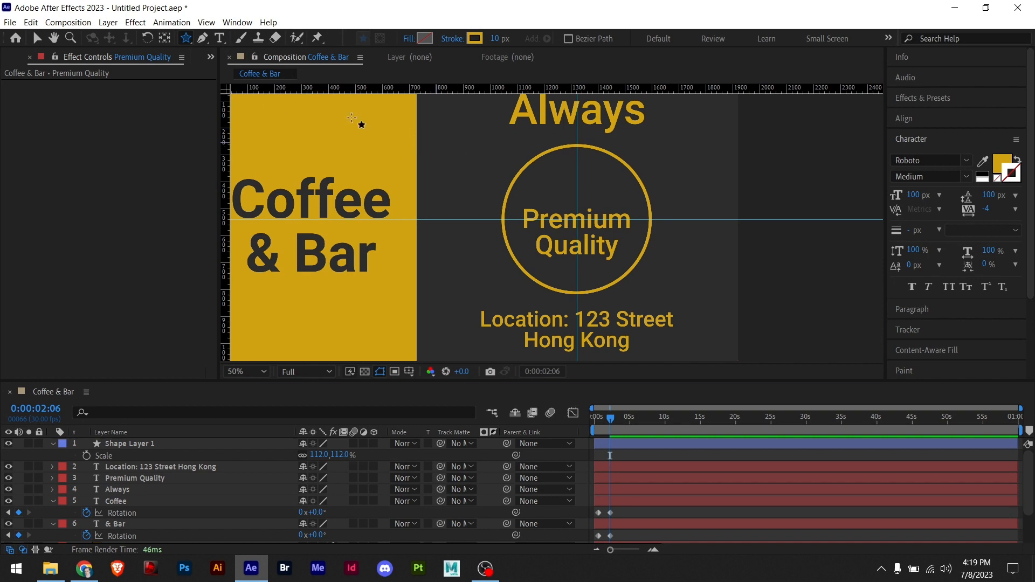
left_click(186, 38)
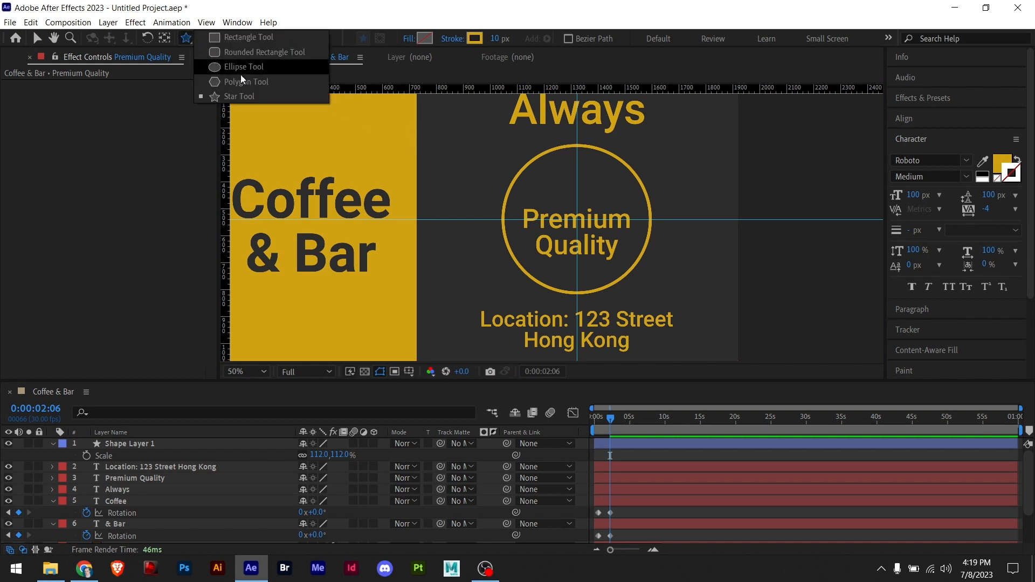
left_click(225, 103)
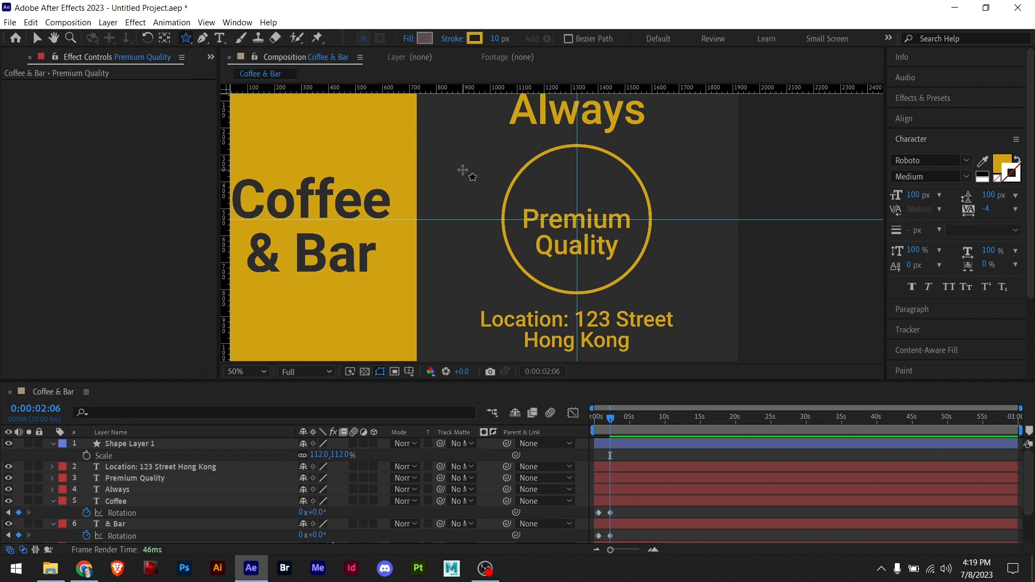
left_click_drag(464, 173, 483, 192)
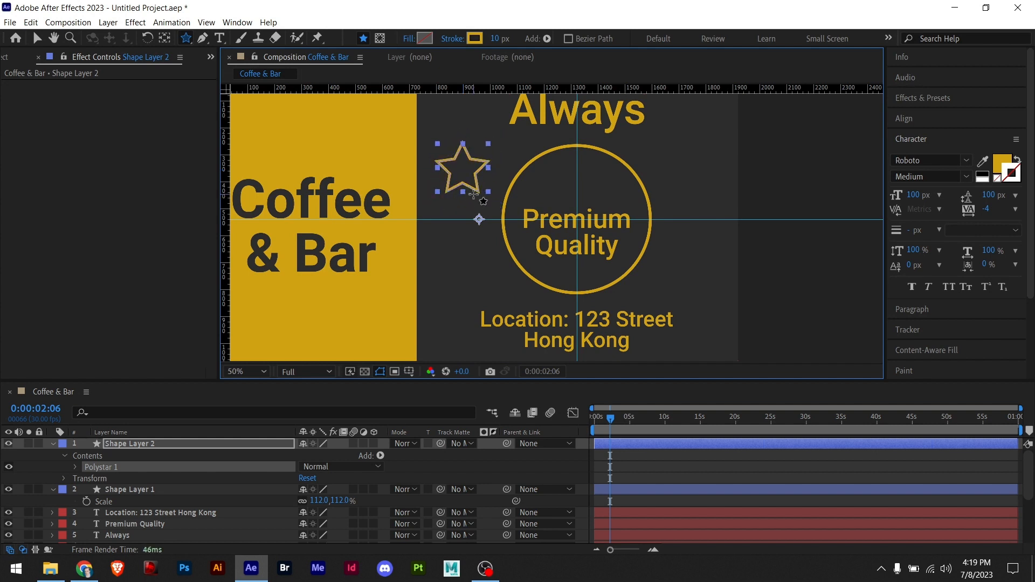
- Fill the star with the golden panel's color, D1A313, sampled from the composition
left_click(424, 39)
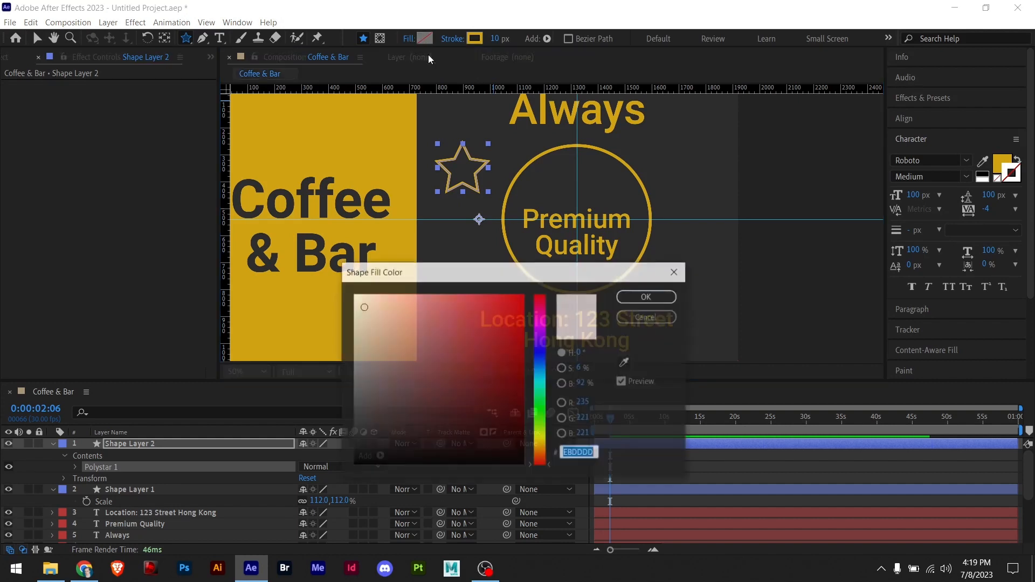
left_click(626, 364)
left_click(306, 135)
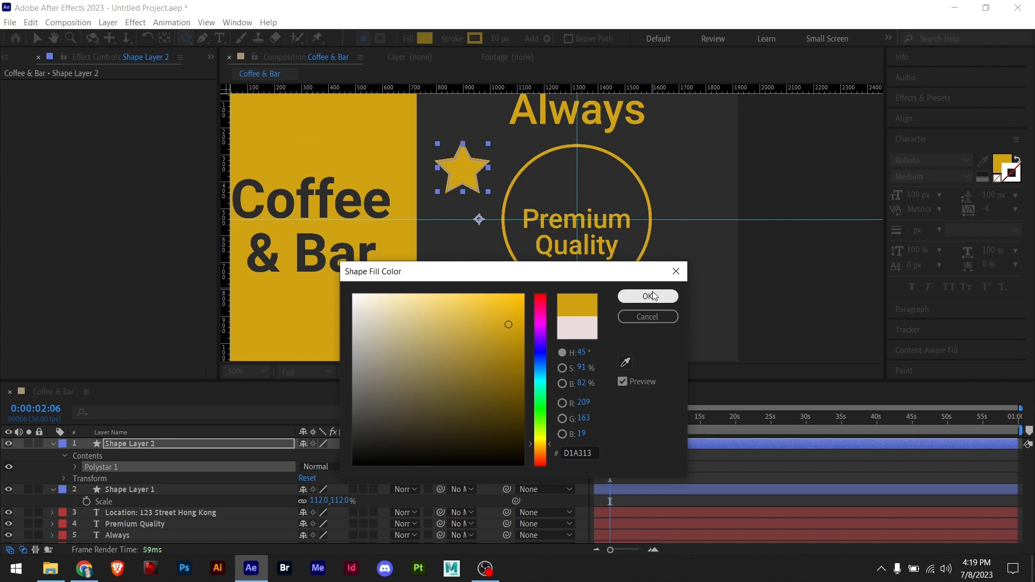
left_click(652, 296)
- Remove the star's outline by setting its stroke to None
left_click(475, 39)
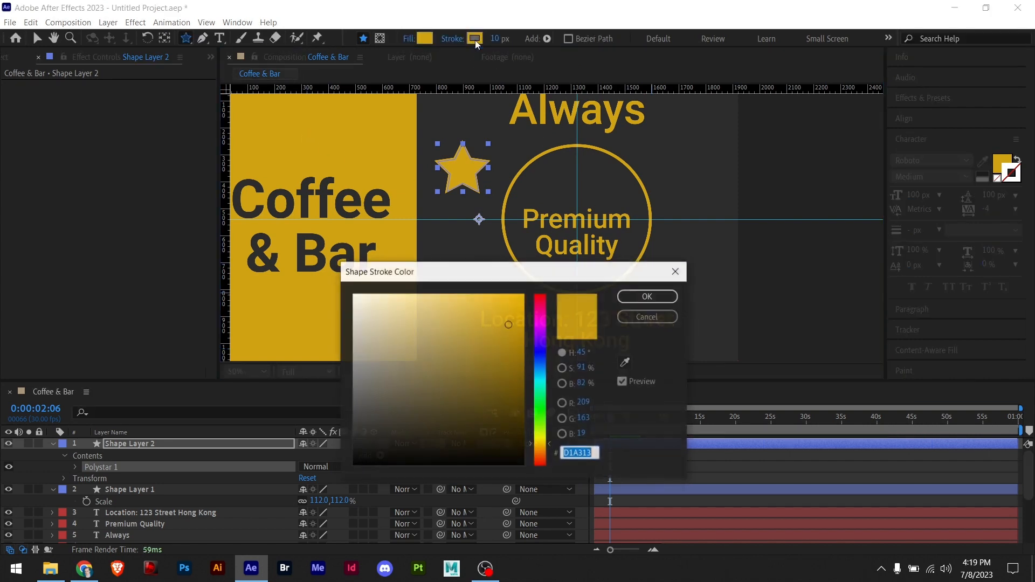
left_click(671, 319)
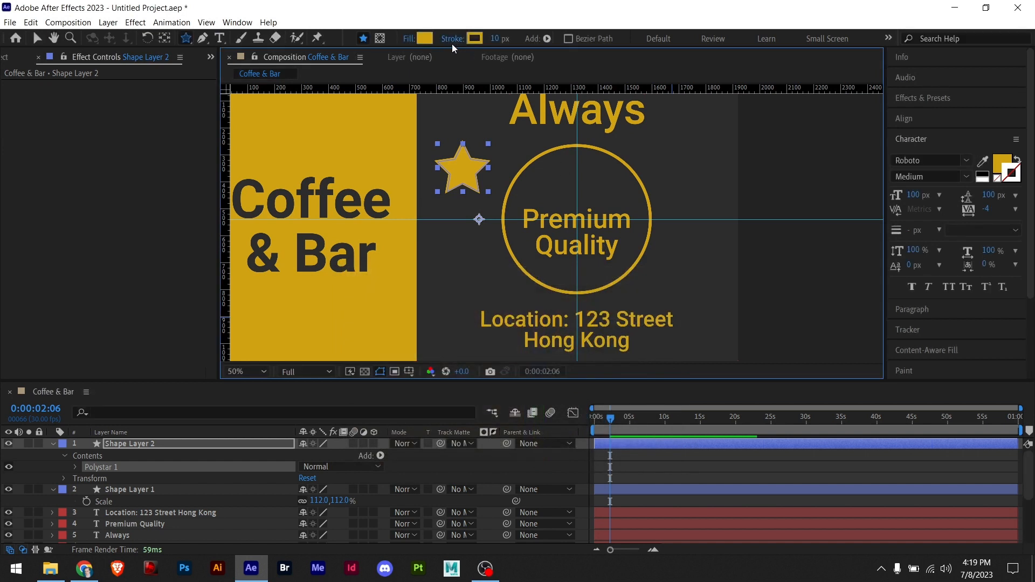
left_click(453, 44)
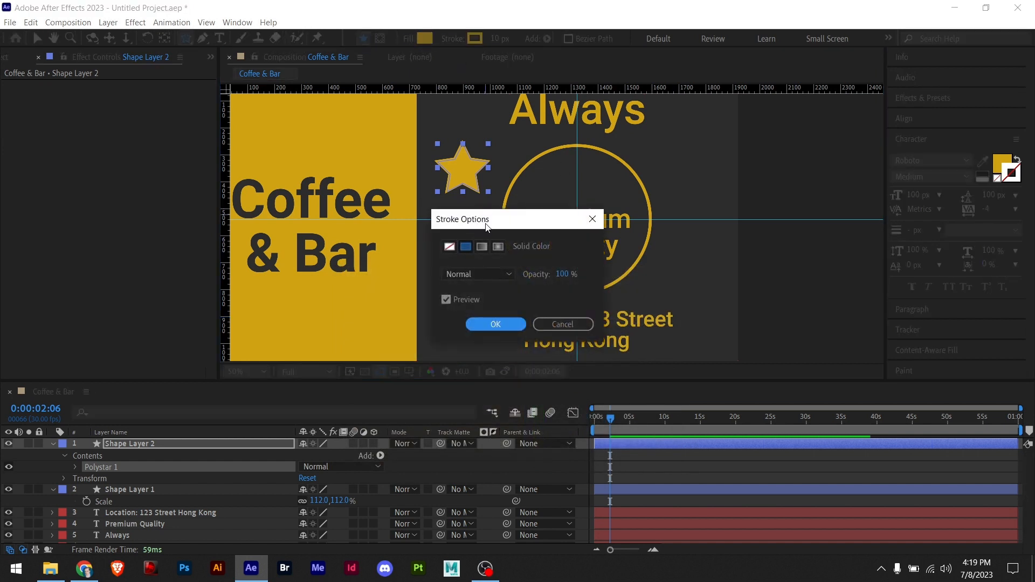
left_click(449, 247)
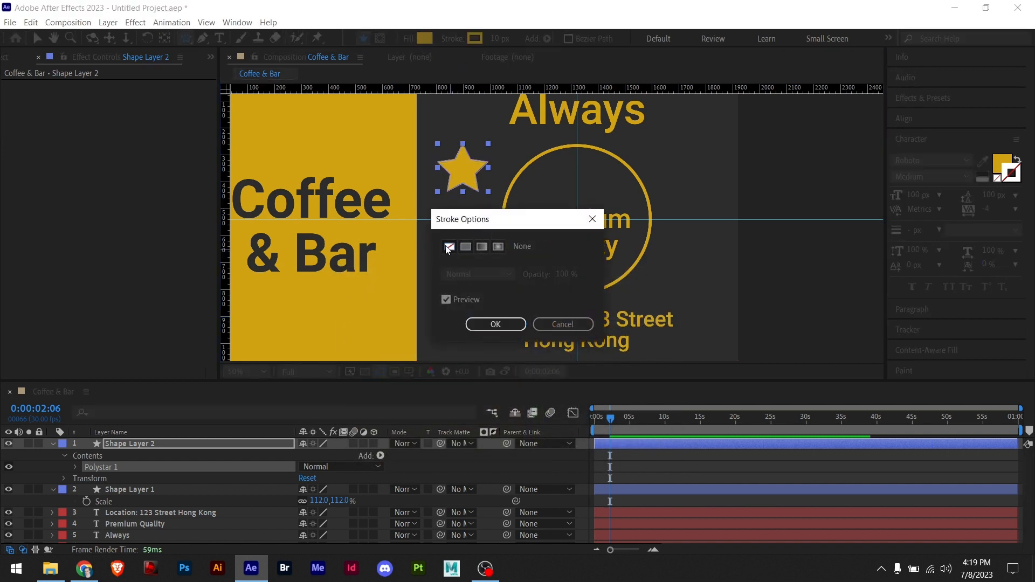
left_click(494, 324)
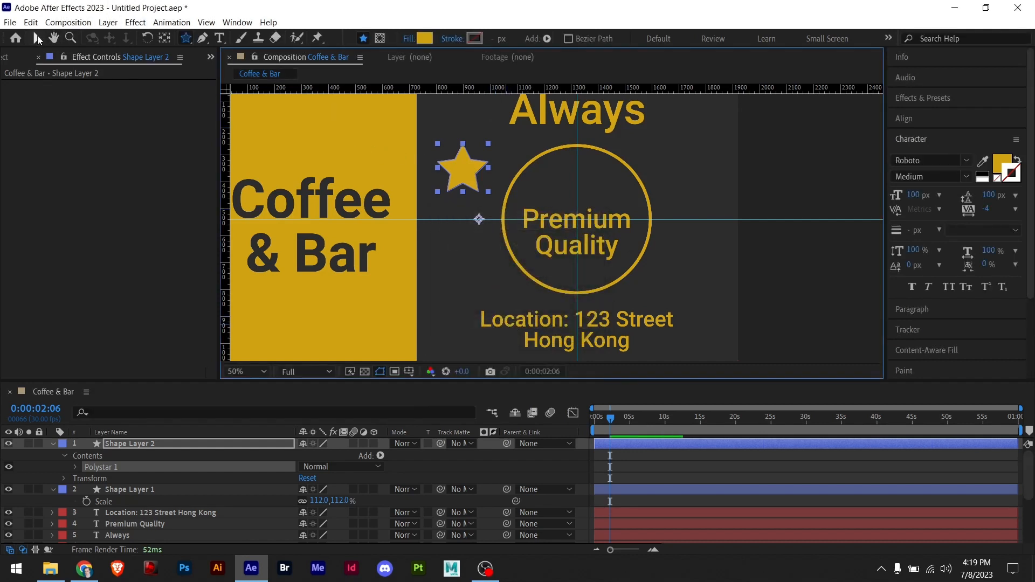
- Center the star's anchor point on the shape and move the star onto the vertical guide inside the circle, above "Premium"
left_click(37, 38)
left_click(471, 168)
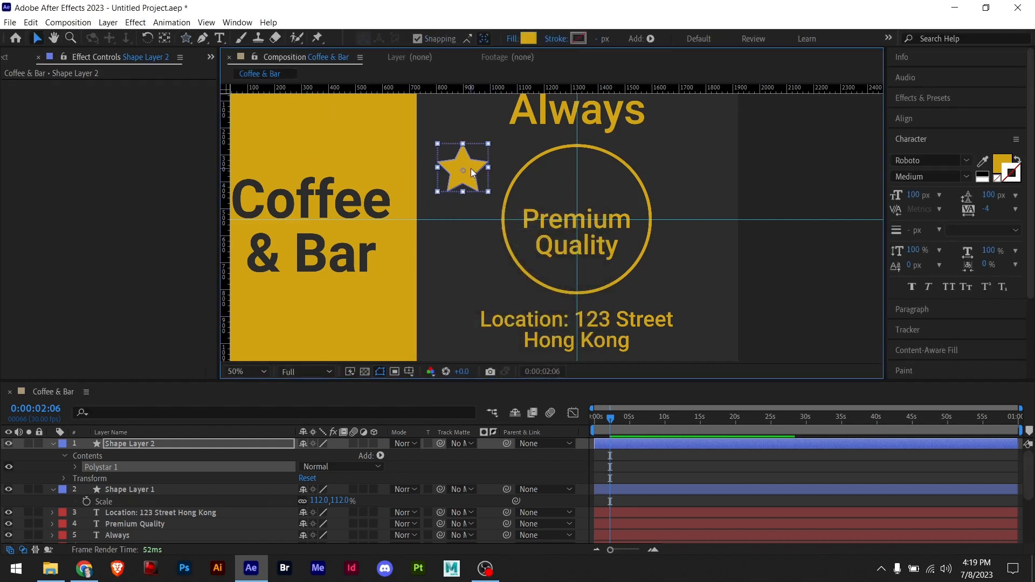
left_click(762, 208)
left_click(461, 168)
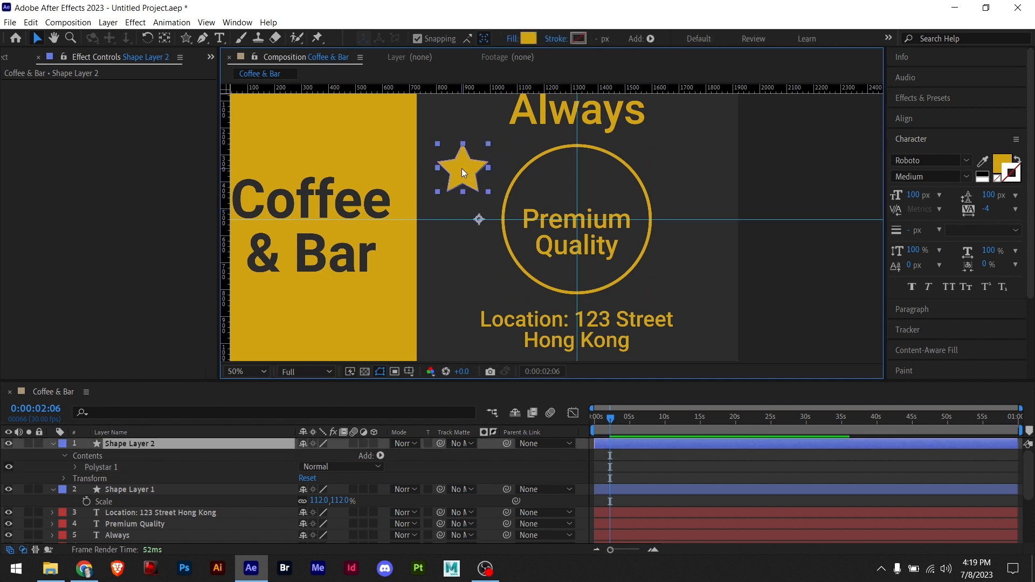
double_click(164, 41)
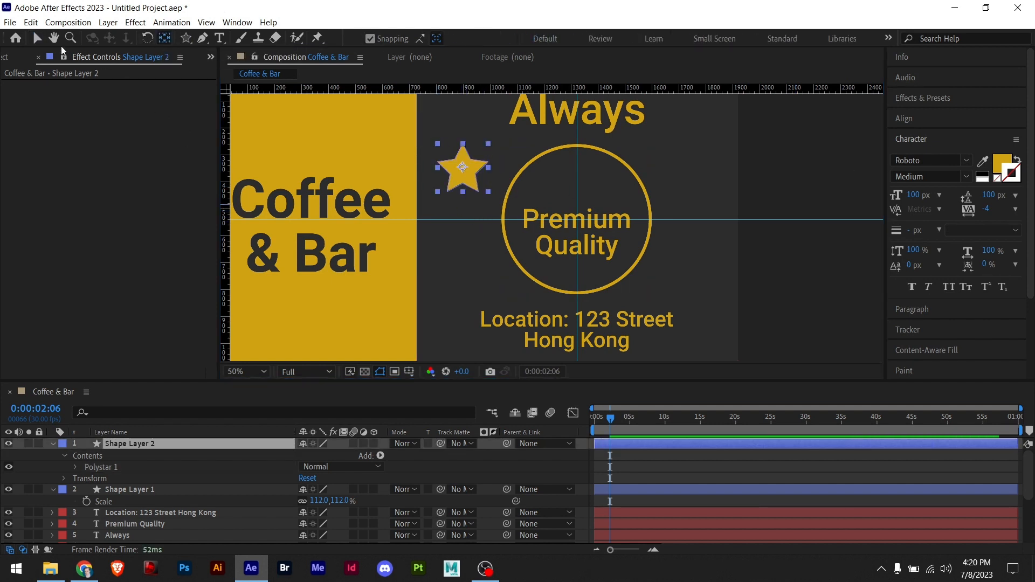
left_click(37, 39)
left_click_drag(463, 183, 565, 189)
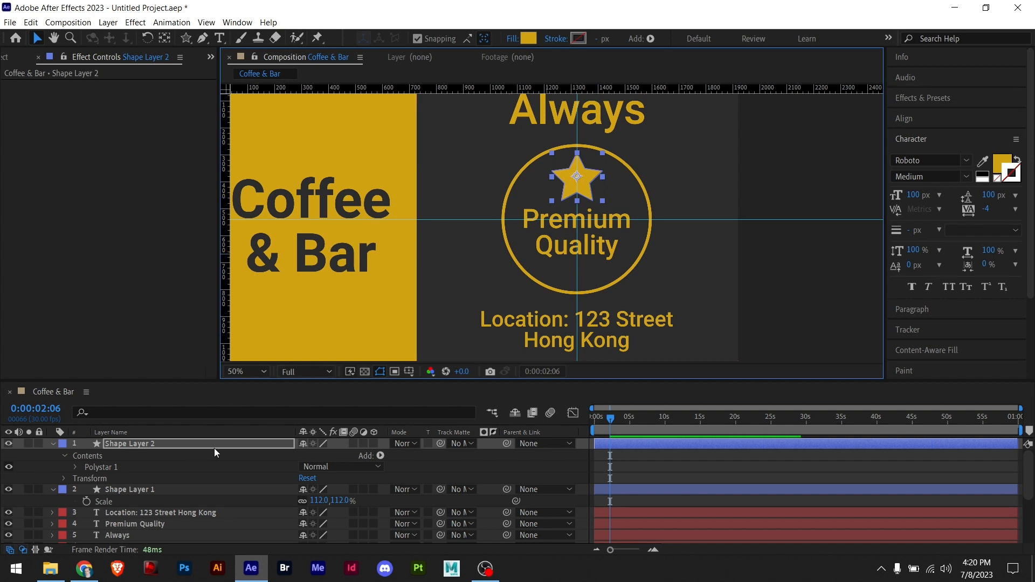
- Duplicate the star inside the circle and shift the copy 50 px to the right of the original
key("ctrl+d")
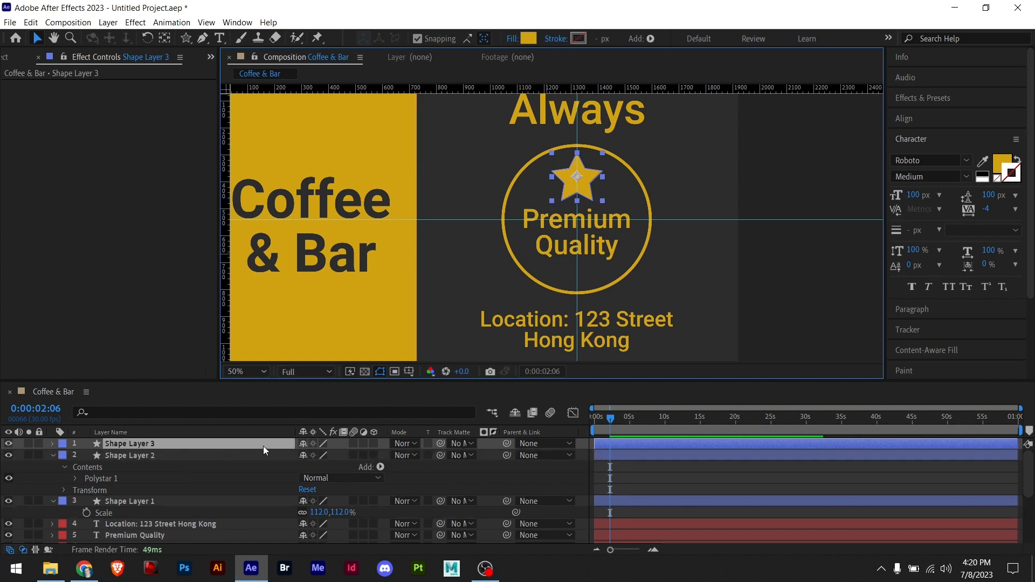
key("shift+Right")
key("shift+Right")
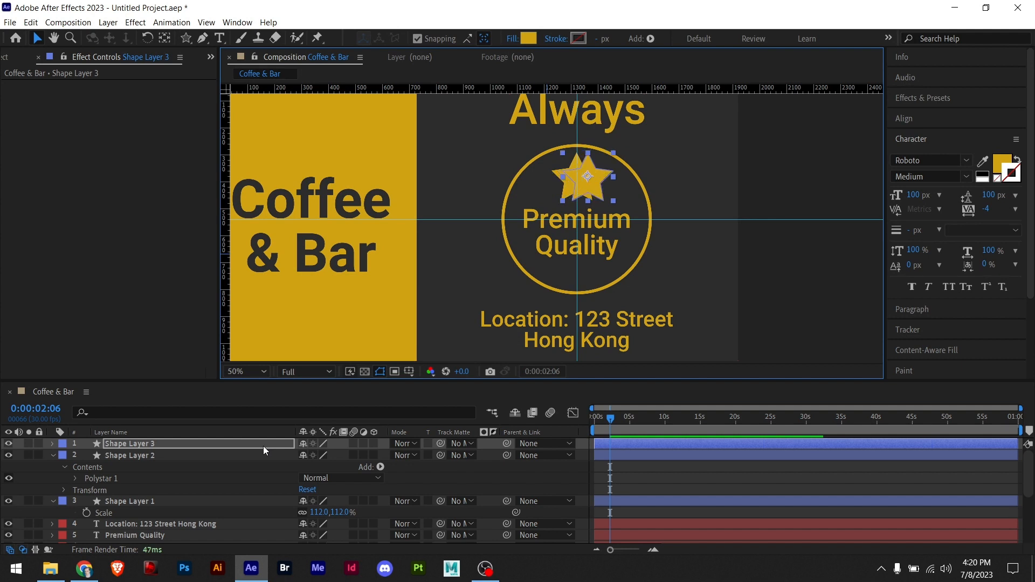
key("shift+Right")
key("shift+Right")
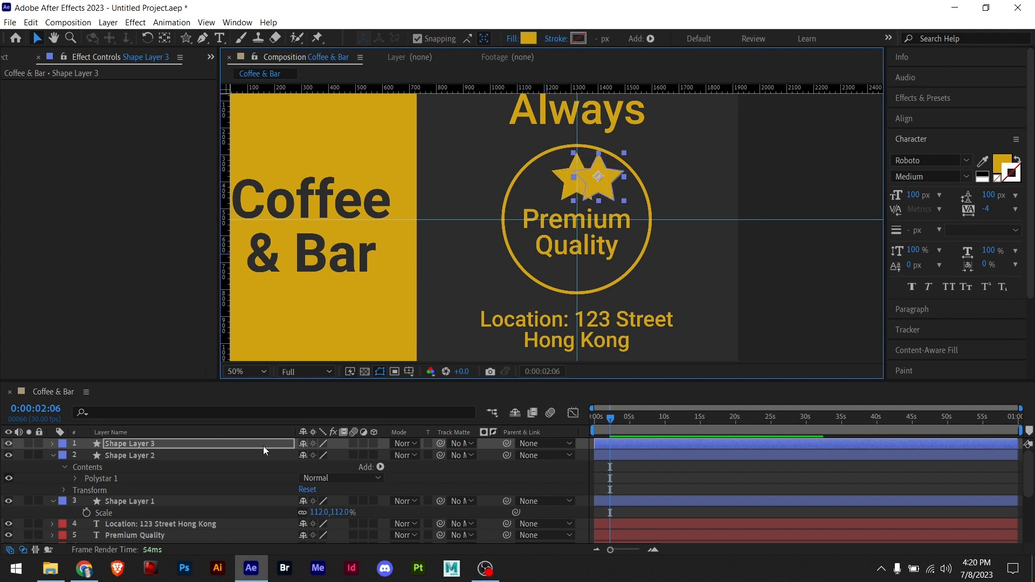
key("shift+Right")
- Set the scale of the duplicated star to 50%
key("s")
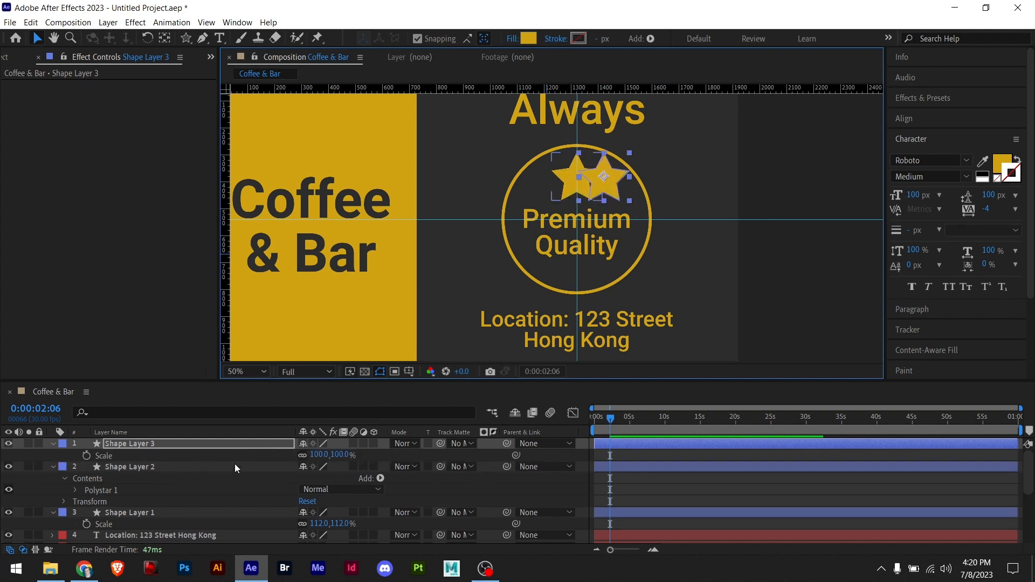
left_click(318, 455)
type("50")
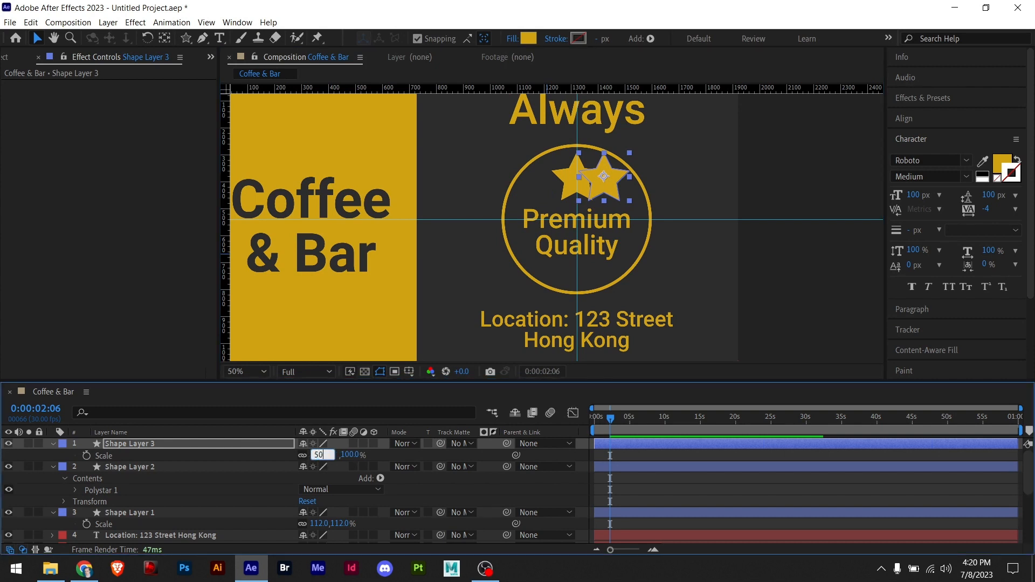
key("Return")
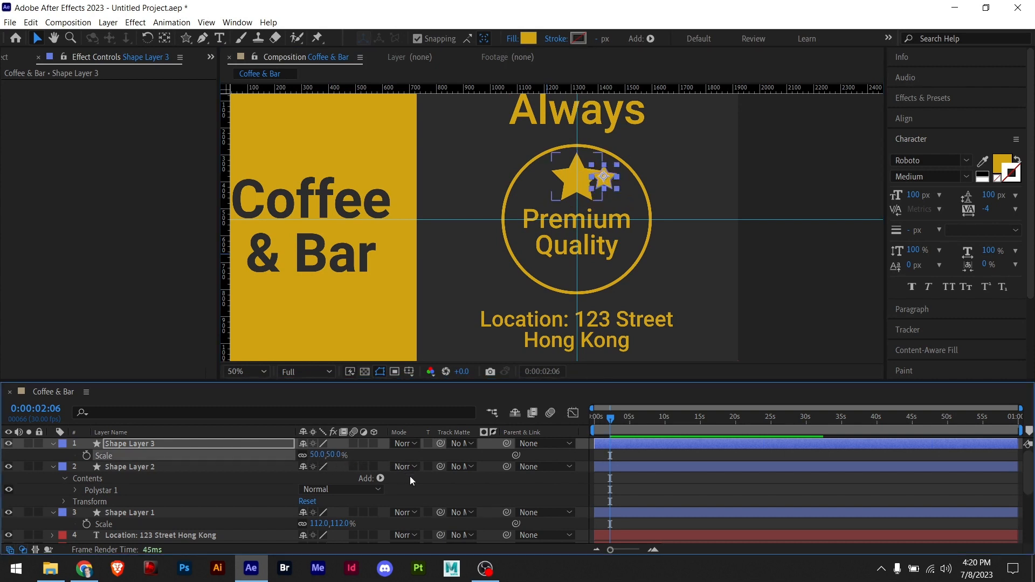
- Nudge the small star right and down so it sits just beside the large star, slightly below its center
left_click(172, 446)
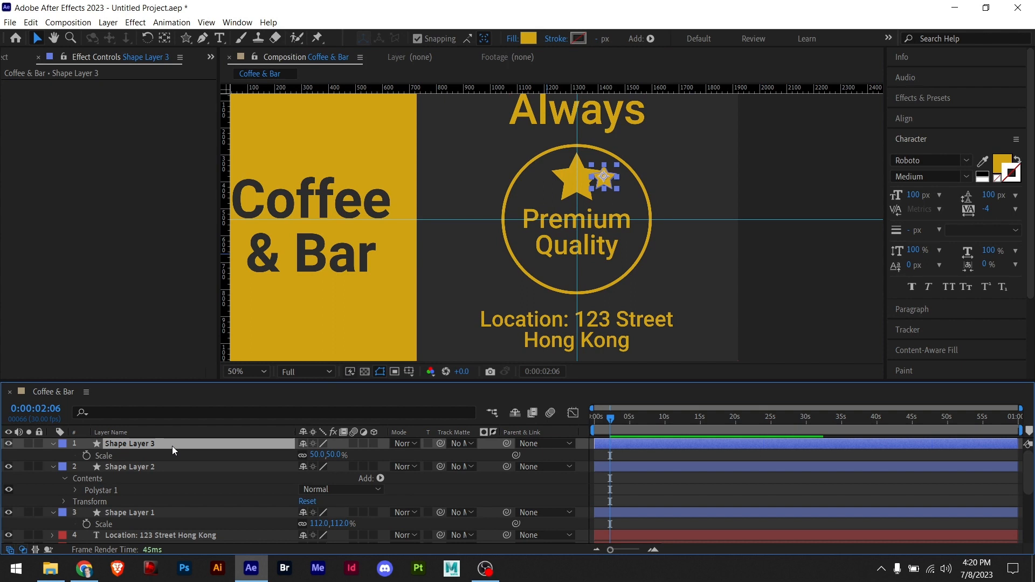
key("Return")
key("shift+Right")
key("shift+Right")
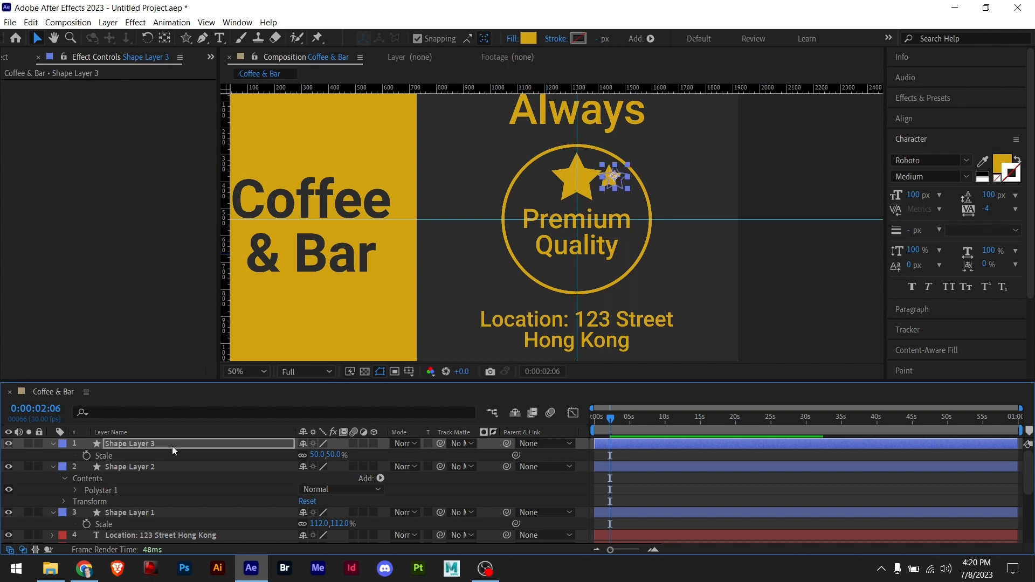
key("shift+Left")
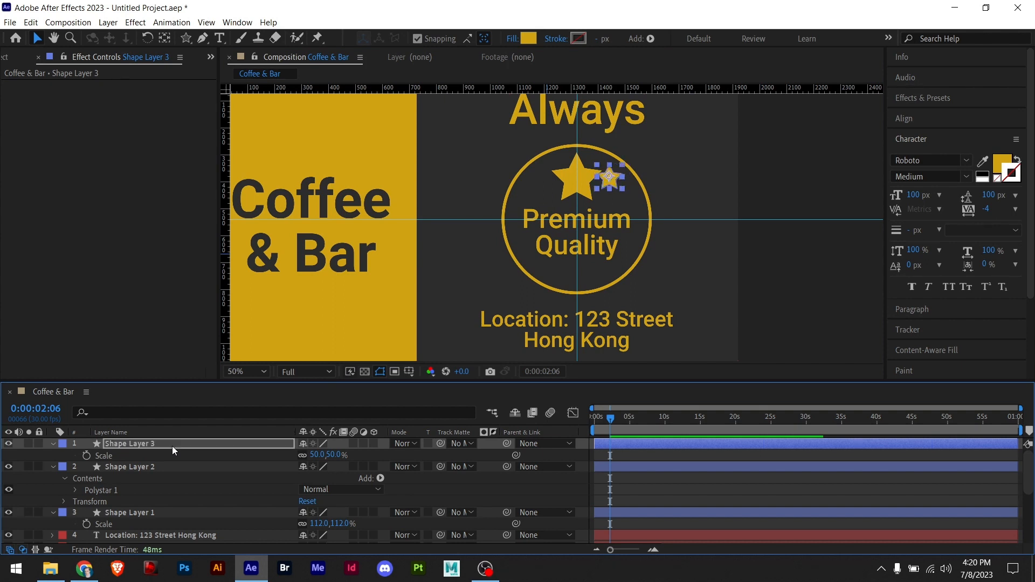
key("shift+Down")
key("shift+Down")
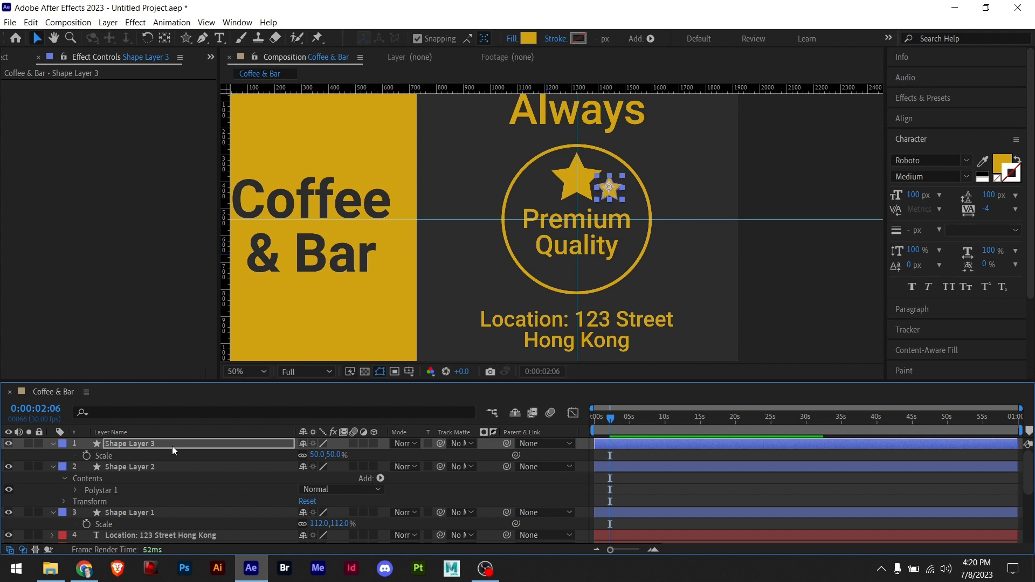
left_click(774, 143)
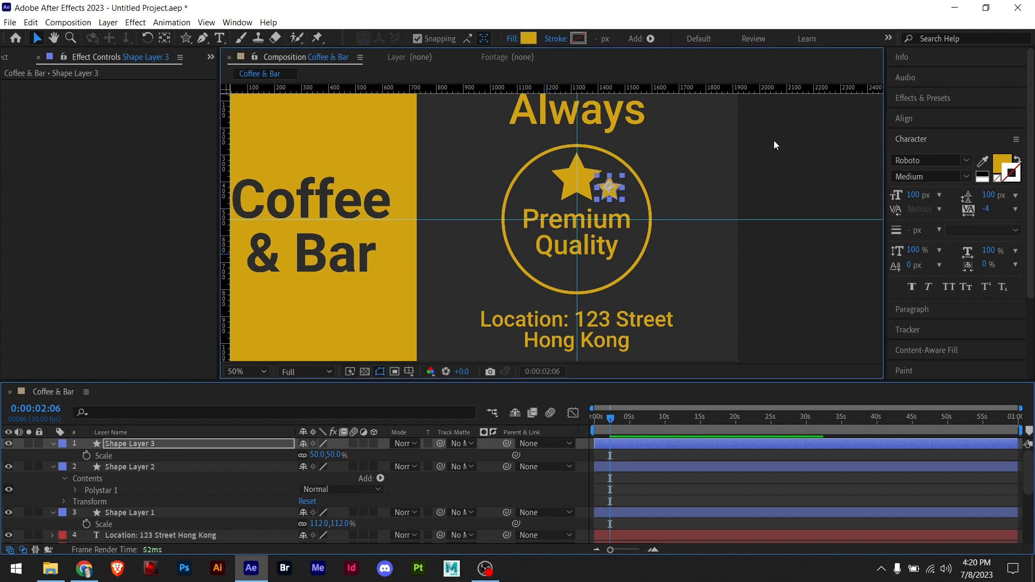
- Duplicate the large center star and shift the copy to the left of the original
left_click(567, 186)
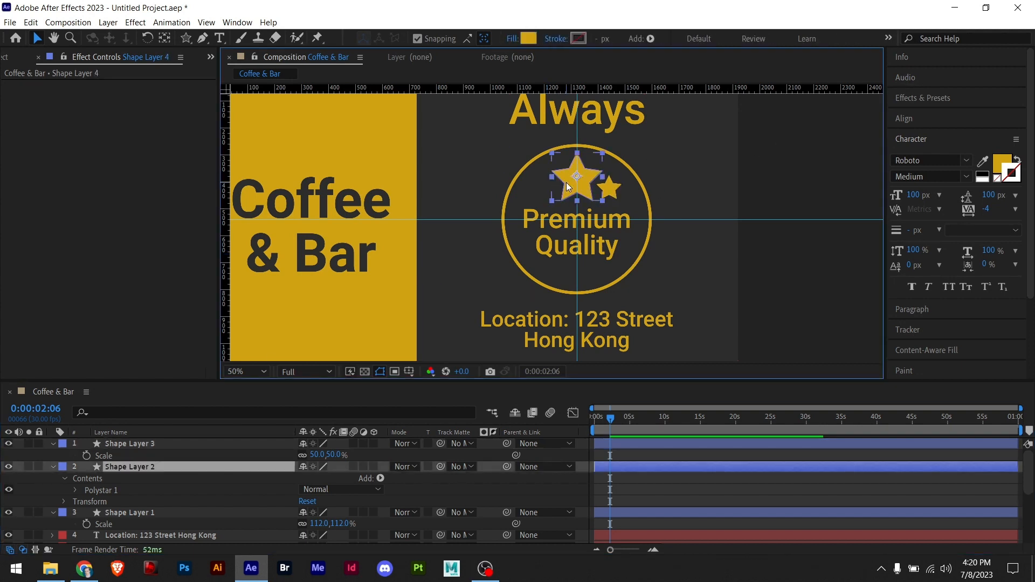
key("ctrl+d")
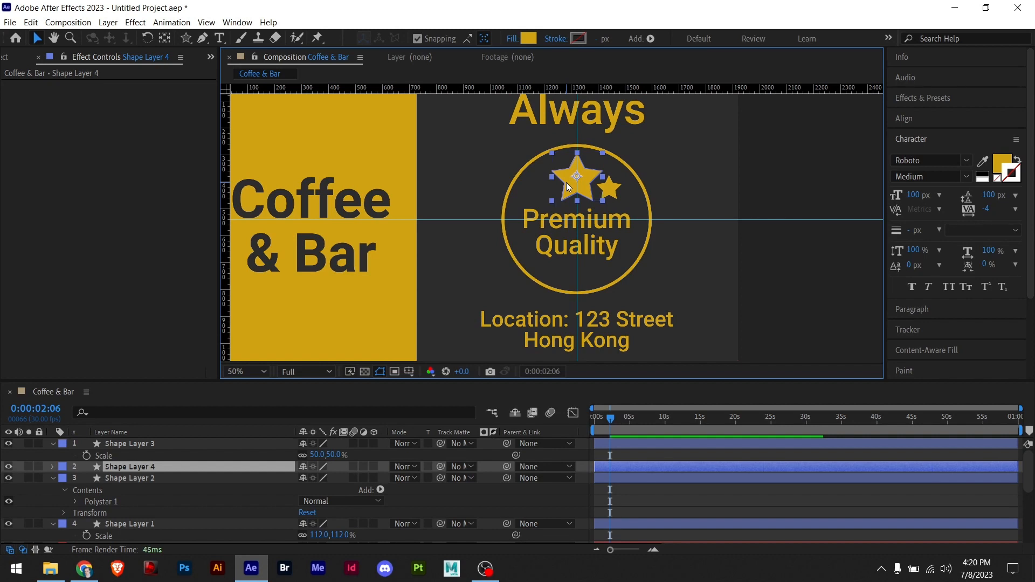
key("shift+Left")
key("shift+Left")
key("shift+Left")
key("shift+Left")
key("shift+Left")
key("shift+Left")
key("shift+Left")
key("shift+Left")
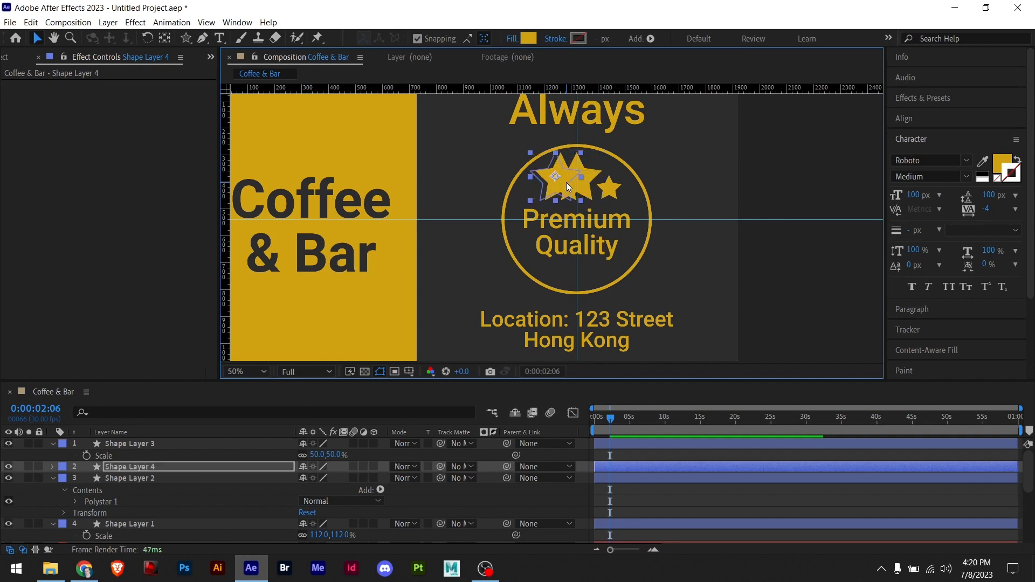
- Set the scale of the new left-hand star copy to 50%
key("s")
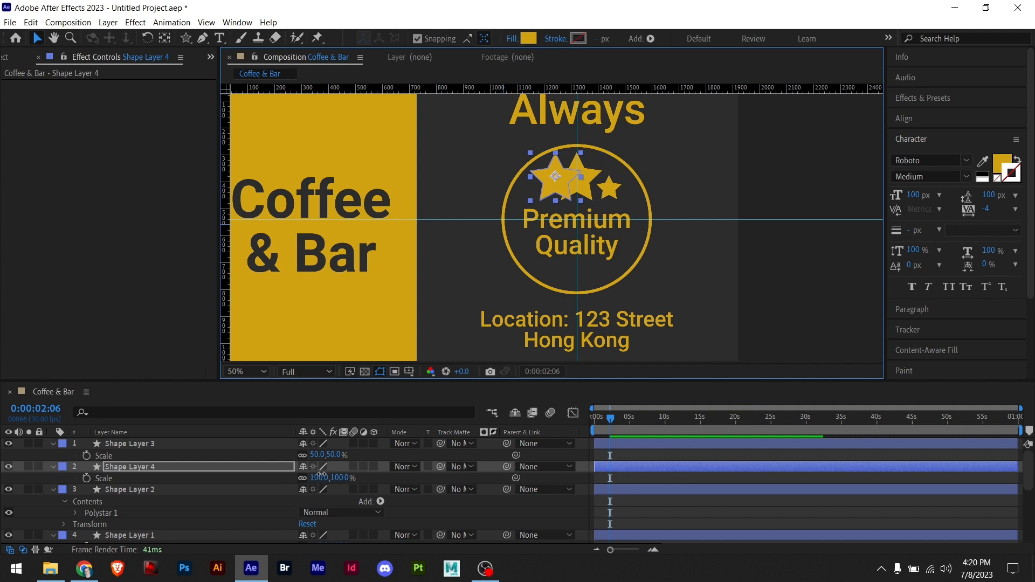
left_click(322, 477)
type("50")
key("Return")
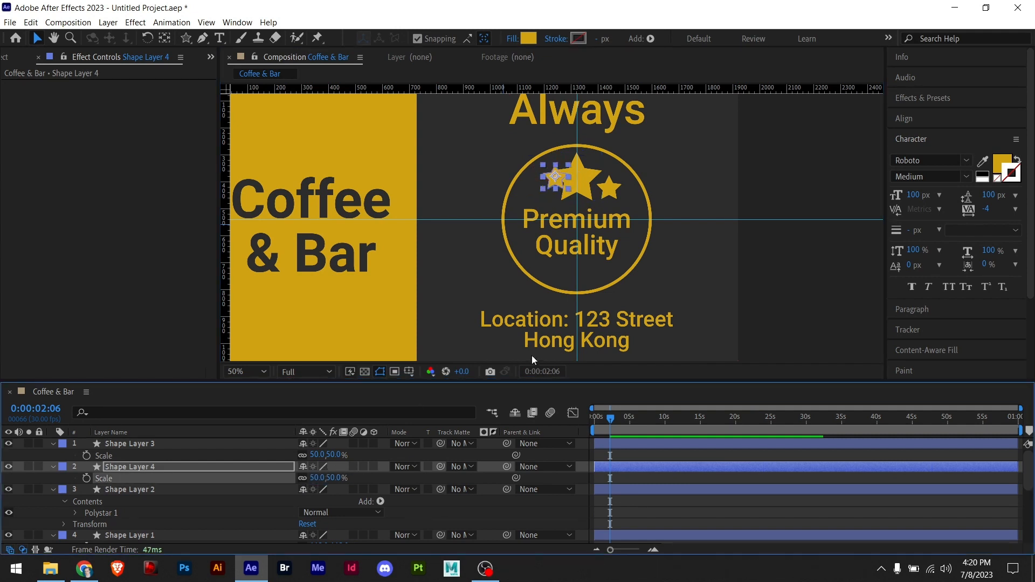
- Nudge the left small star left and down to mirror the small star on the other side of the large one
key("shift+Left")
key("shift+Left")
key("shift+Left")
key("shift+Left")
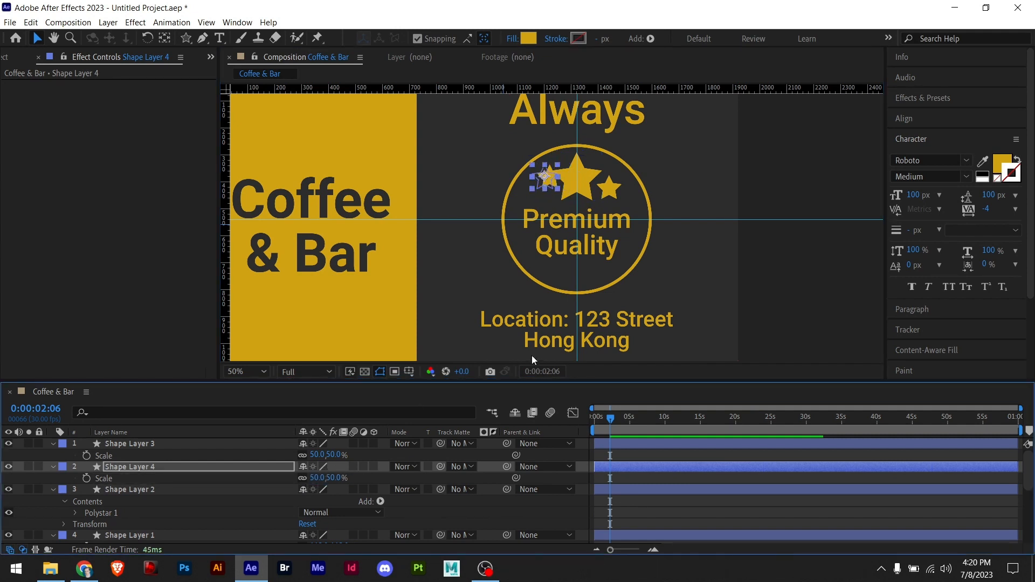
key("shift+Down")
key("shift+Down")
key("shift+Down")
key("shift+Down")
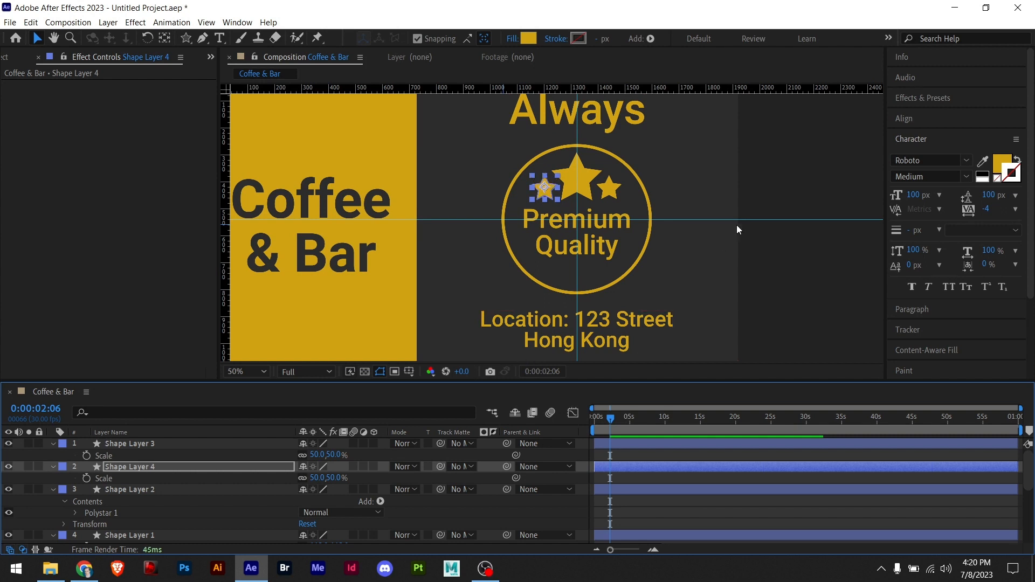
left_click(761, 161)
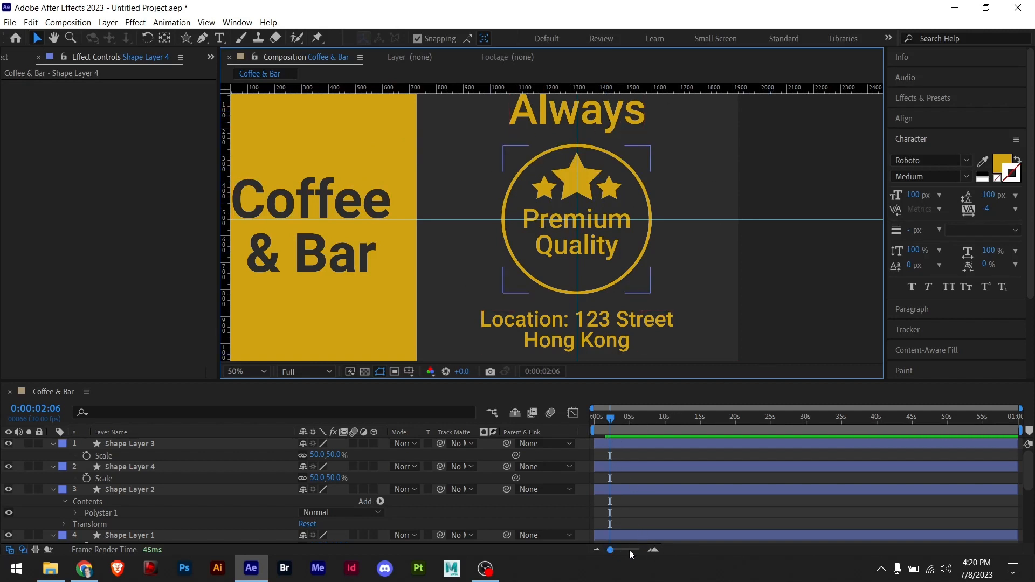
- Add an Opacity keyframe to the "Always" text layer at 0:00:02:06, aligned with the title's final rotation keyframes
mouse_move(607, 420)
left_mouse_down()
mouse_move(589, 420)
mouse_move(610, 425)
left_mouse_up()
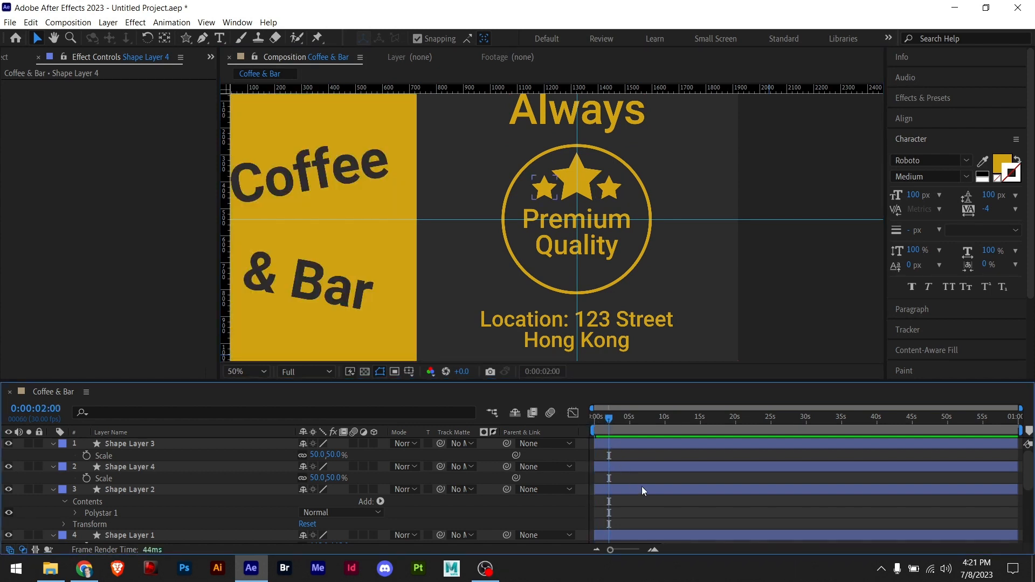
scroll(641, 486, "down", 8)
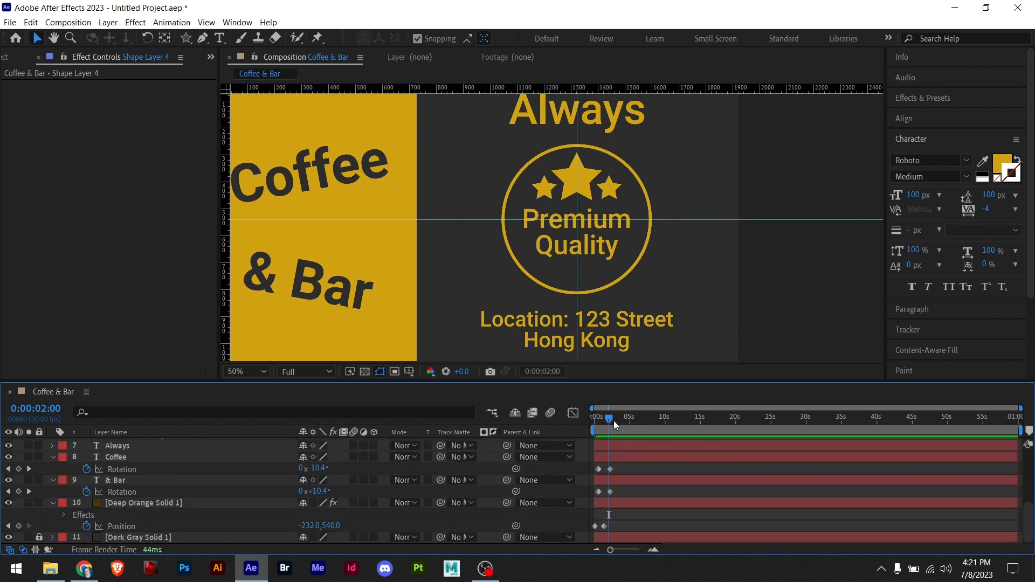
key("k")
scroll(588, 205, "down", 2)
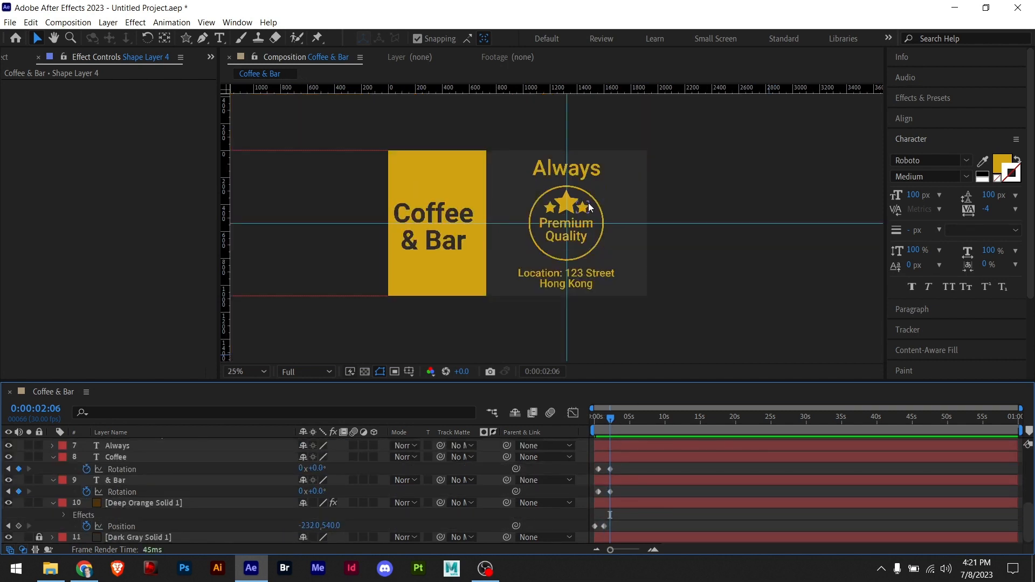
left_click(583, 169)
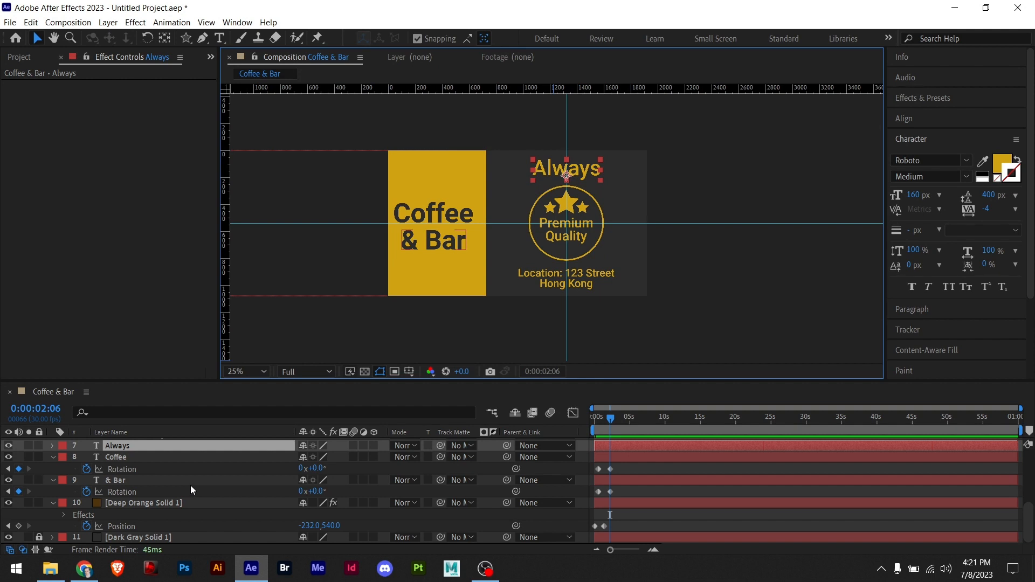
key("t")
left_click(86, 458)
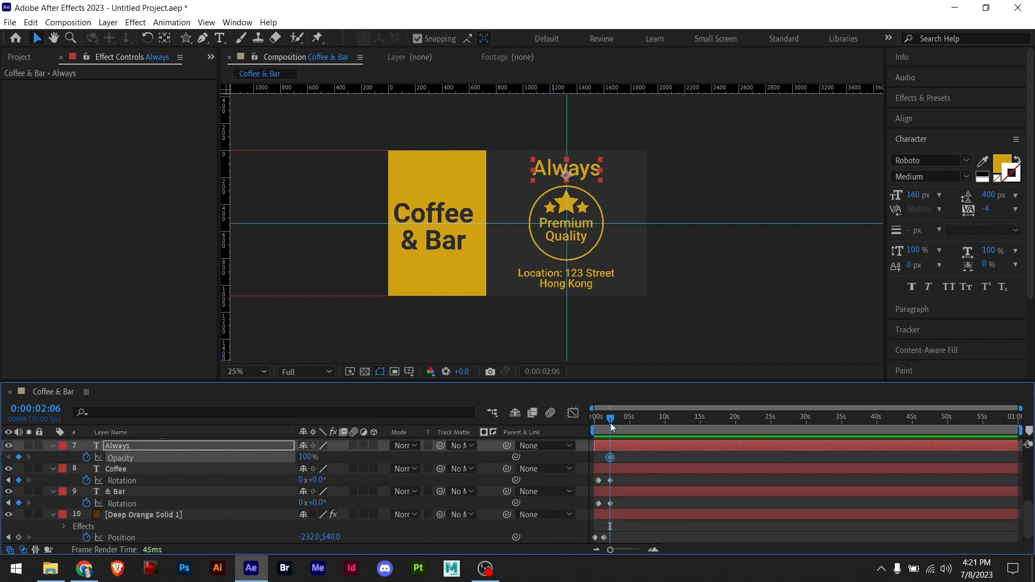
- Fade in "Always" by adding a 100% Opacity keyframe at 0:00:03:13 and setting the one at 0:00:02:06 to 0%
left_click_drag(613, 421, 618, 422)
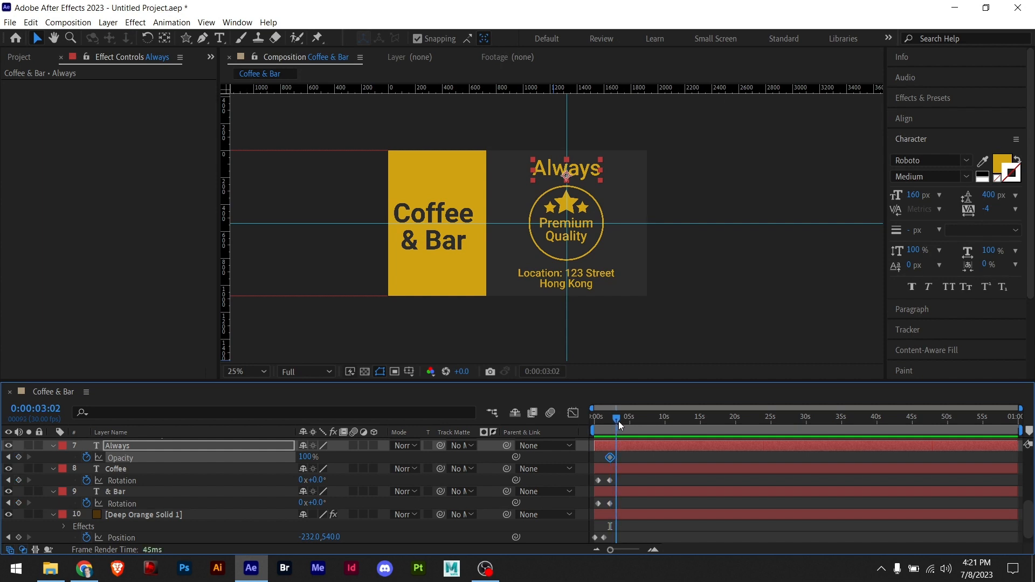
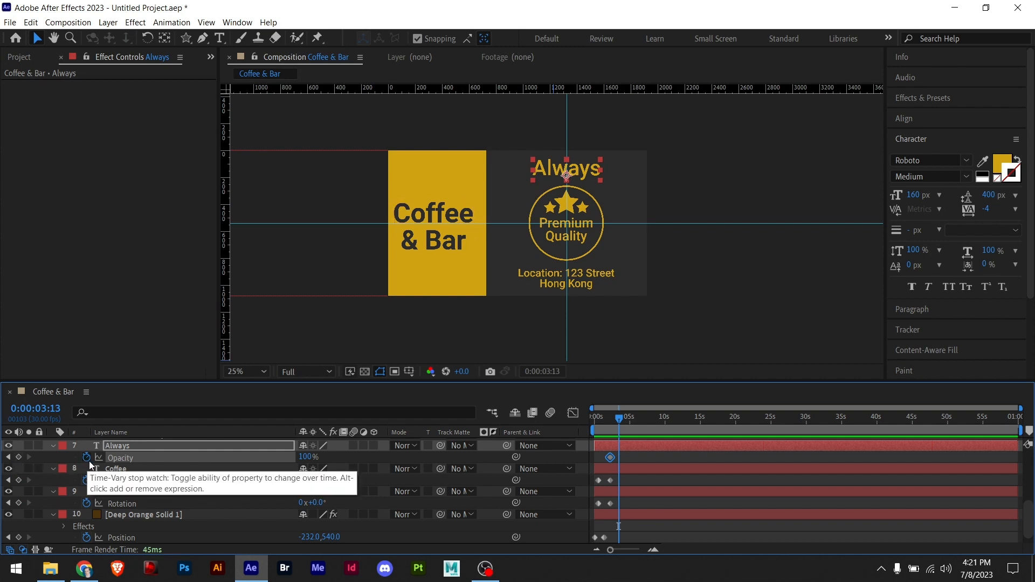
left_click(18, 457)
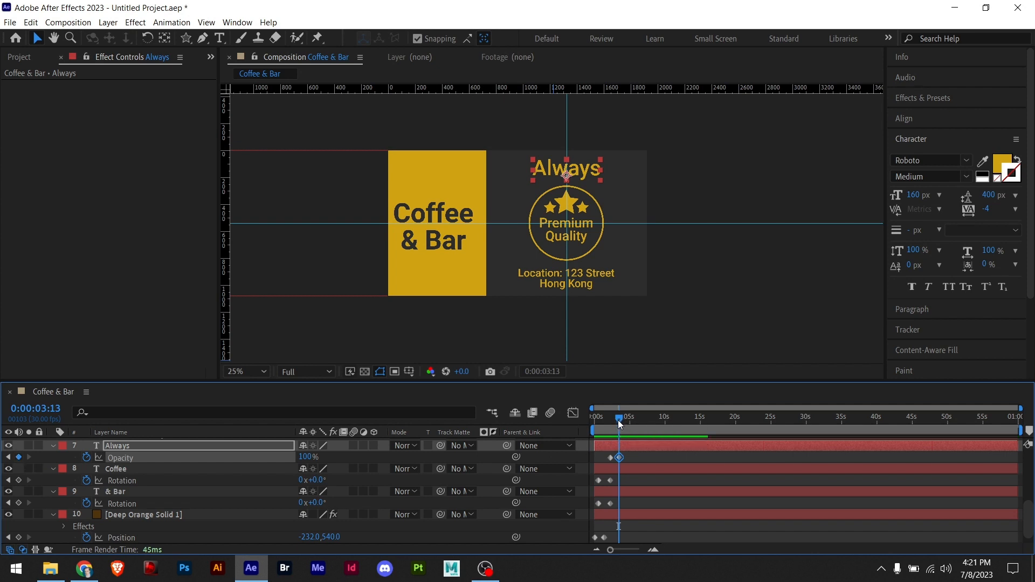
left_click_drag(614, 421, 610, 422)
left_click_drag(304, 459, 132, 474)
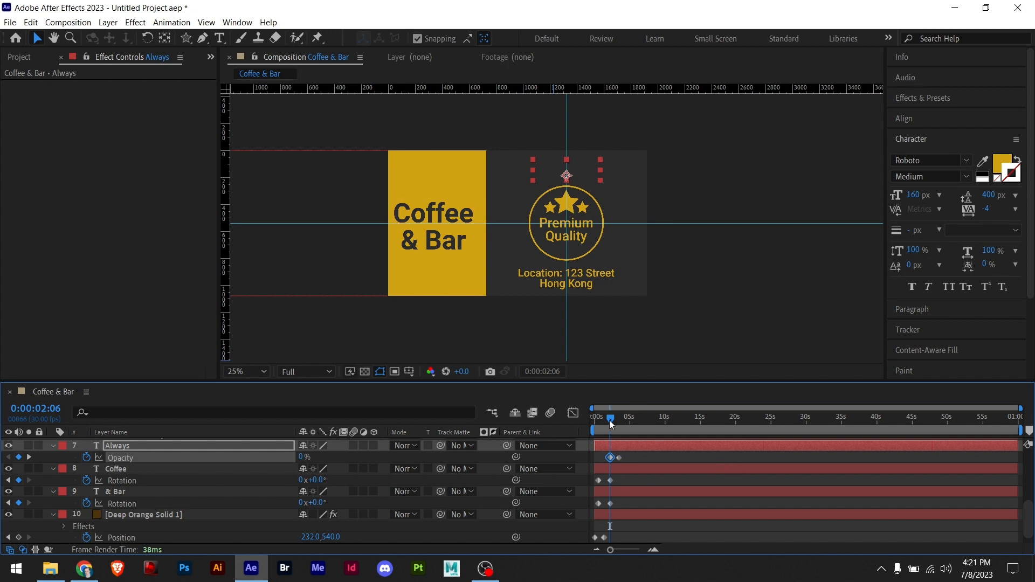
left_click_drag(607, 419, 618, 424)
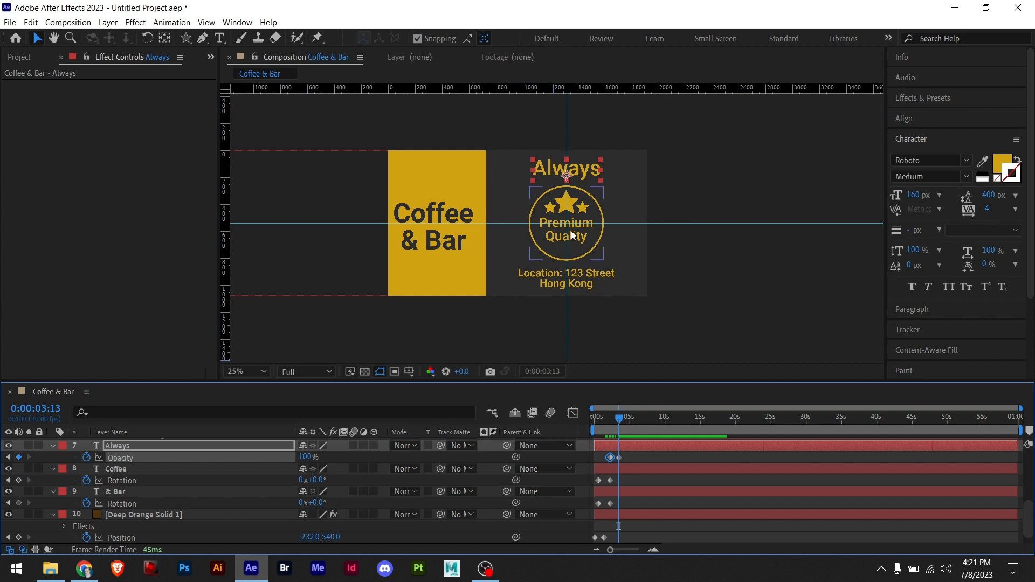
- Rename the large centre star's shape layer "Star Big"
left_click(572, 199)
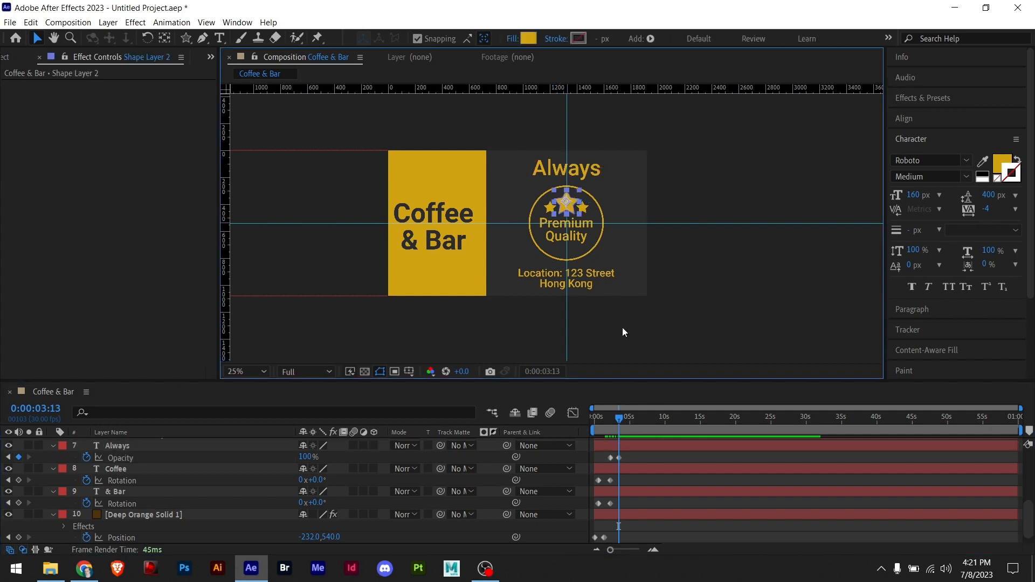
left_click_drag(617, 419, 612, 421)
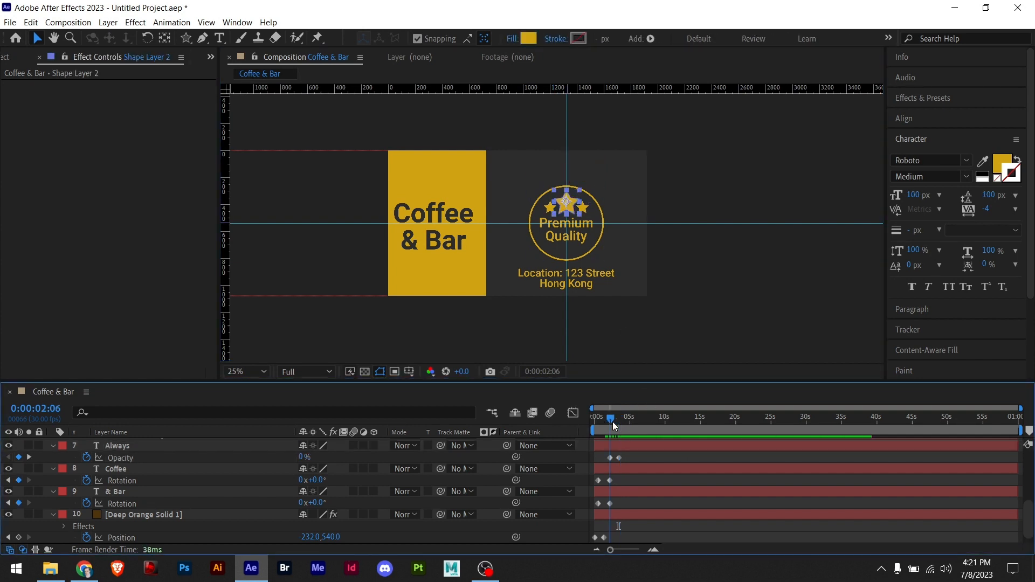
left_click(618, 418)
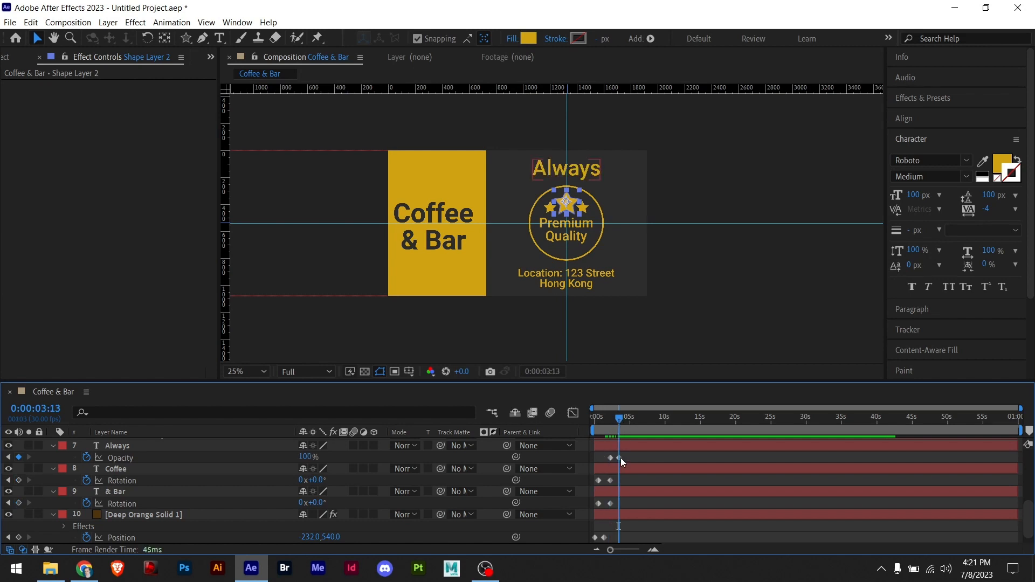
key("period")
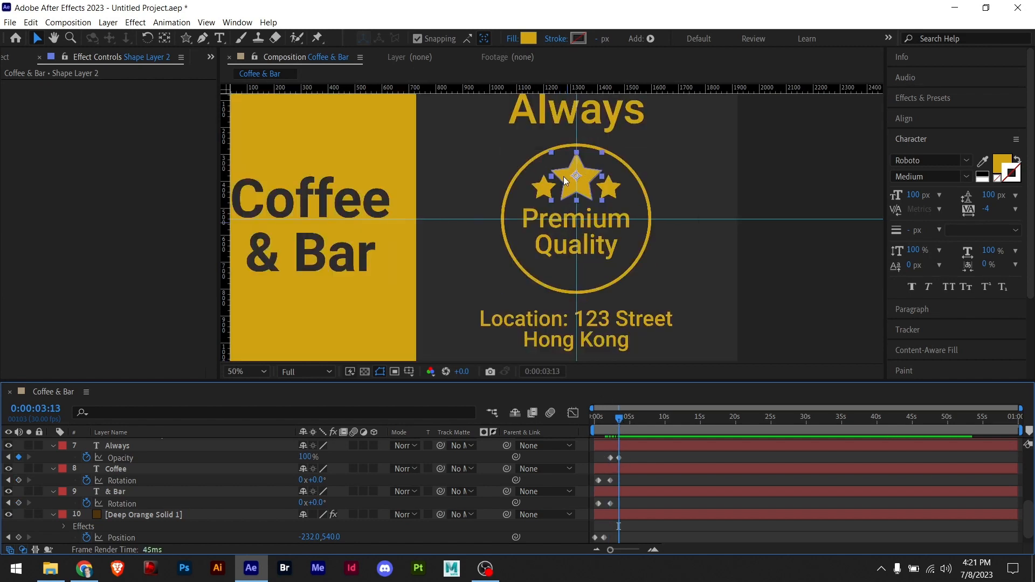
scroll(127, 505, "up", 5)
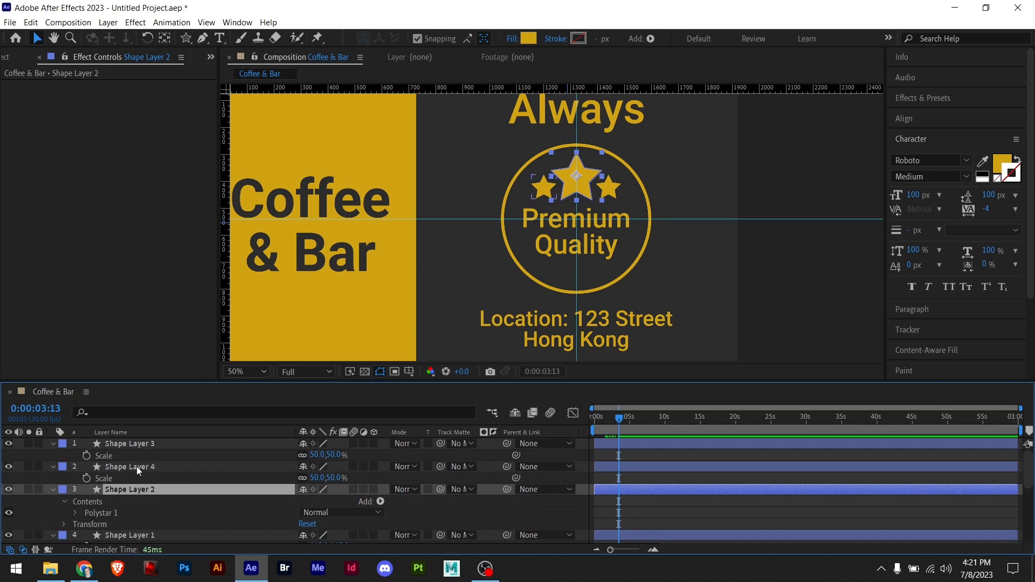
left_click(137, 467)
left_click(137, 490)
key("Return")
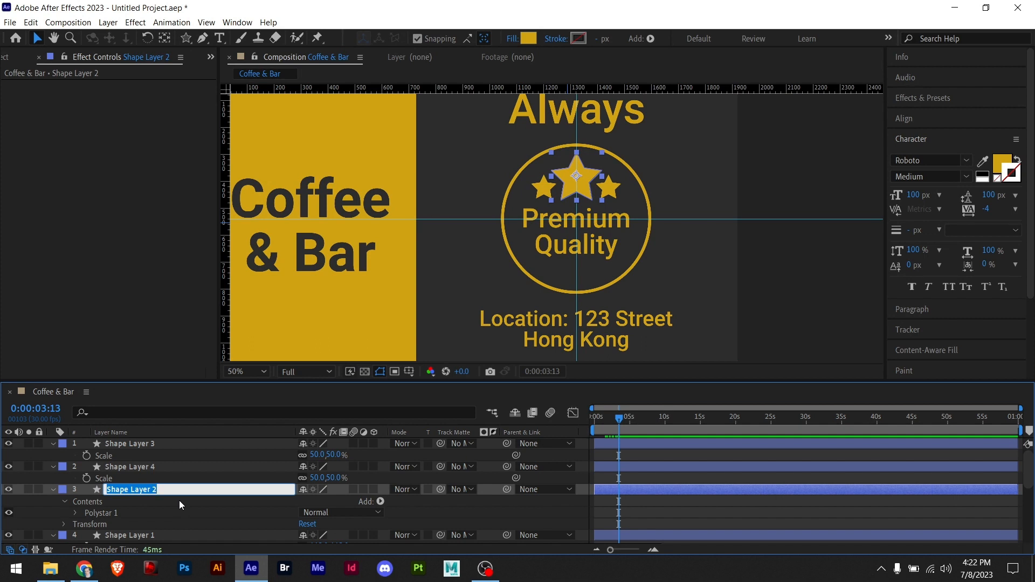
type("Star")
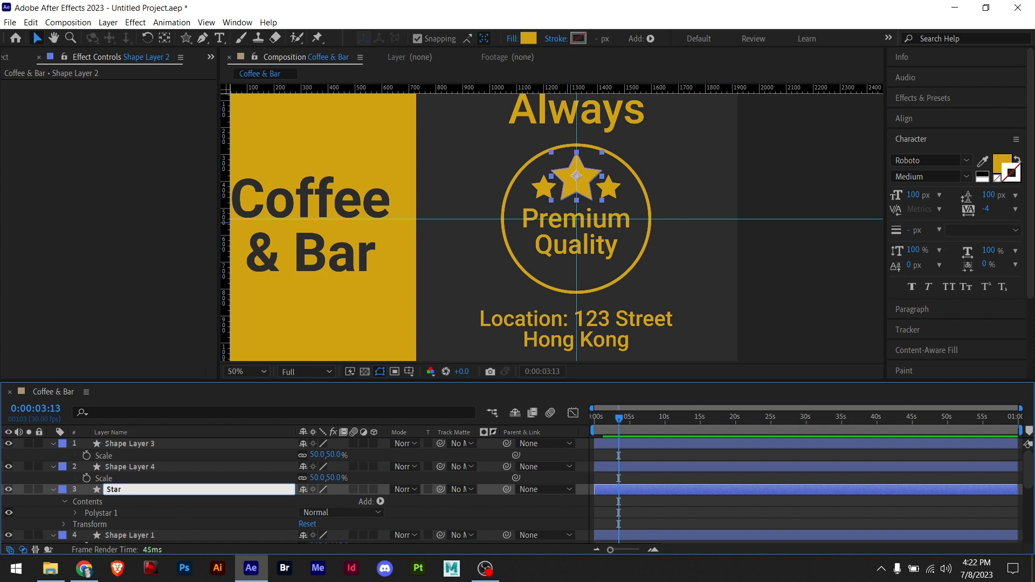
type(" Big")
- Rename the left small star's layer "Star left" and the right small star's layer "Star right"
left_click(152, 465)
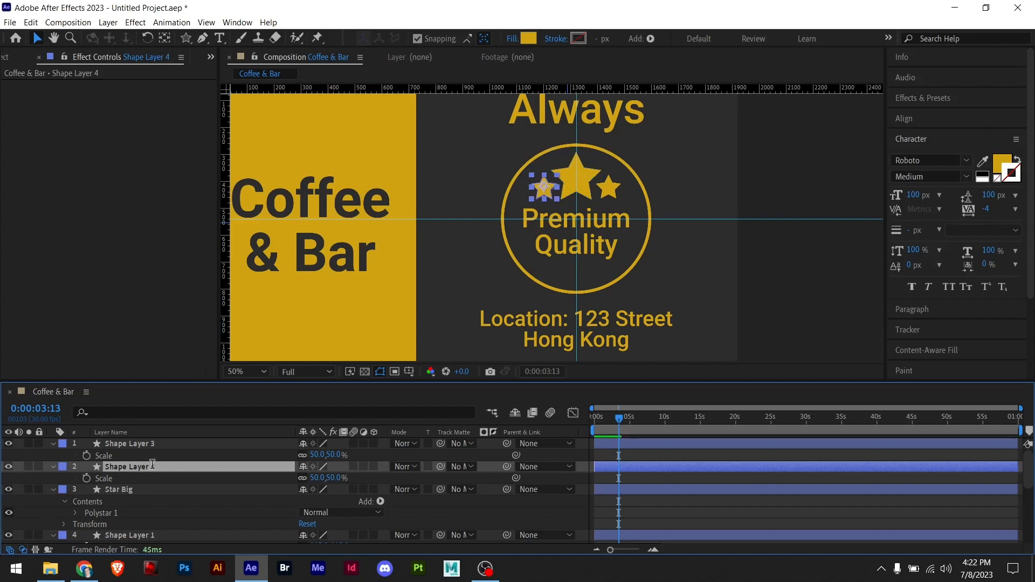
key("Return")
type("Star")
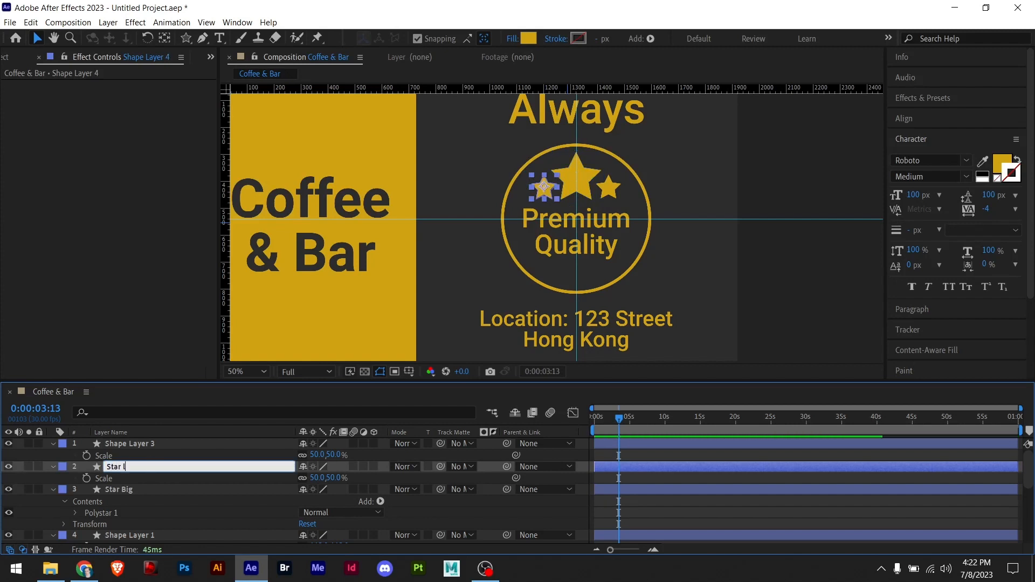
type(" left")
left_click(123, 444)
key("Return")
type("Star")
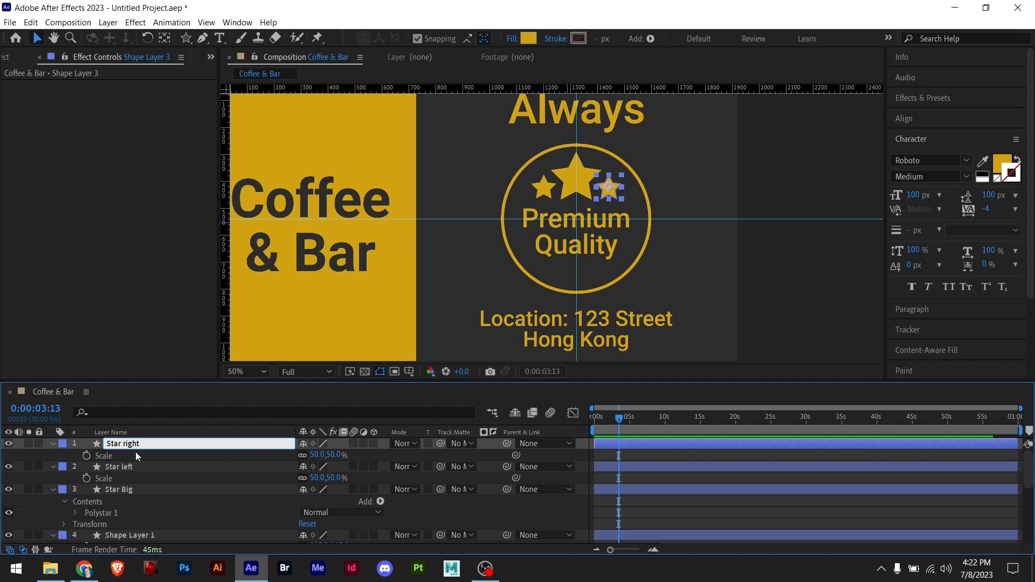
type(" right")
- Add Rotation keyframes to the Star Big, Star left and Star right layers at 0:00:03:13
left_click(120, 491)
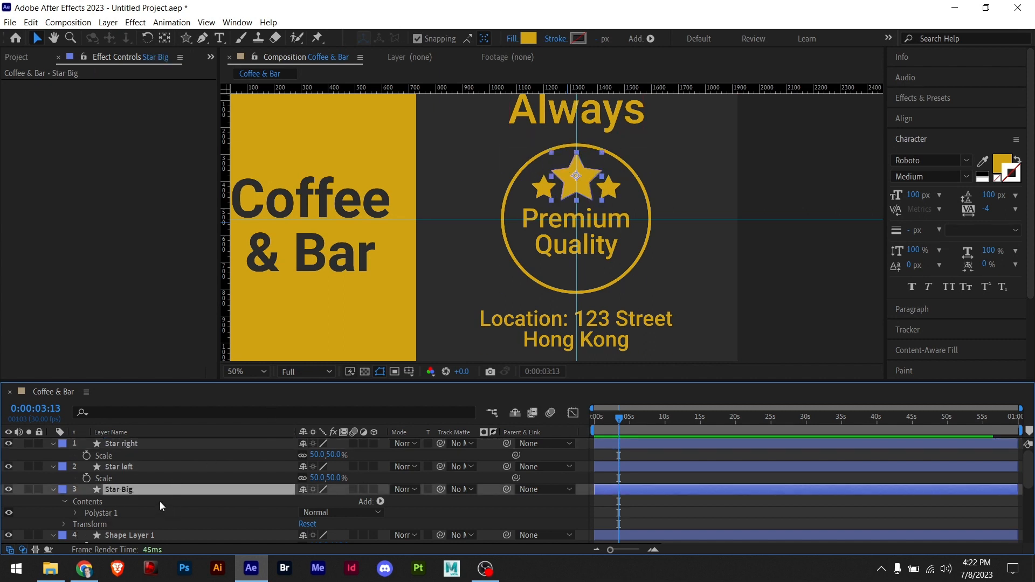
key("r")
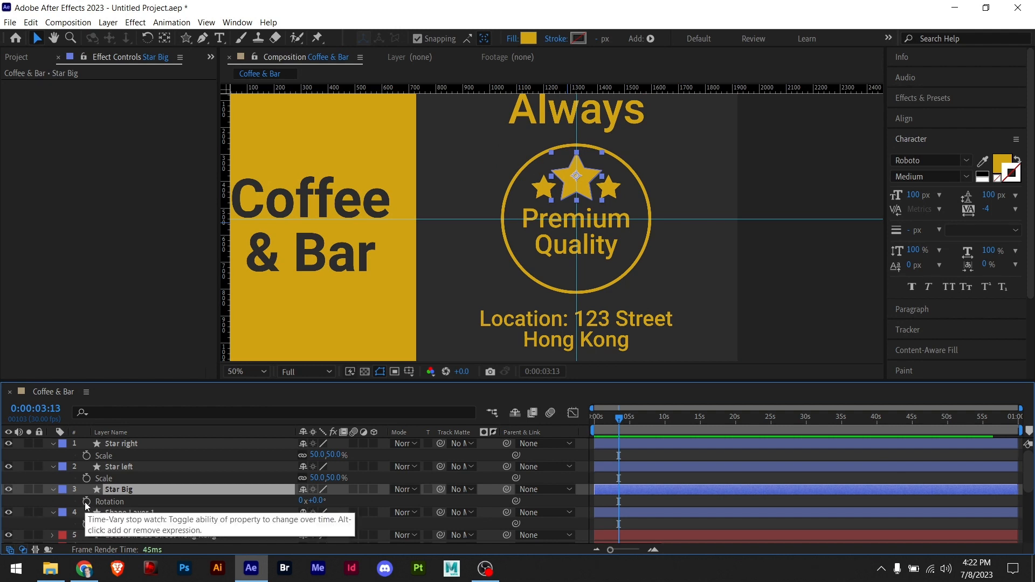
left_click(134, 447, "shift")
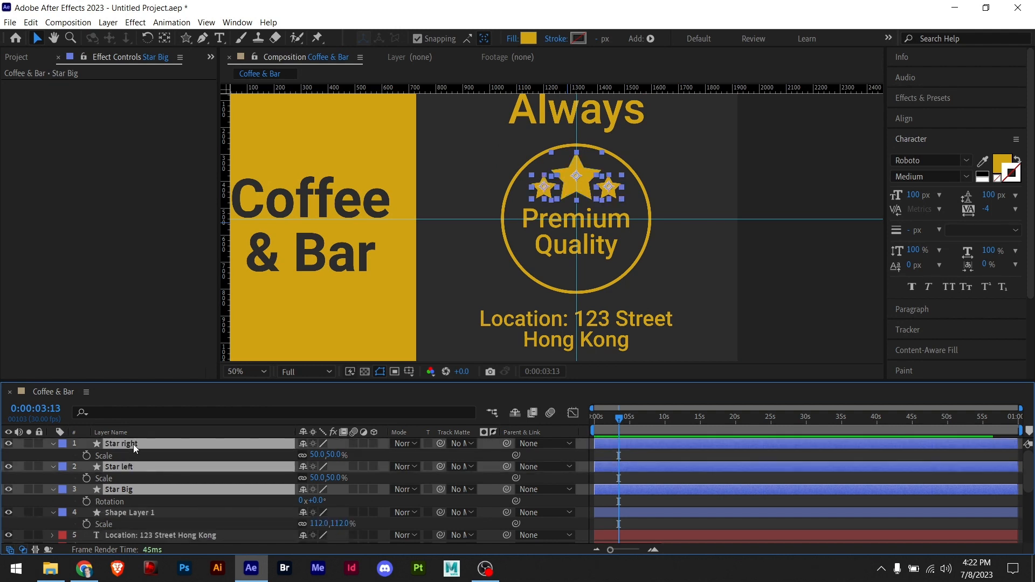
key("r")
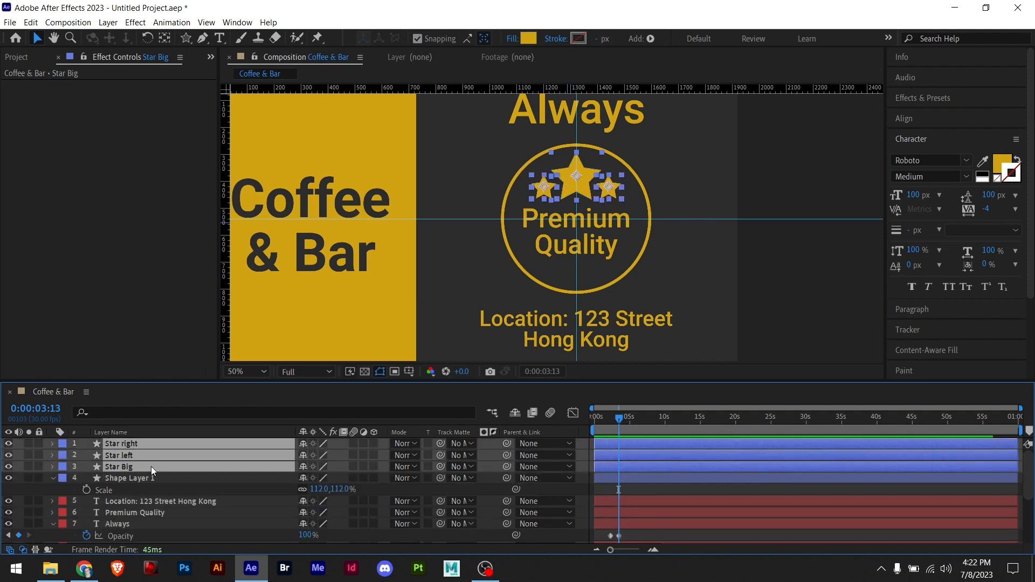
left_click(87, 456)
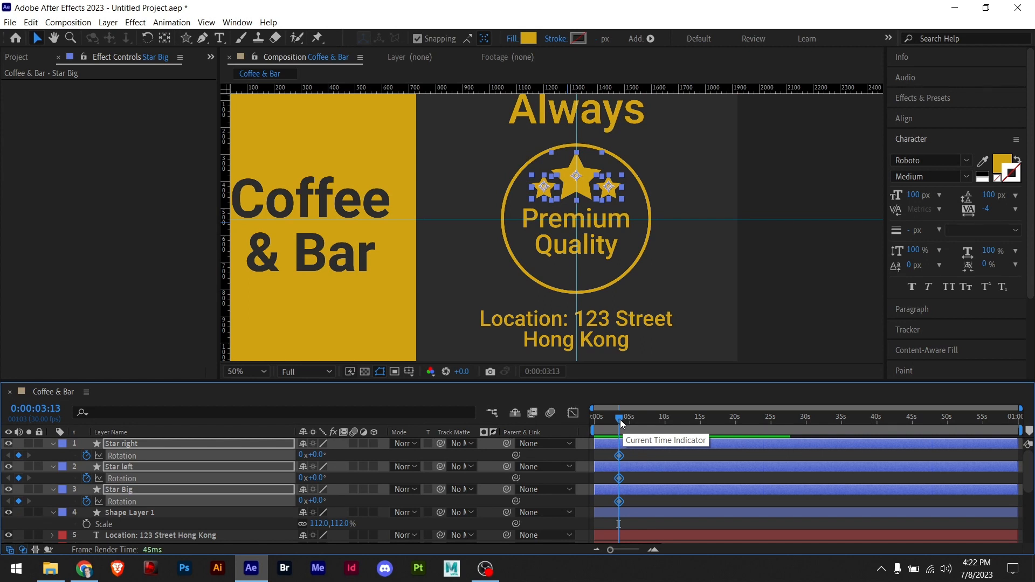
- Try a one-turn Rotation keyframe on all three stars at 0:00:04:26, preview the spin, and undo it
left_click_drag(620, 419, 632, 424)
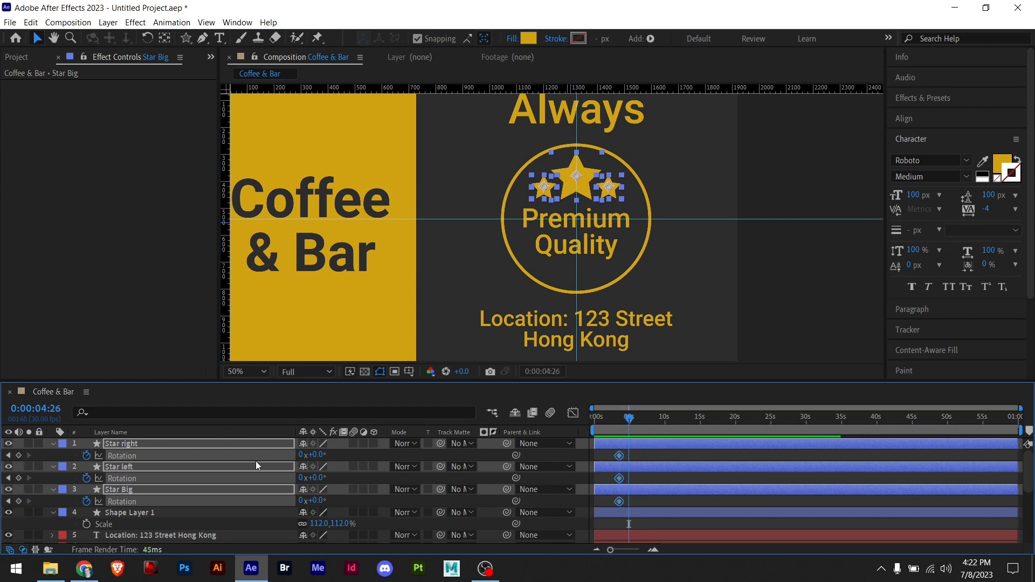
left_click(302, 455)
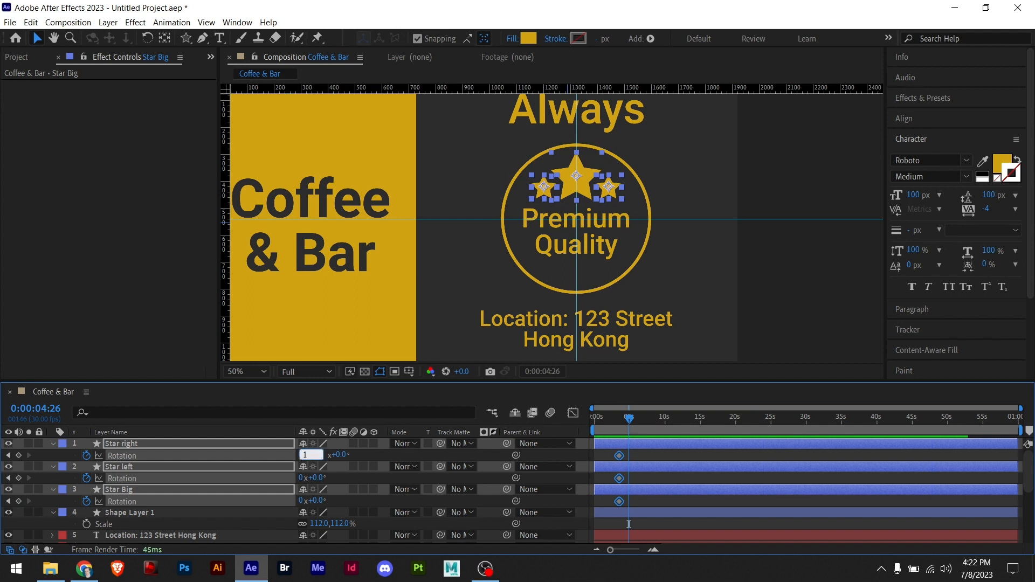
type("1")
key("Return")
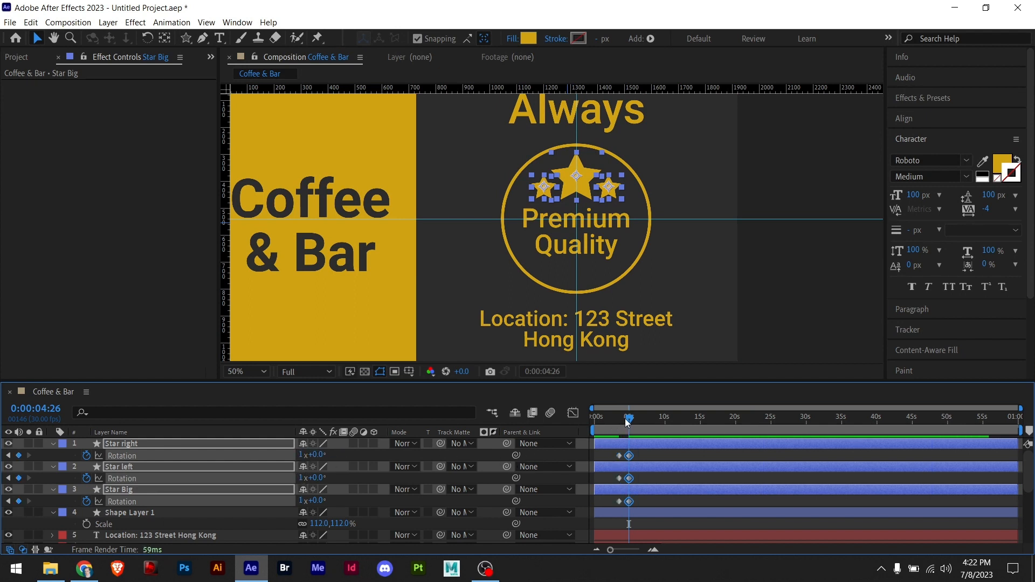
left_click_drag(628, 421, 614, 424)
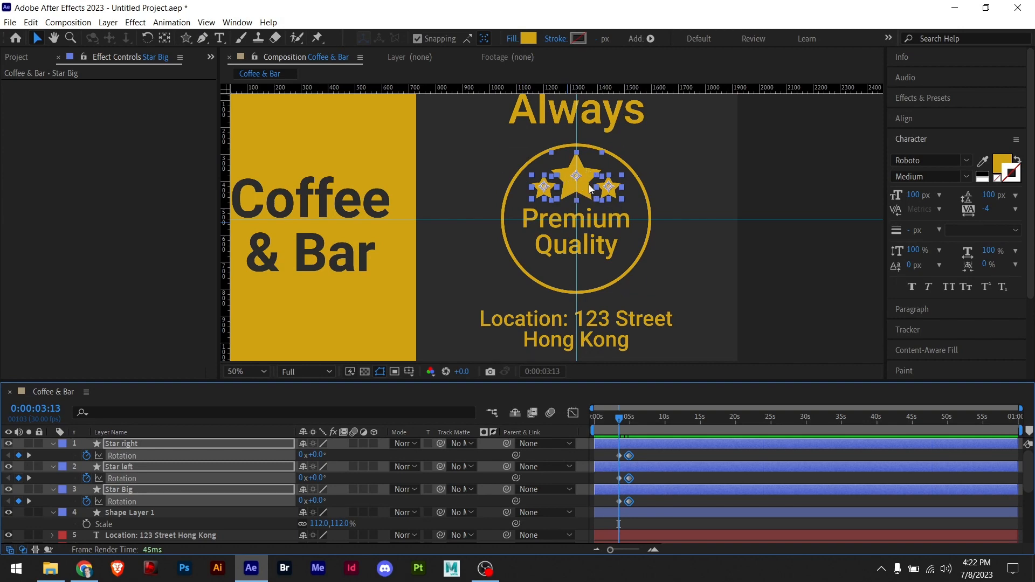
key("ctrl+z")
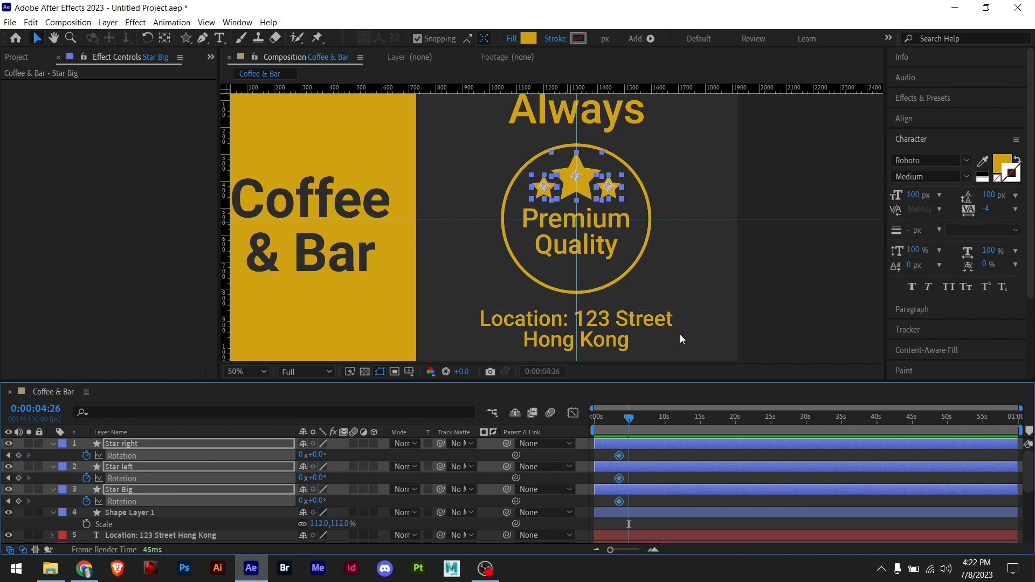
- Centre the anchor points of the big, left and right stars within their own shapes
left_click(619, 422)
left_click(801, 168)
left_click(576, 177)
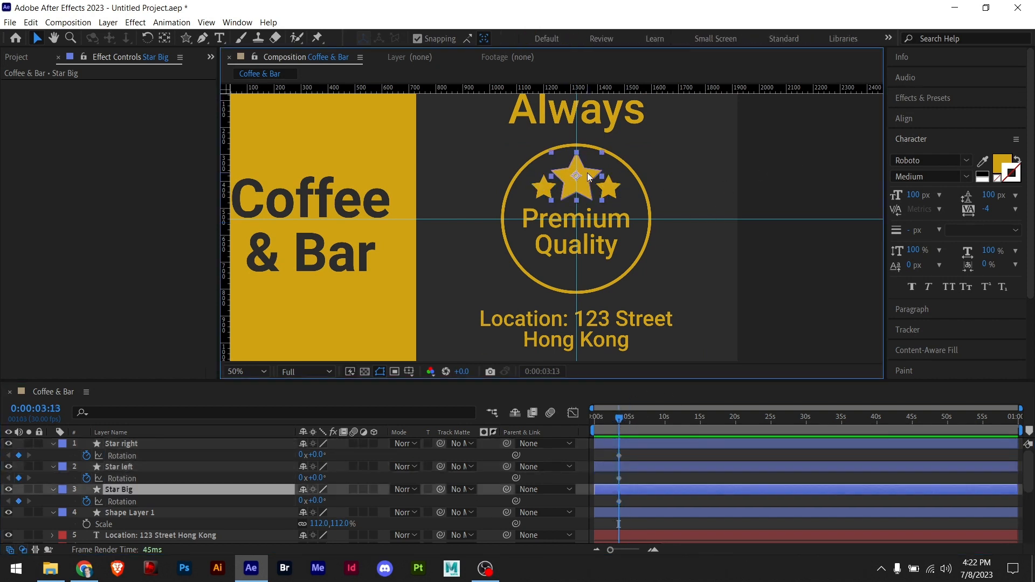
left_click(164, 38)
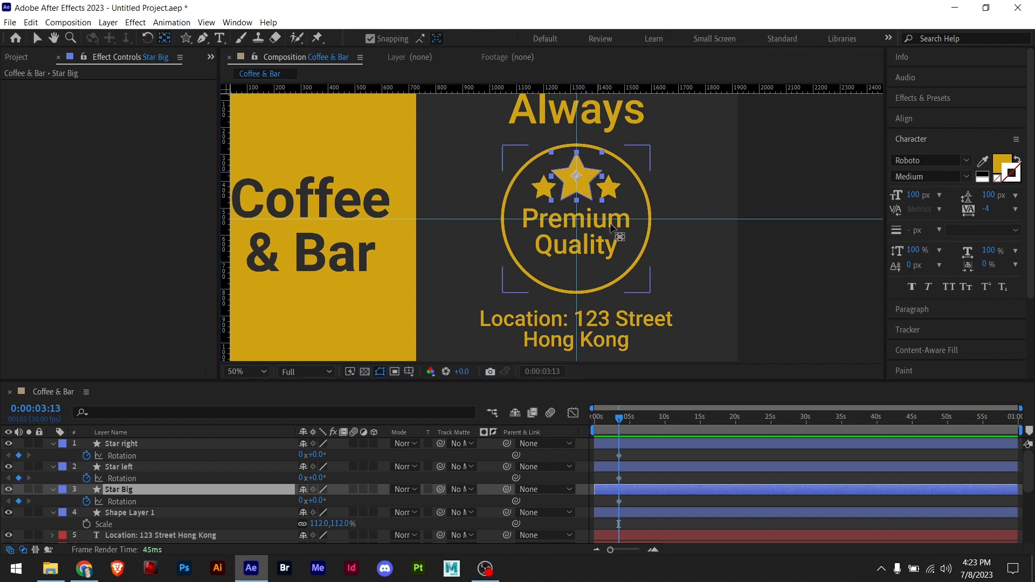
left_click(540, 190)
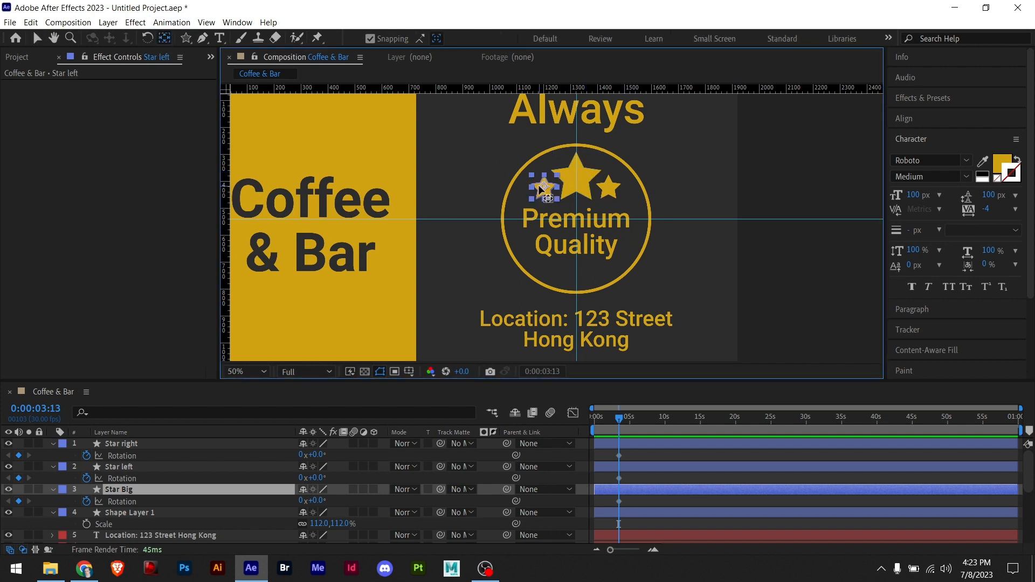
double_click(165, 39)
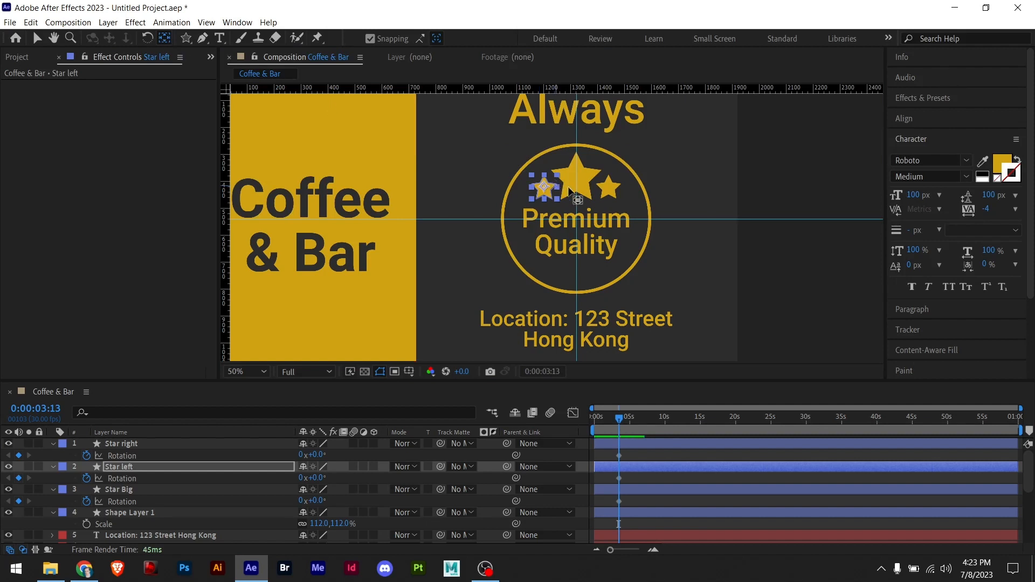
left_click(605, 190)
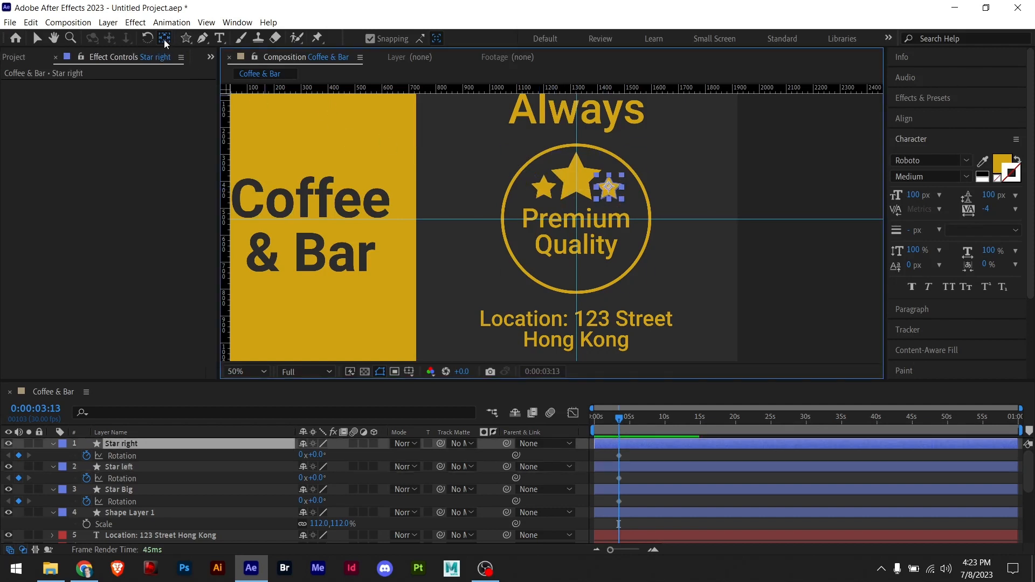
double_click(165, 39)
left_click(36, 37)
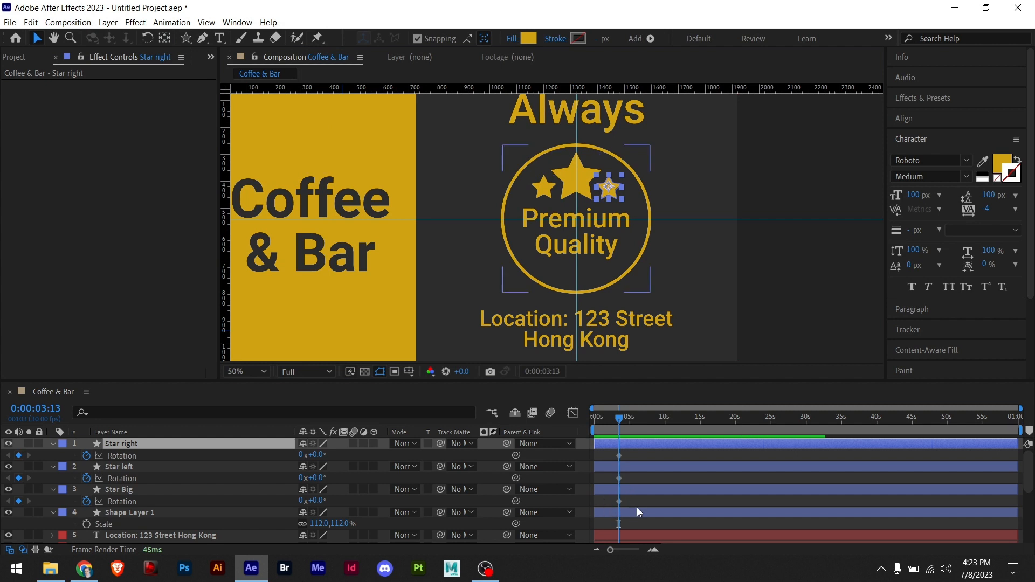
- Set the Rotation of all three star layers to one full turn (1x) at 0:00:05:05
left_click(634, 489)
left_click(631, 443, "shift")
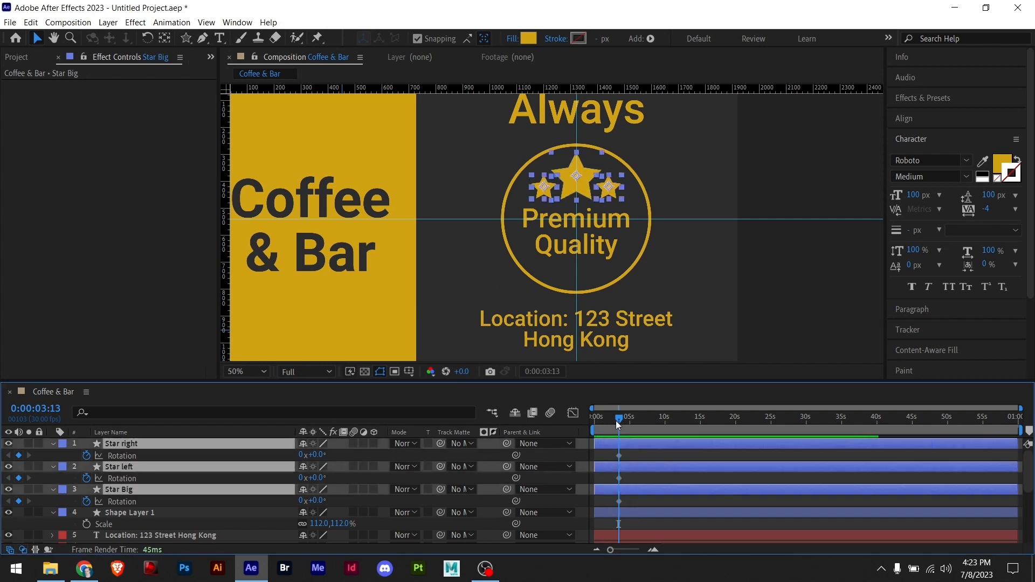
left_click_drag(622, 426, 636, 427)
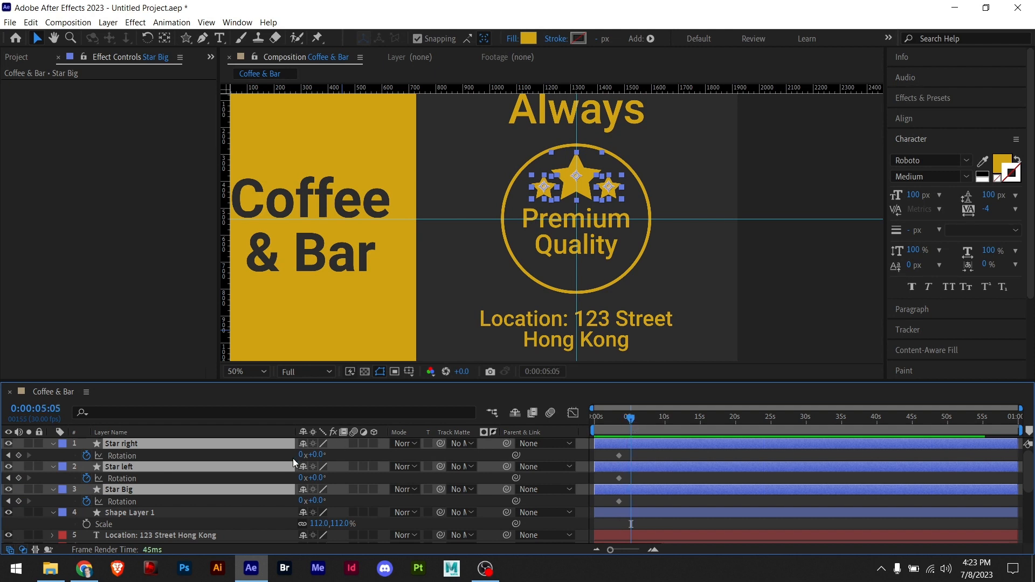
type("1")
key("Return")
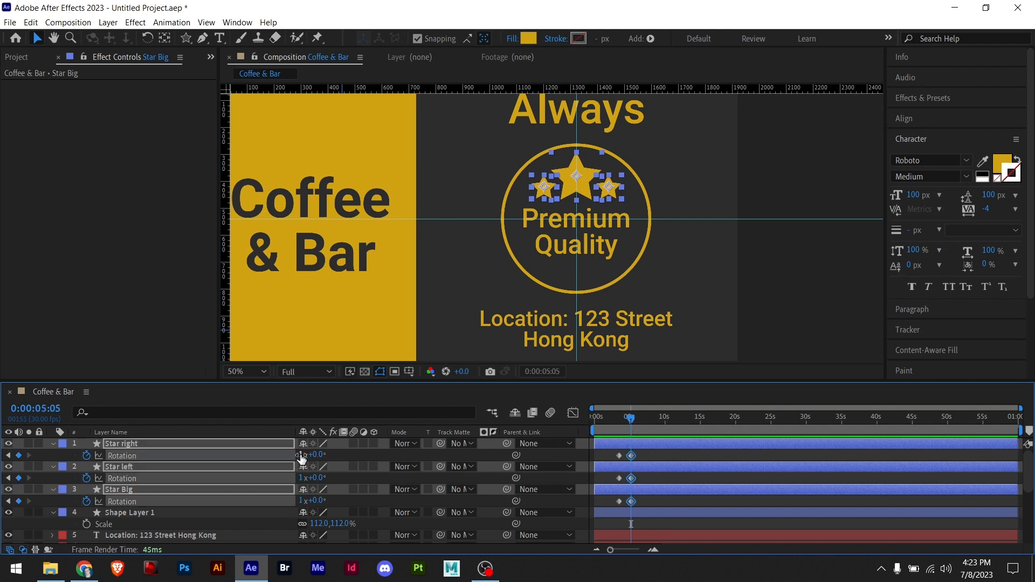
- Add Scale keyframes to all three star layers at 0:00:03:13 and reveal all their keyframed properties
left_click_drag(634, 425, 624, 428)
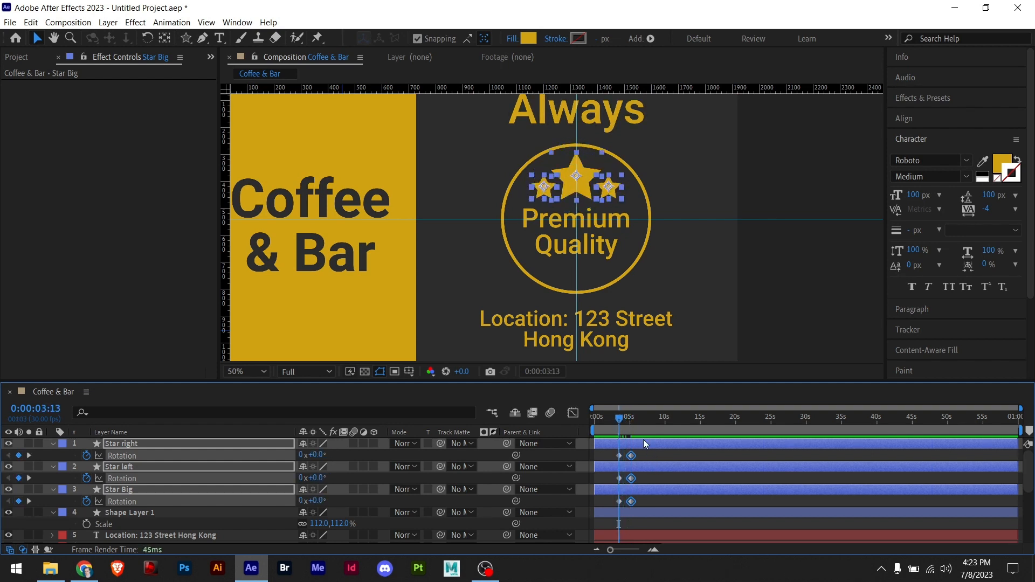
key("s")
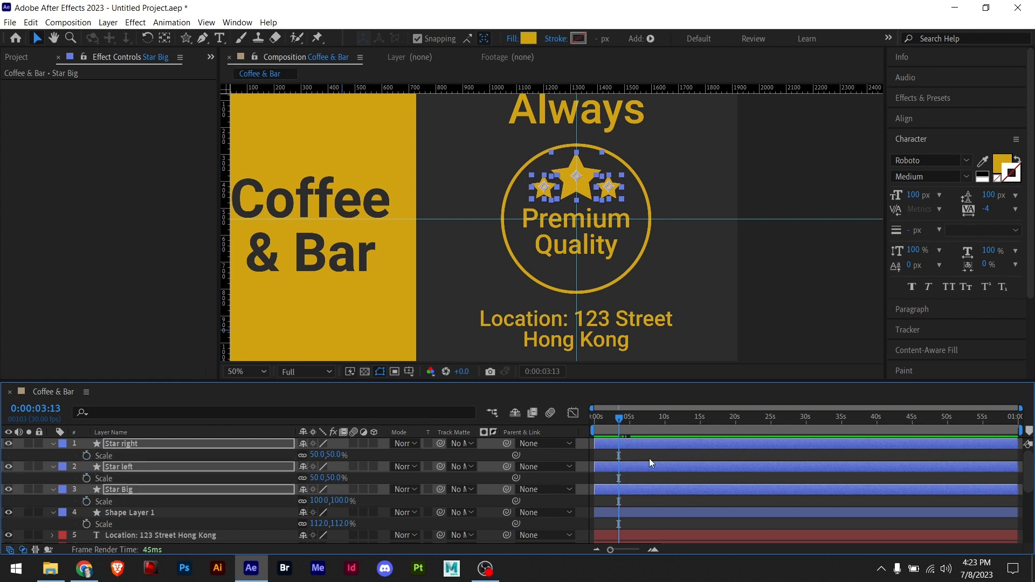
left_click(87, 456)
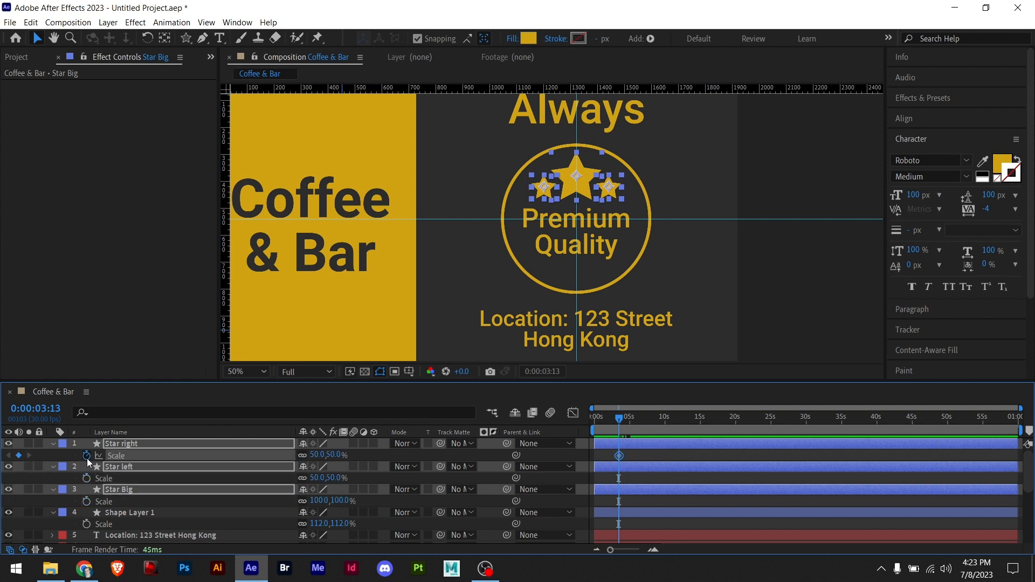
left_click(86, 501)
left_click(87, 478)
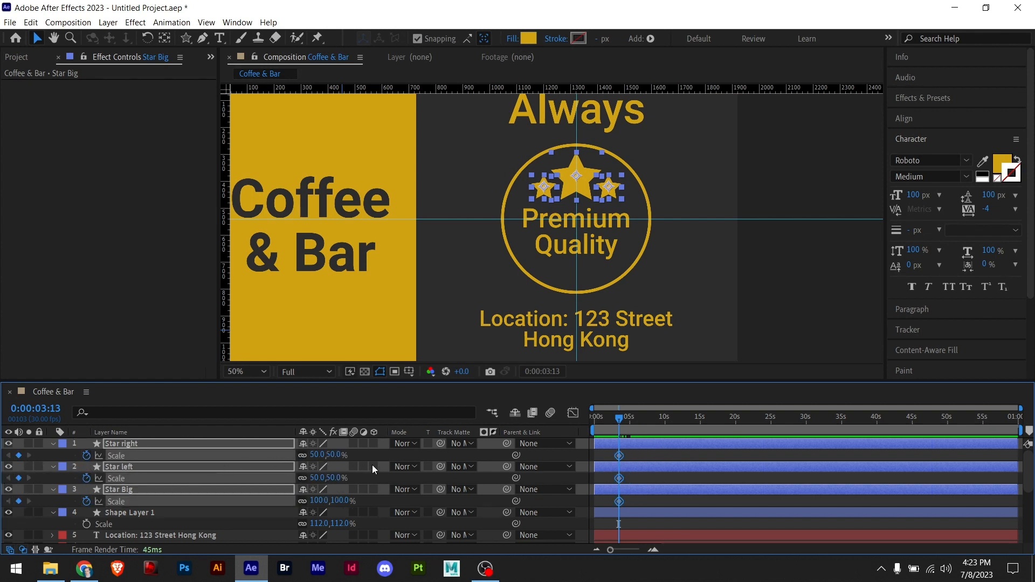
key("s")
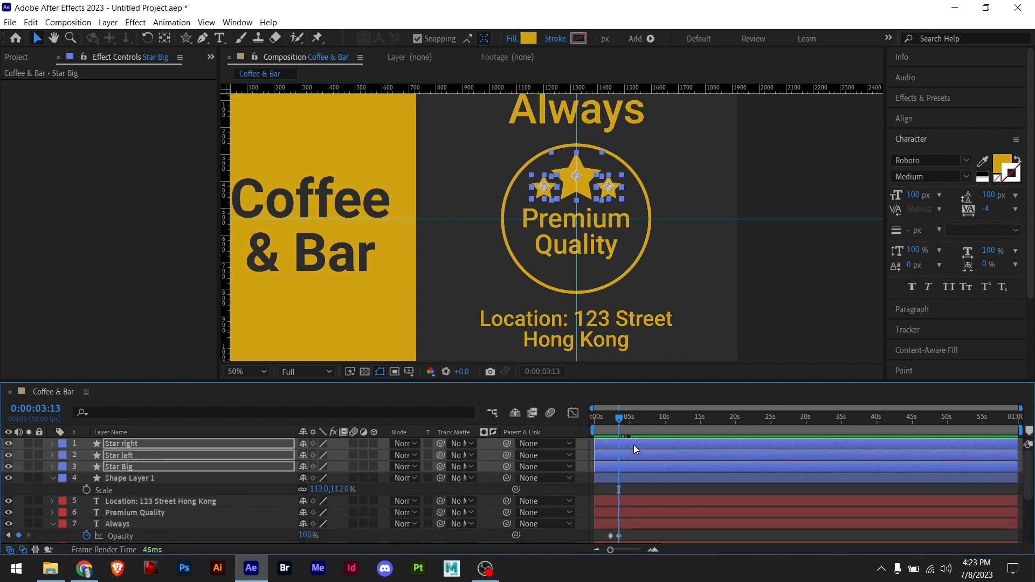
key("u")
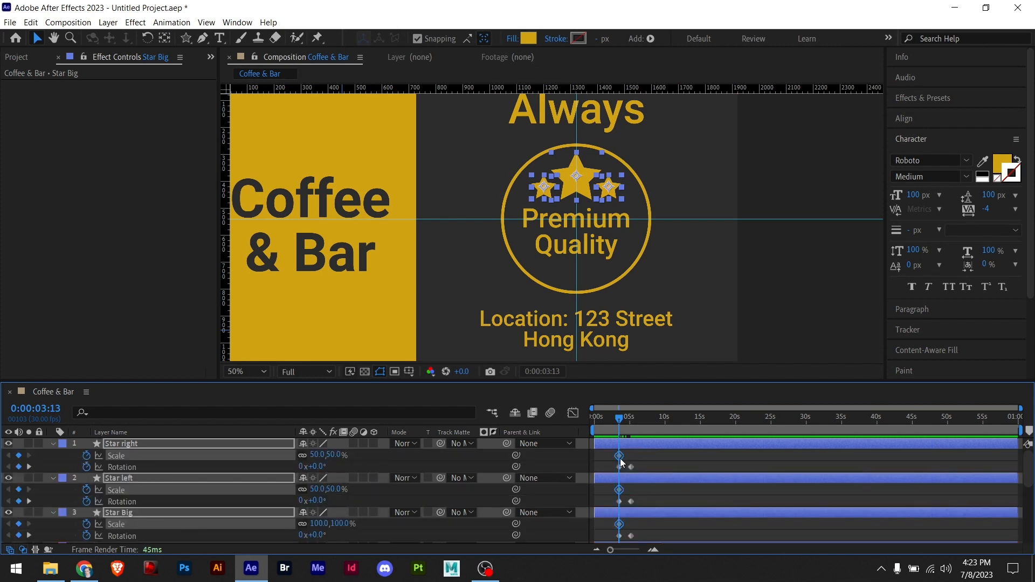
- Move the Scale keyframes of all three stars to 0:00:05:05 and set their Scale to 0% at 0:00:03:13
left_click_drag(619, 455, 632, 457)
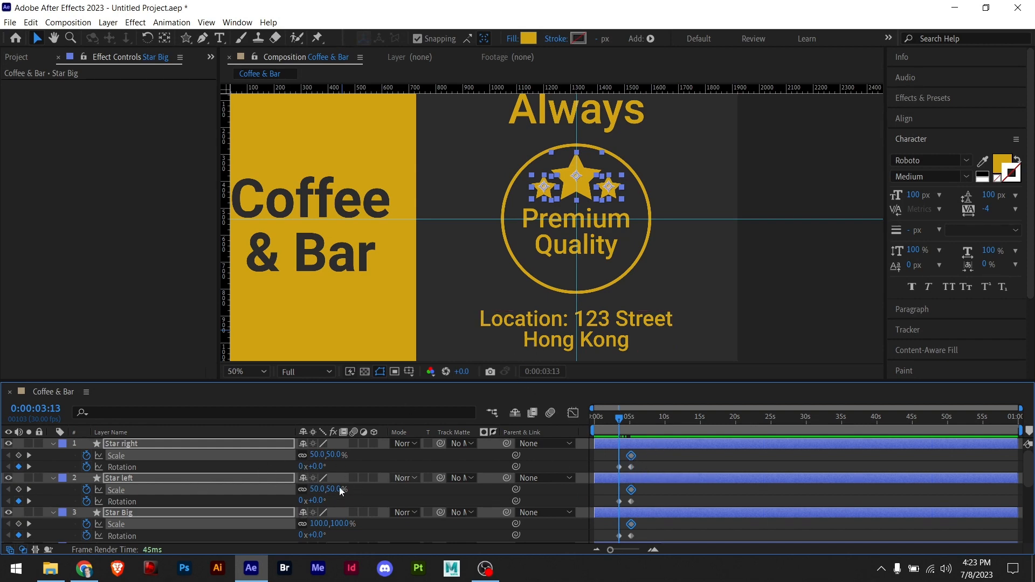
left_click(321, 455)
type("0")
key("Return")
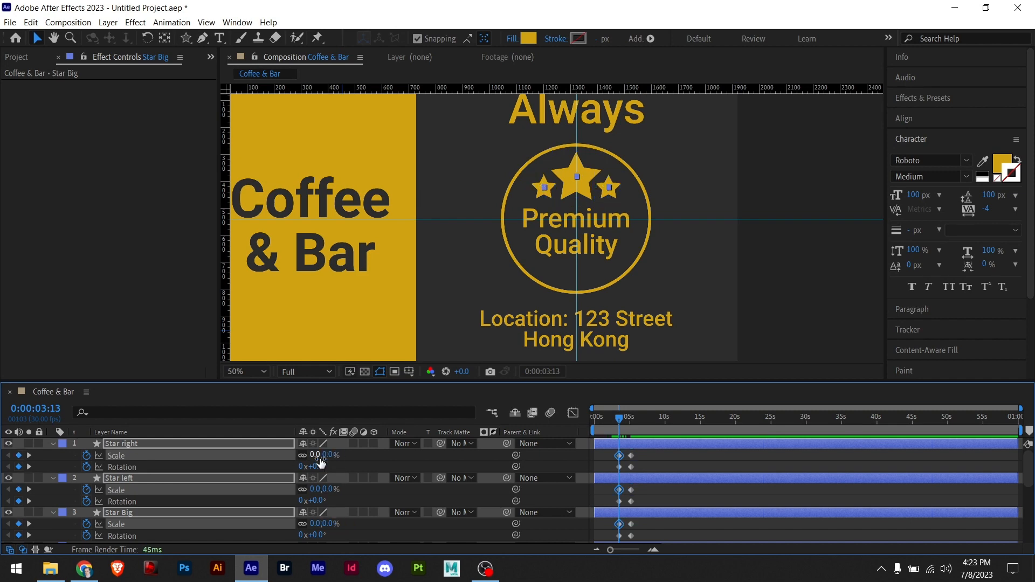
left_click_drag(615, 423, 629, 428)
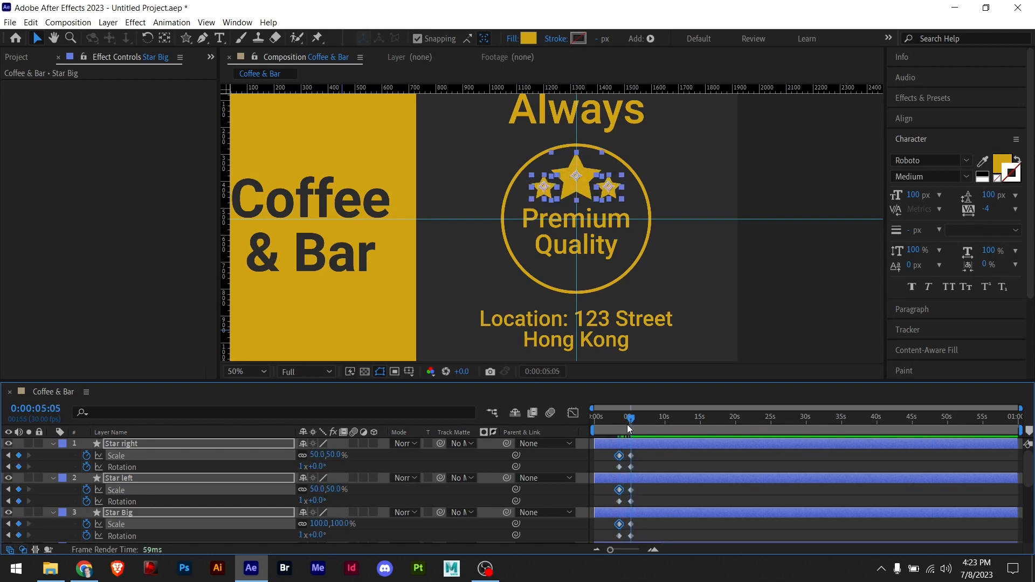
left_click(794, 277)
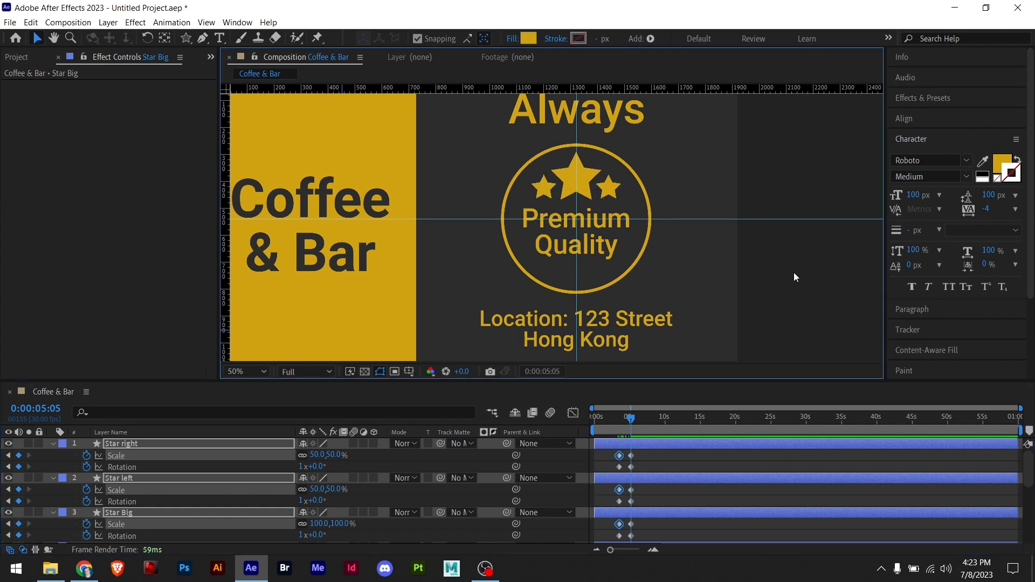
left_click(592, 255)
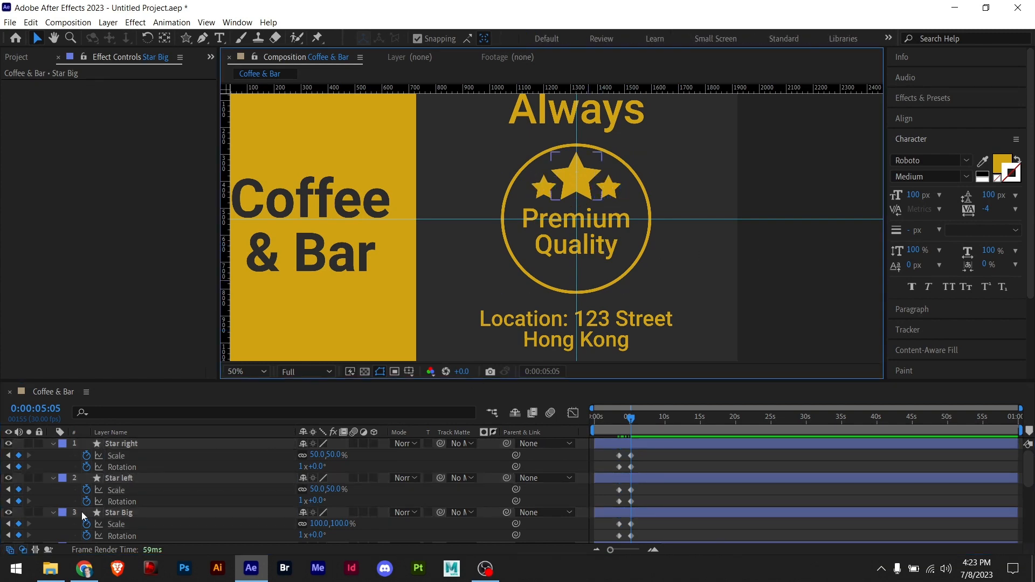
- Collapse the keyframed properties of the Star right and Star left layers, and reveal those of Star right again
left_click(53, 447)
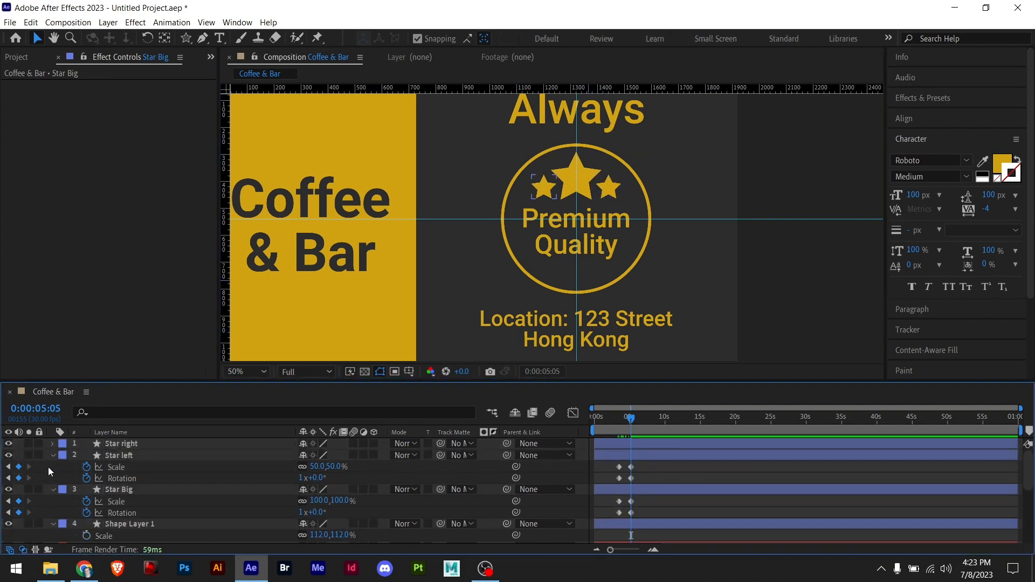
left_click(53, 457)
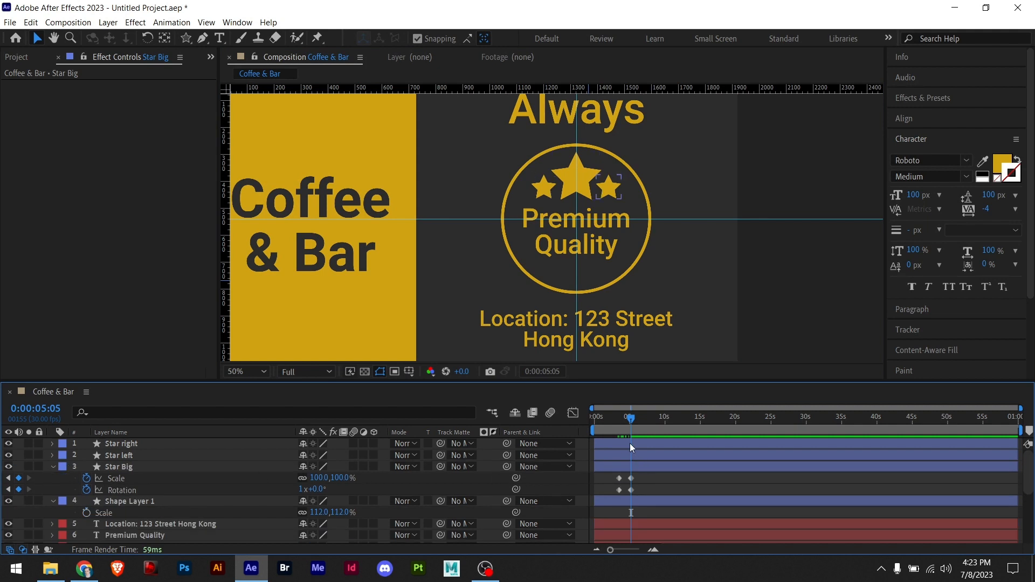
left_click(646, 447)
key("u")
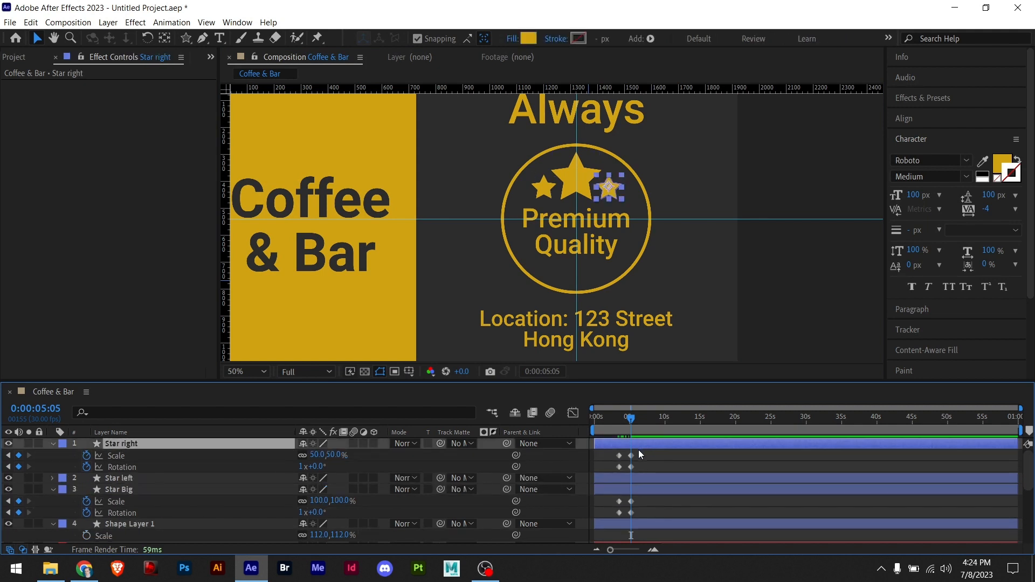
- Add a 100% Opacity keyframe to the Premium Quality text layer and place it at 0:00:05:05
scroll(364, 491, "down", 1)
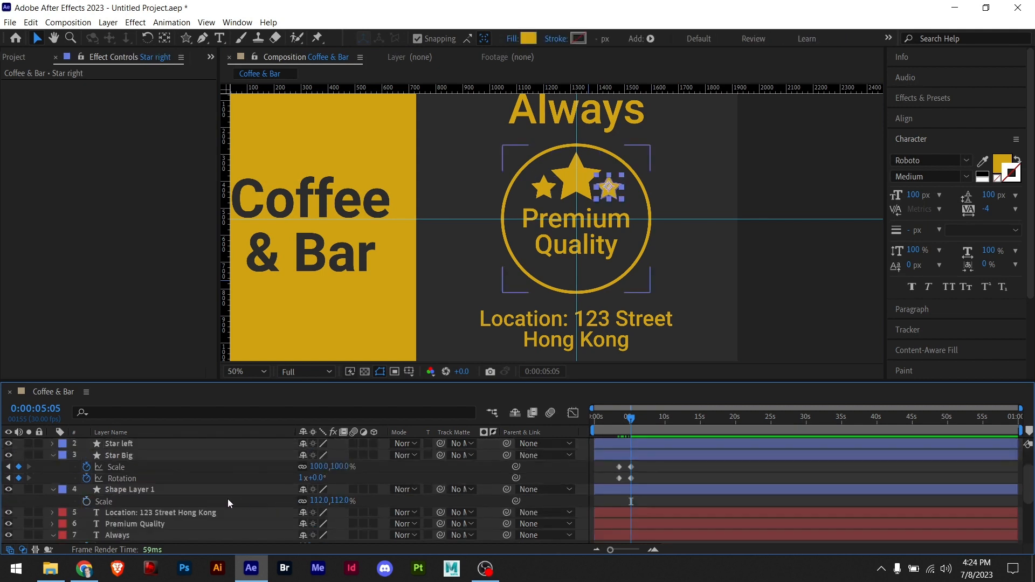
left_click(132, 523)
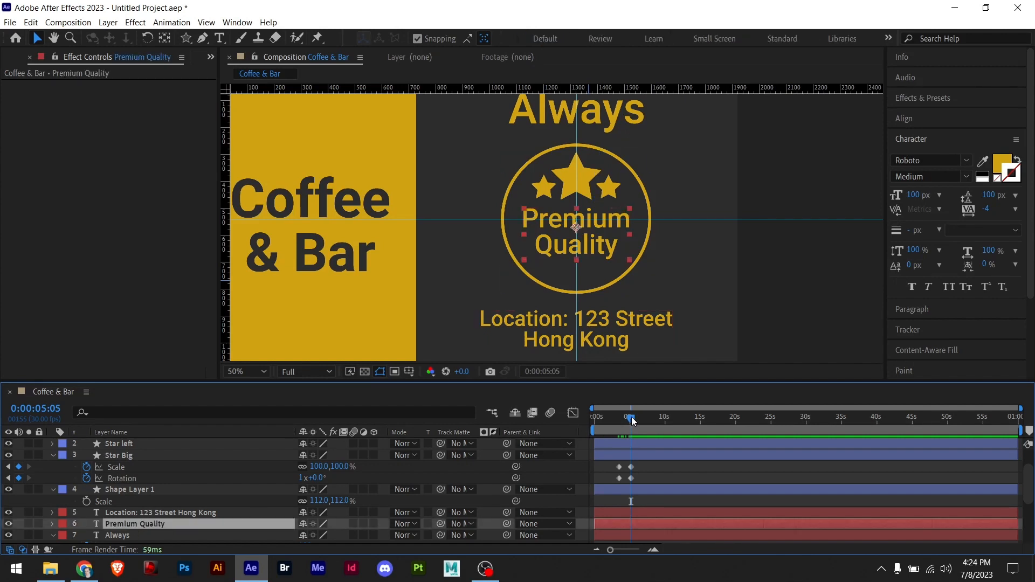
left_click_drag(629, 422, 617, 422)
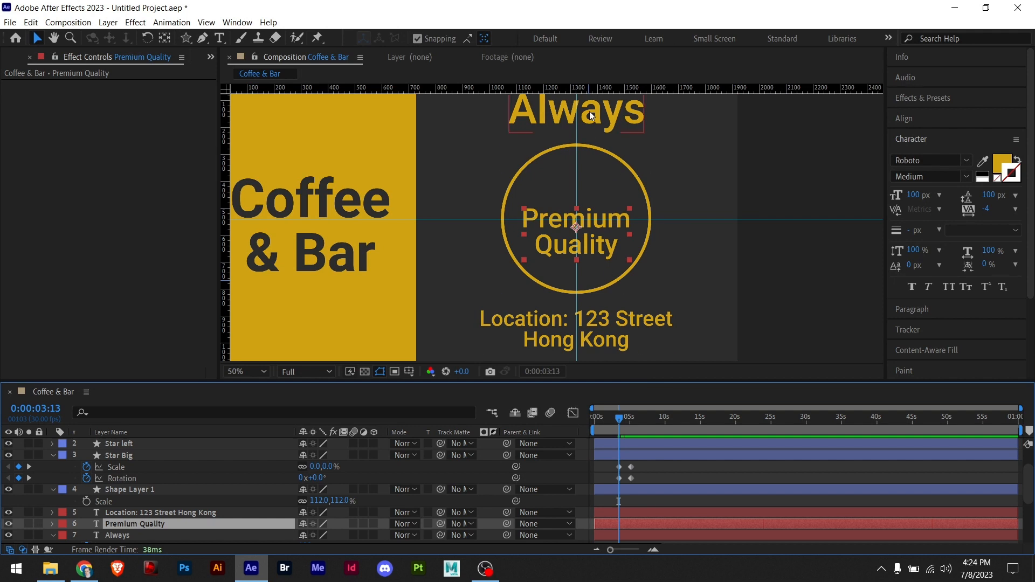
key("t")
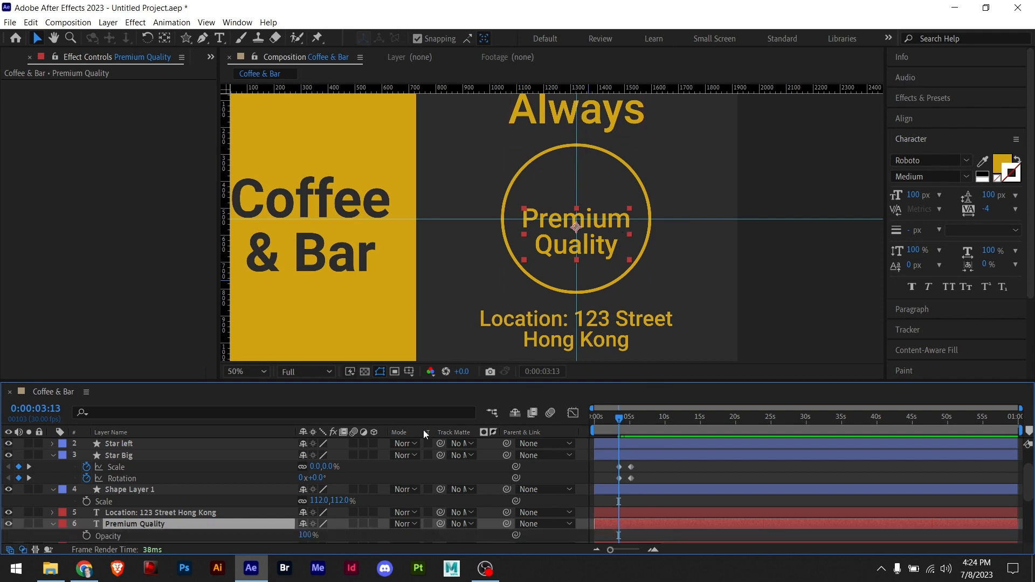
left_click(86, 536)
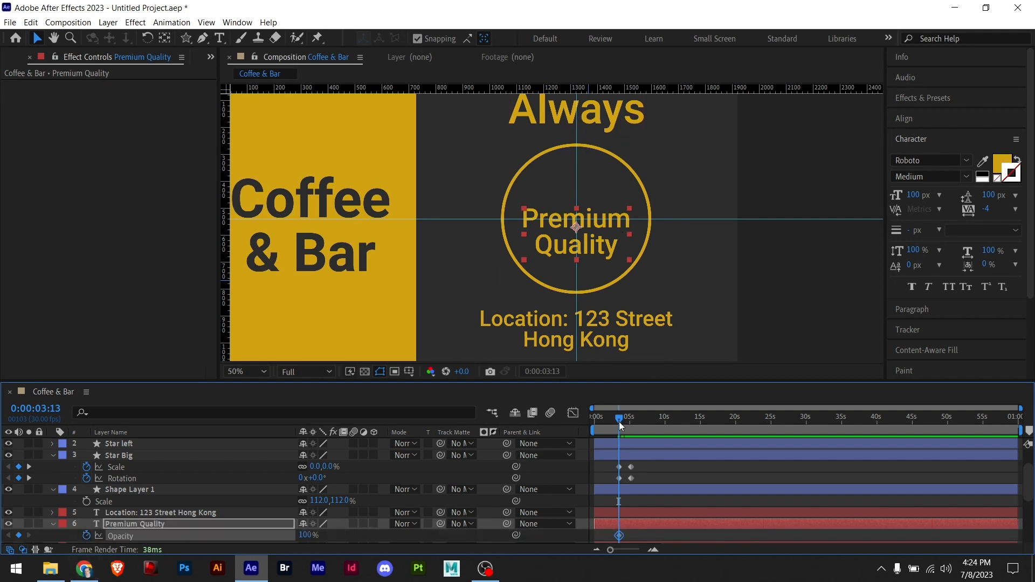
left_click_drag(629, 422, 631, 422)
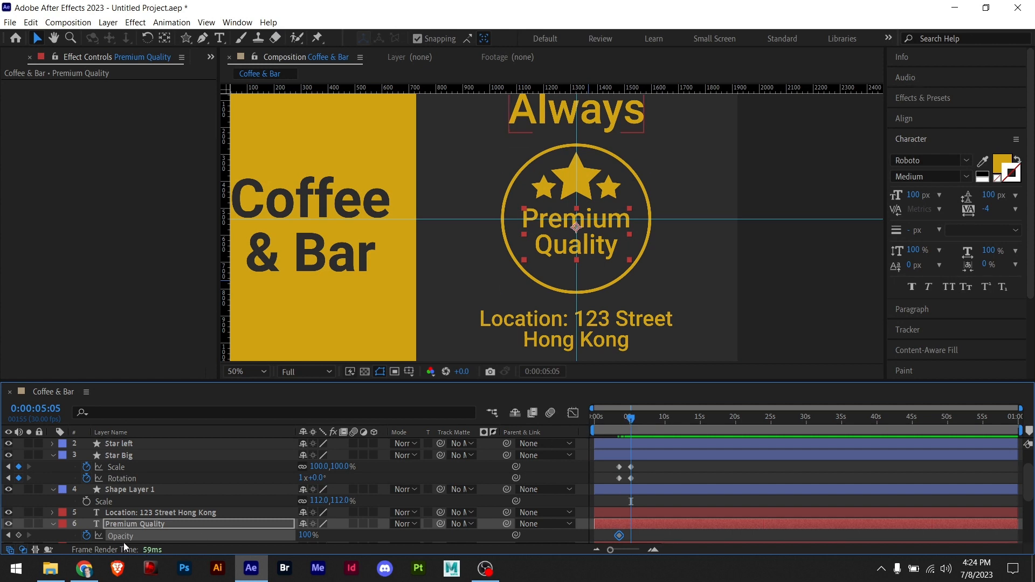
left_click_drag(618, 537, 631, 540)
- Set the Opacity of the Premium Quality text to 0% at 0:00:03:13
left_click_drag(624, 424, 619, 420)
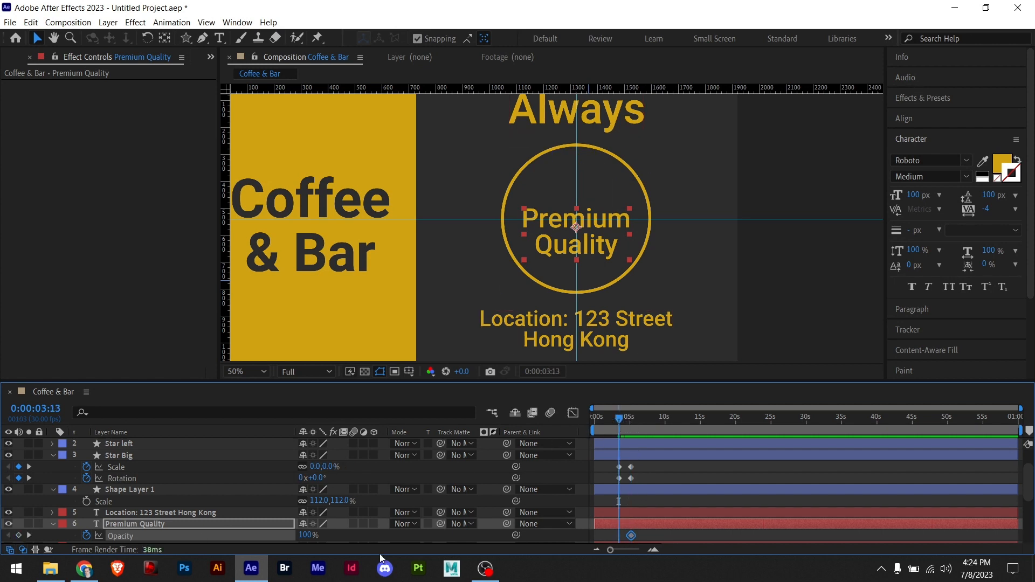
left_click(308, 535)
type("0")
key("Return")
scroll(678, 499, "down", 3)
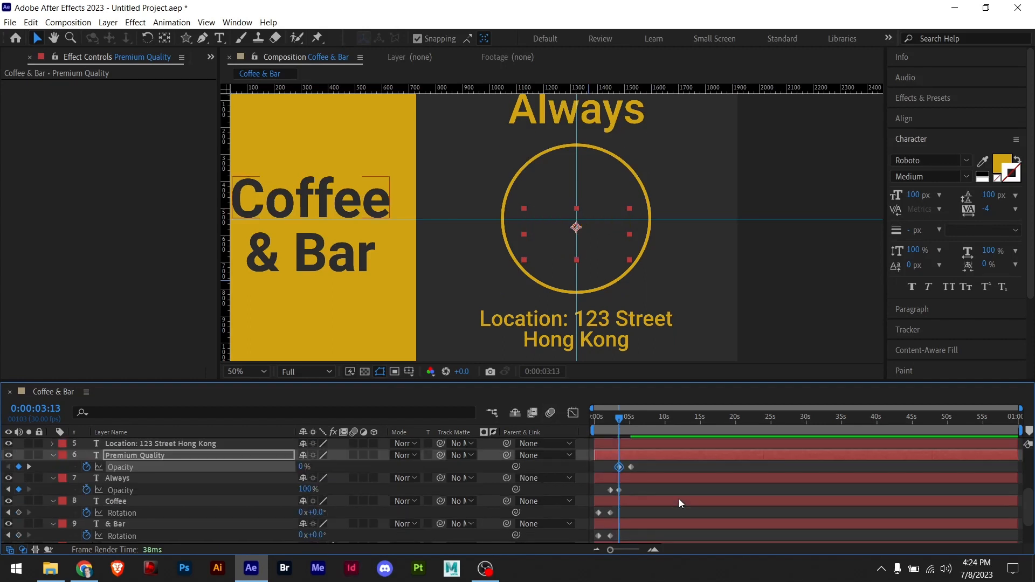
- Rename the circle outline's shape layer to "Elipse"
scroll(654, 478, "up", 2)
left_click(638, 178)
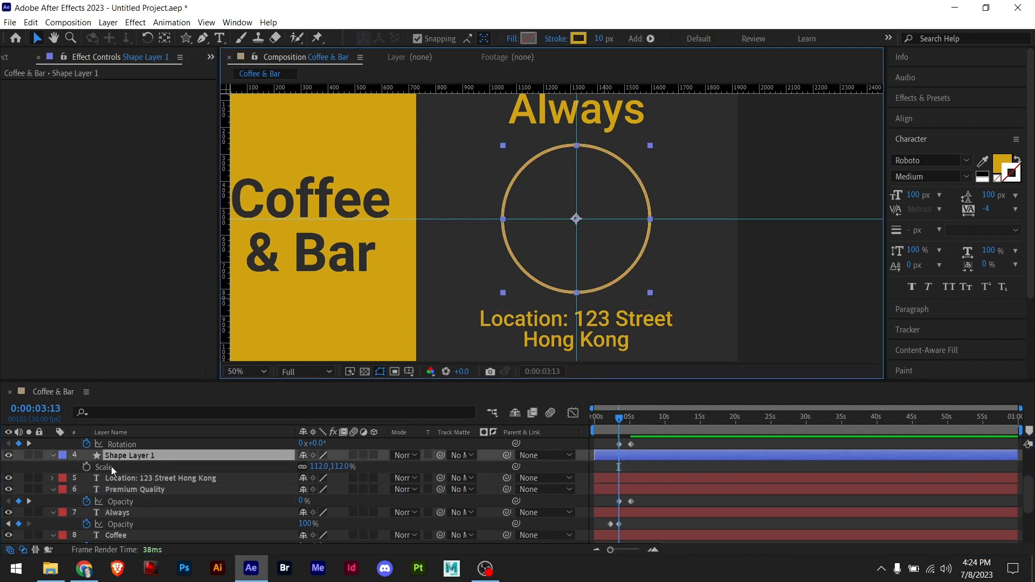
left_click(122, 457)
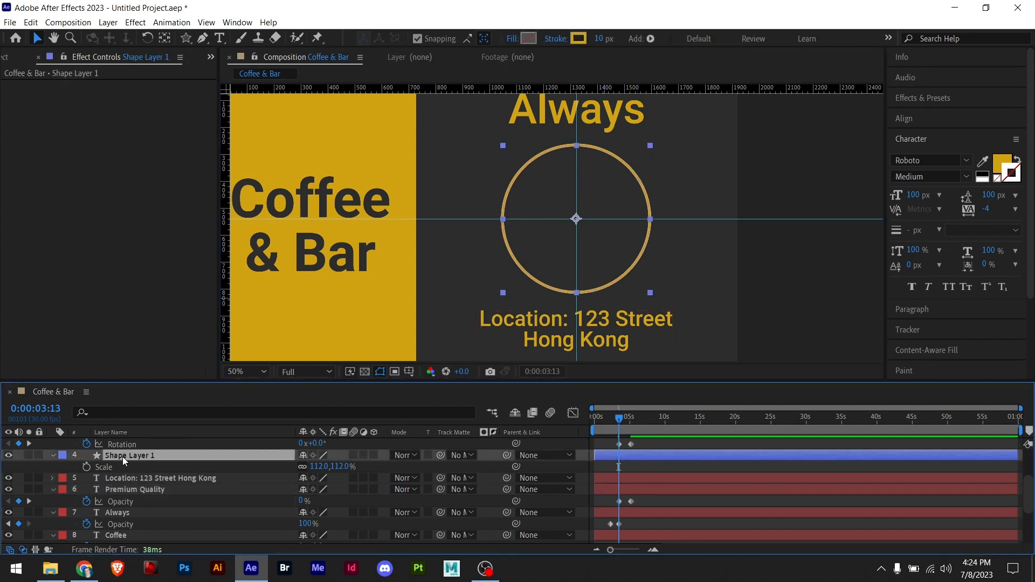
key("Return")
type("Elipse")
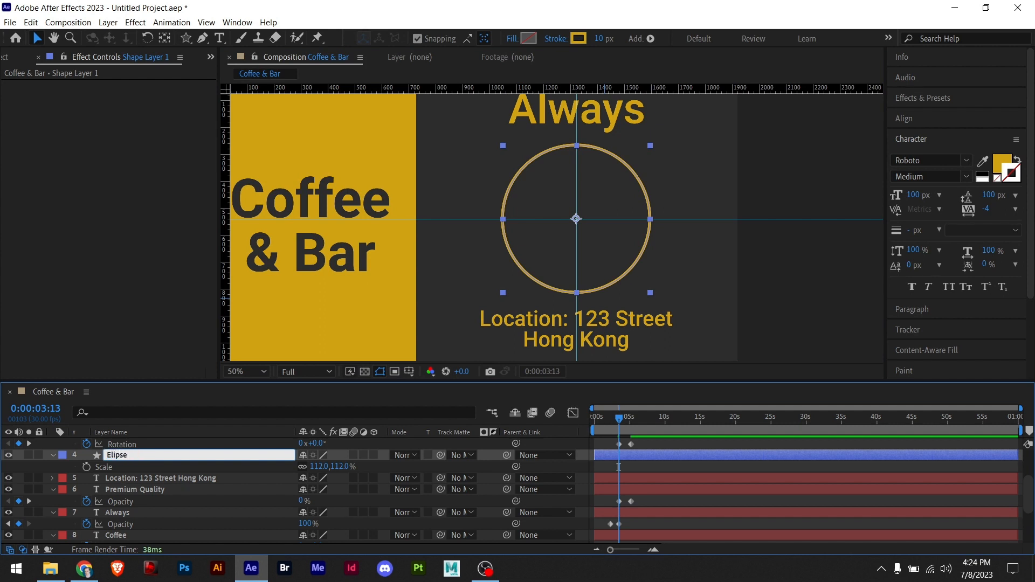
key("Return")
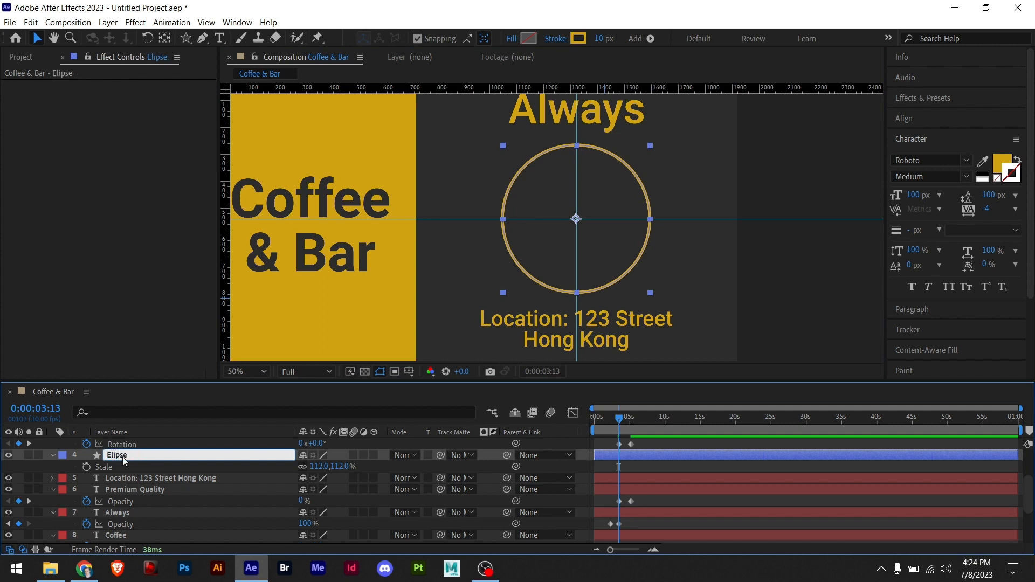
- Add a Scale keyframe to the Elipse layer aligned with the stars' end keyframes, and set its Scale to 0% at 0:00:03:13
left_click(87, 467)
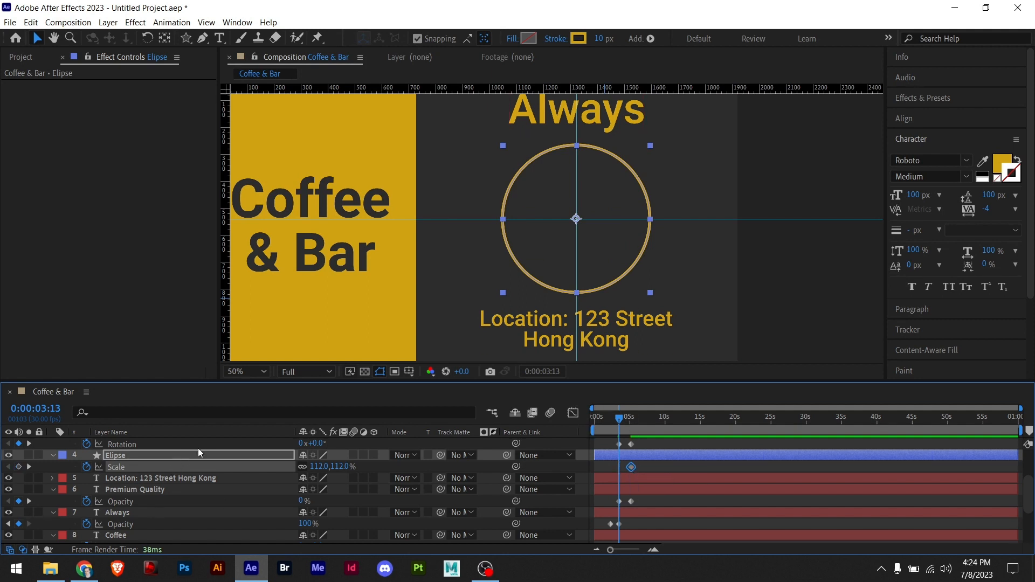
left_click(319, 466)
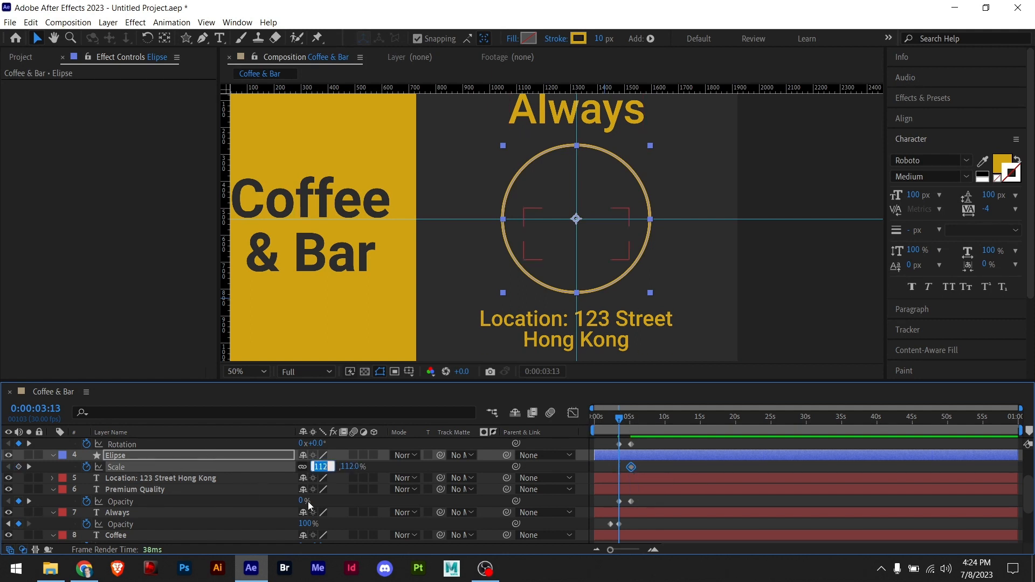
type("0")
key("Return")
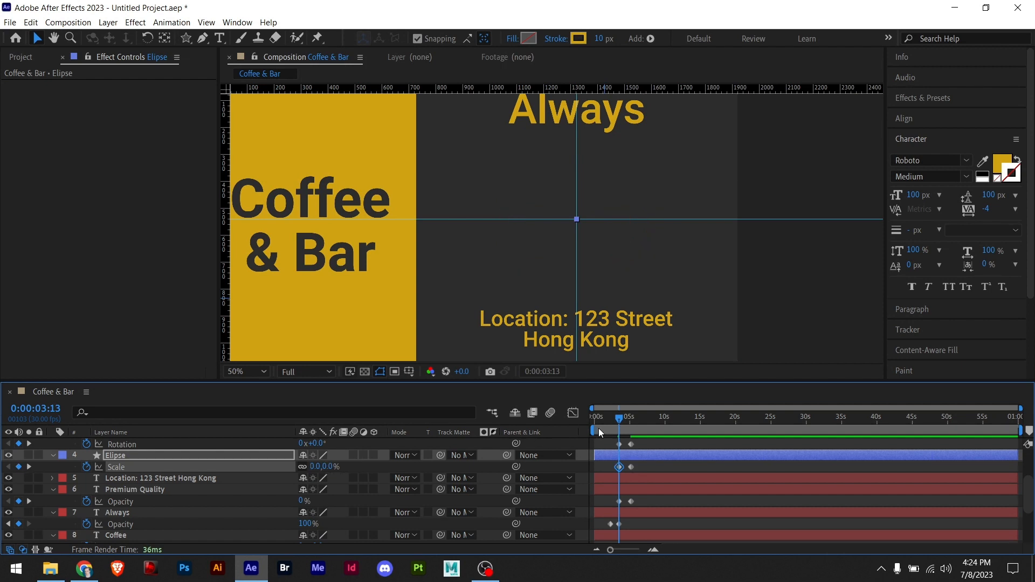
- Cut all Scale and Rotation keyframes of the three star layers and paste them so they start at 0:00:04:29
left_click_drag(620, 421, 631, 426)
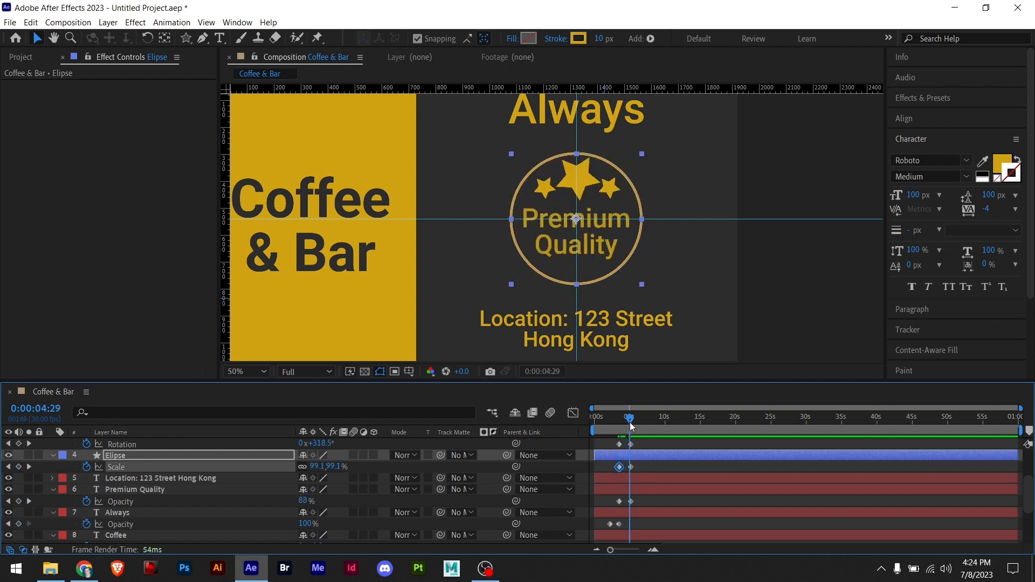
scroll(665, 474, "up", 3)
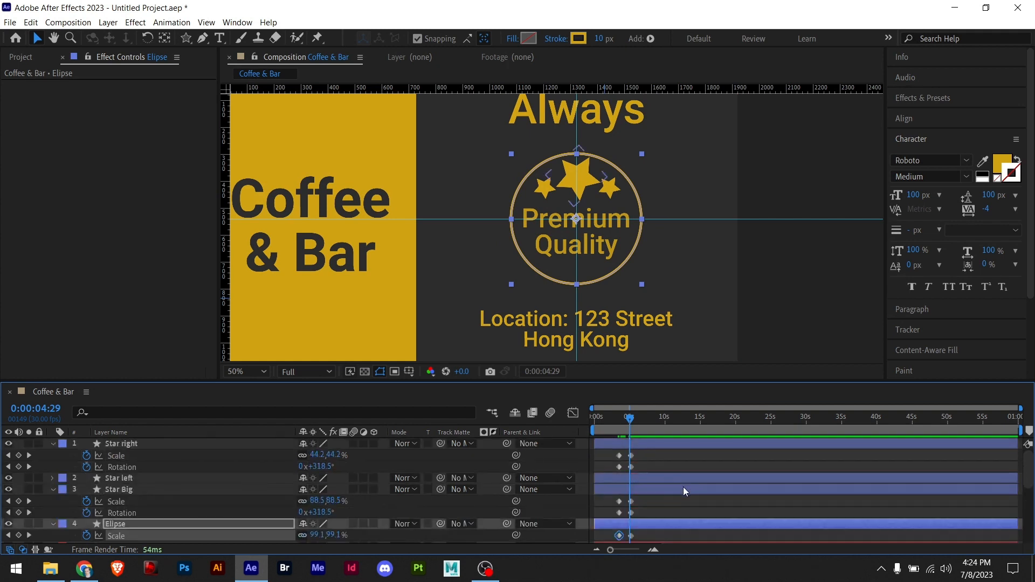
left_click(652, 488)
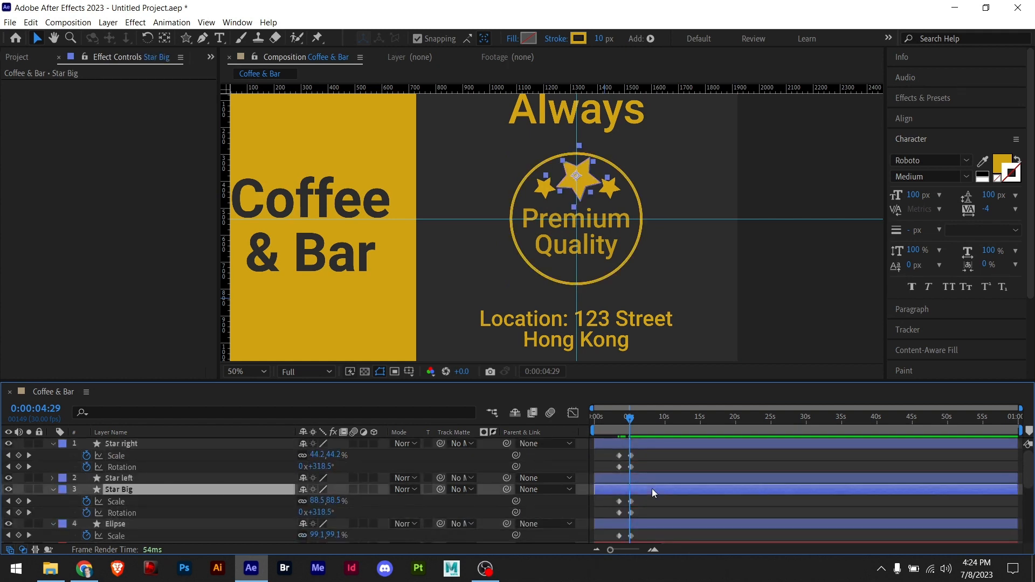
left_click(645, 448, "shift")
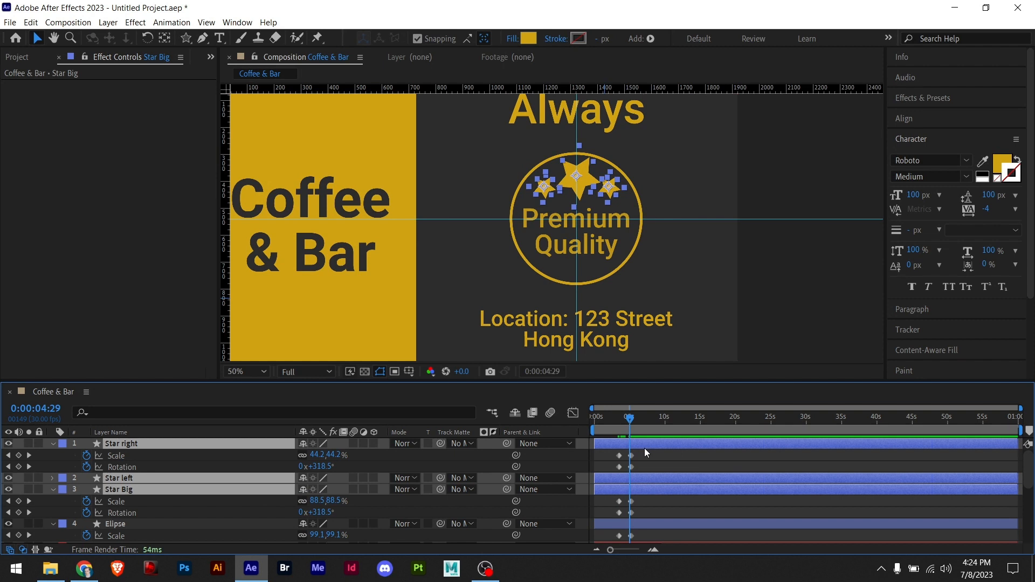
key("u")
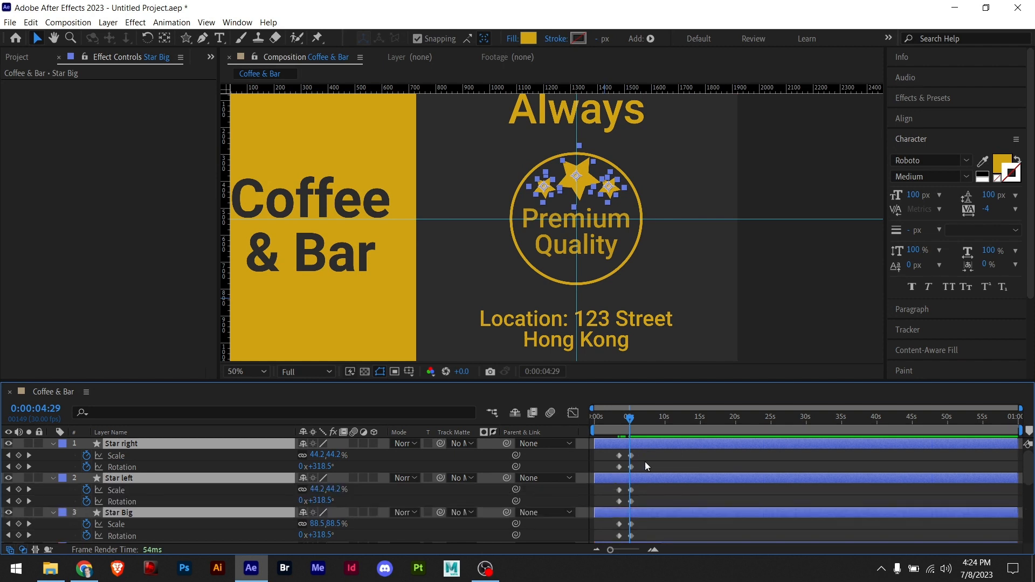
left_click(631, 500)
left_click_drag(646, 454, 611, 545)
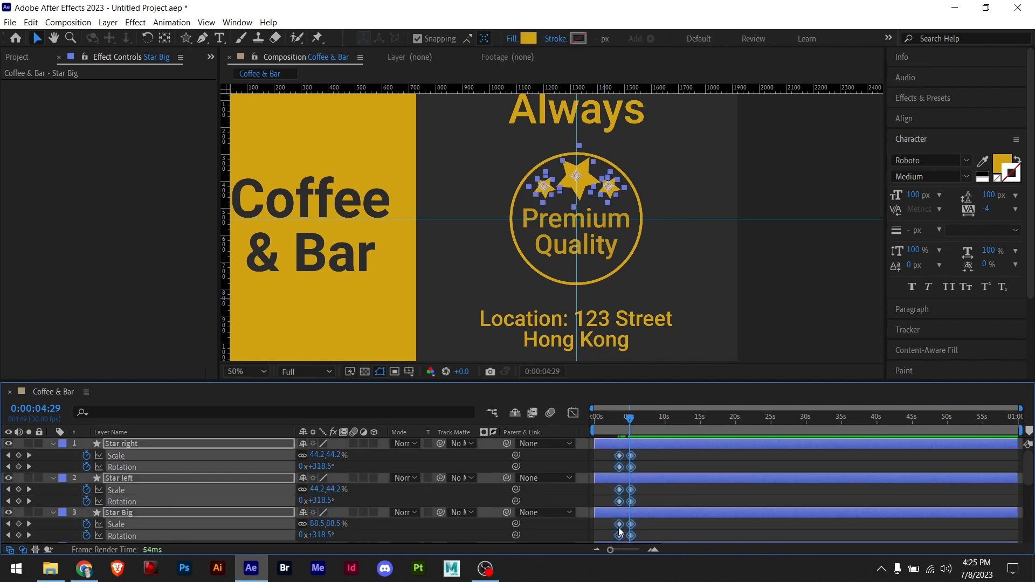
key("ctrl+x")
key("ctrl+v")
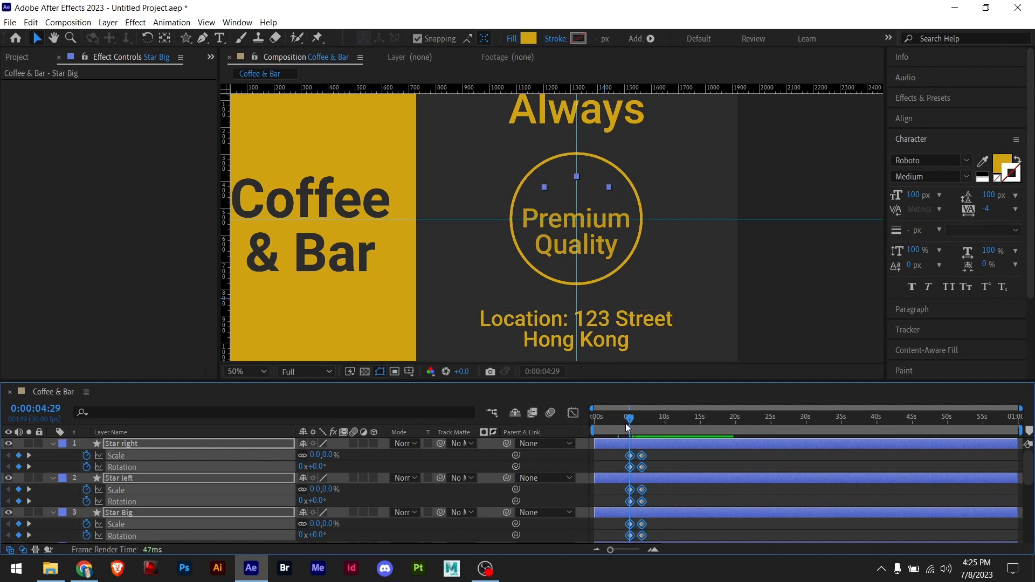
left_click(623, 427)
left_click_drag(623, 427, 629, 430)
- Shift both Opacity keyframes of the Premium Quality text so the fade starts at 0:00:04:29
scroll(671, 463, "down", 3)
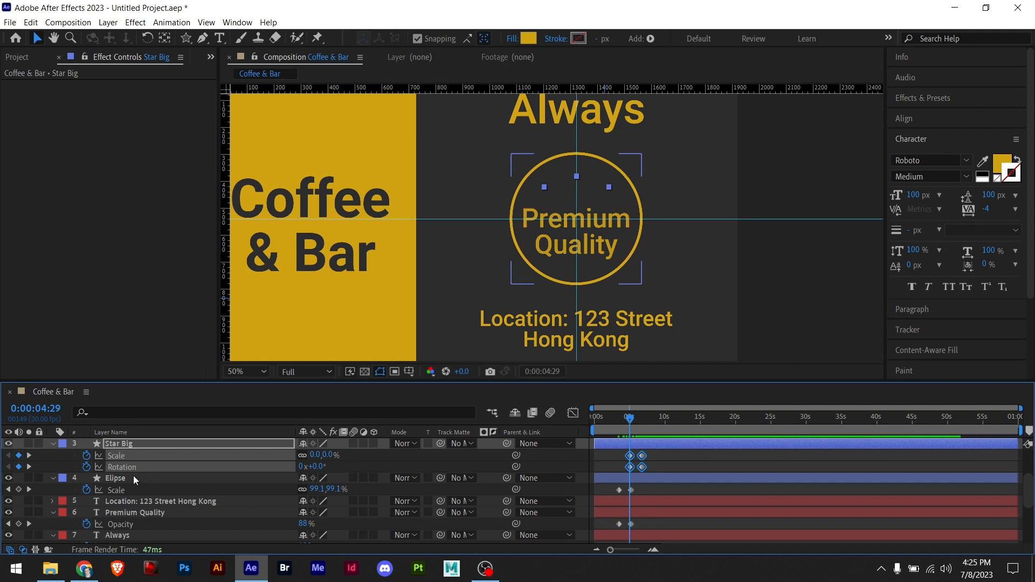
left_click(130, 513)
left_click_drag(636, 527, 603, 532)
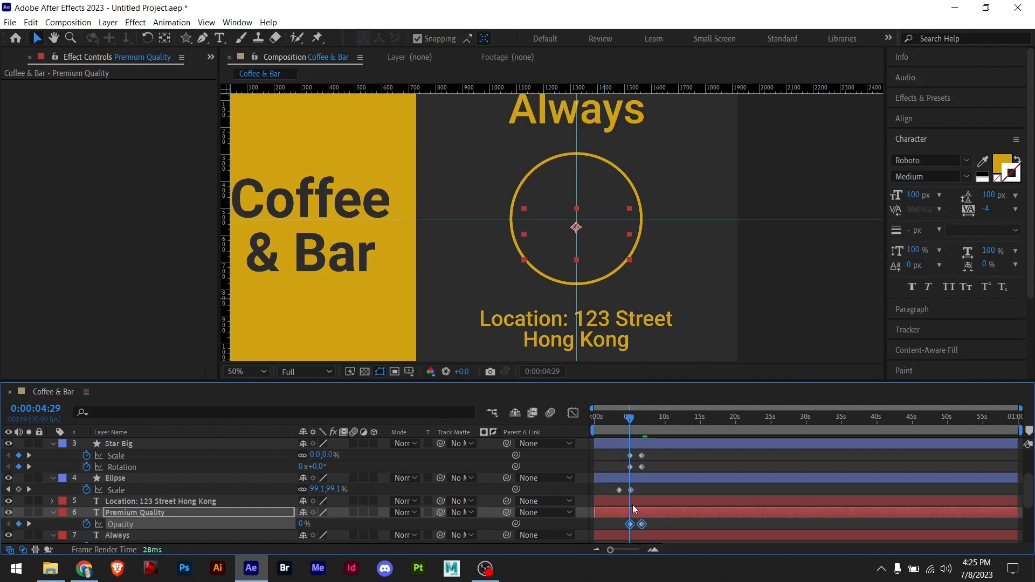
- Centre the anchor point of the location text within its own bounds
left_click(600, 328)
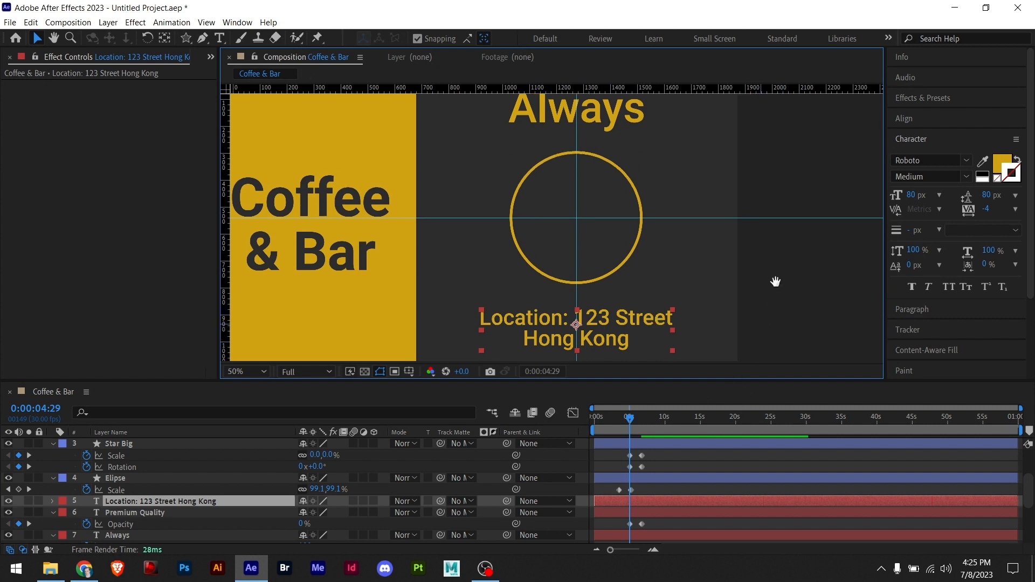
scroll(774, 282, "down", 3)
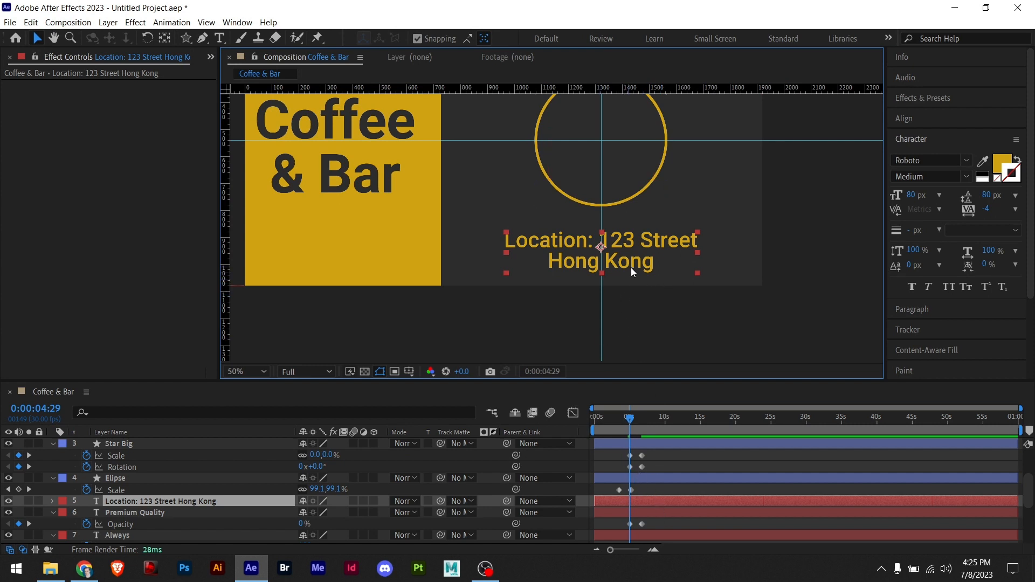
left_click(164, 39)
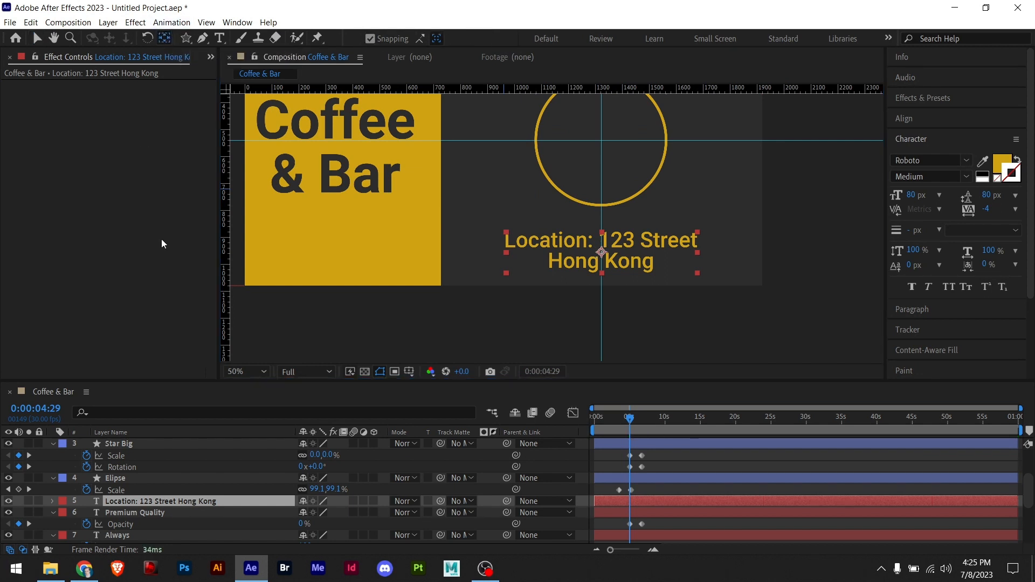
- Animate the location text's Scale from 0% at 0:00:04:29 to 100% at the stars' end keyframes
left_click(35, 40)
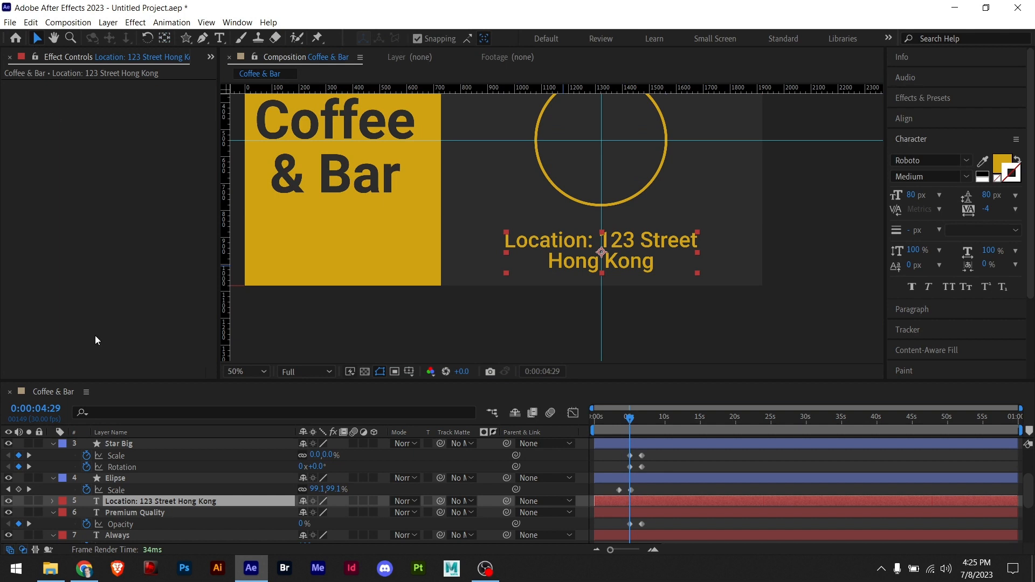
left_click(154, 502)
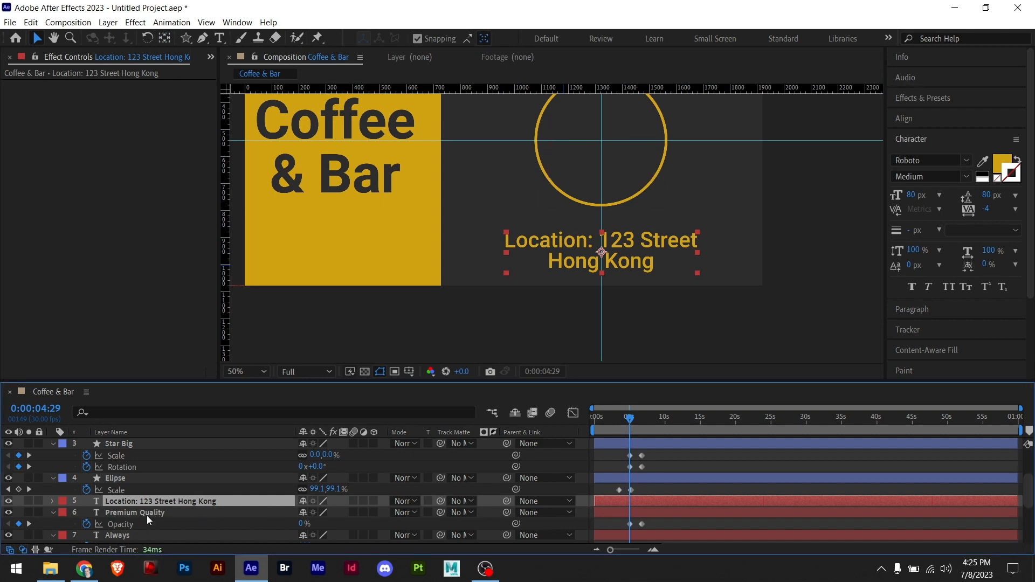
key("s")
left_click(85, 512)
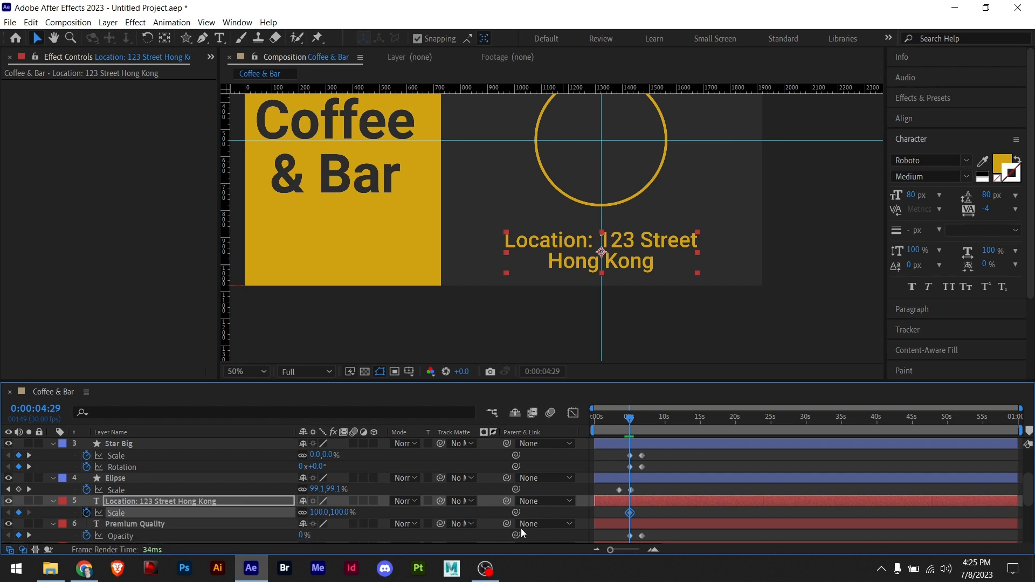
left_click_drag(635, 513, 642, 515)
left_click(320, 512)
type("0")
key("Return")
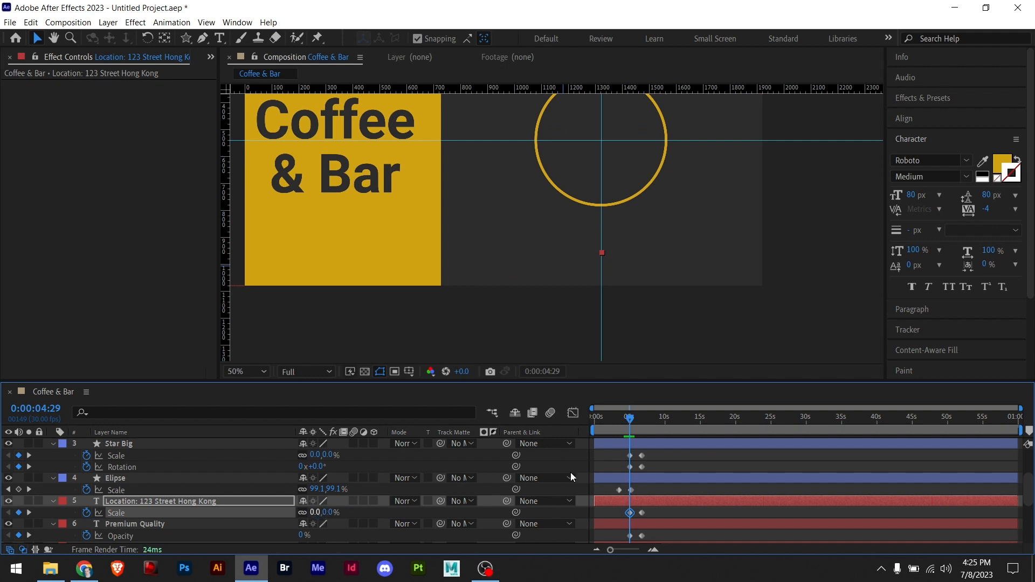
- Preview the whole composition from the start, and scrub back to the end keyframes at 0:00:06:21
left_click_drag(630, 420, 580, 431)
scroll(567, 213, "down", 2)
left_click_drag(546, 213, 581, 263)
key("space")
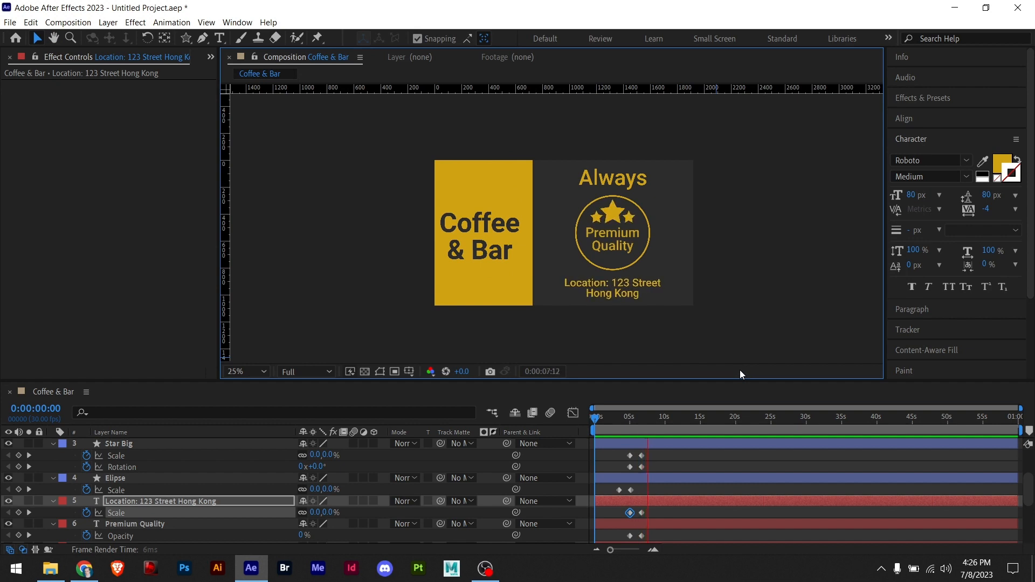
key("space")
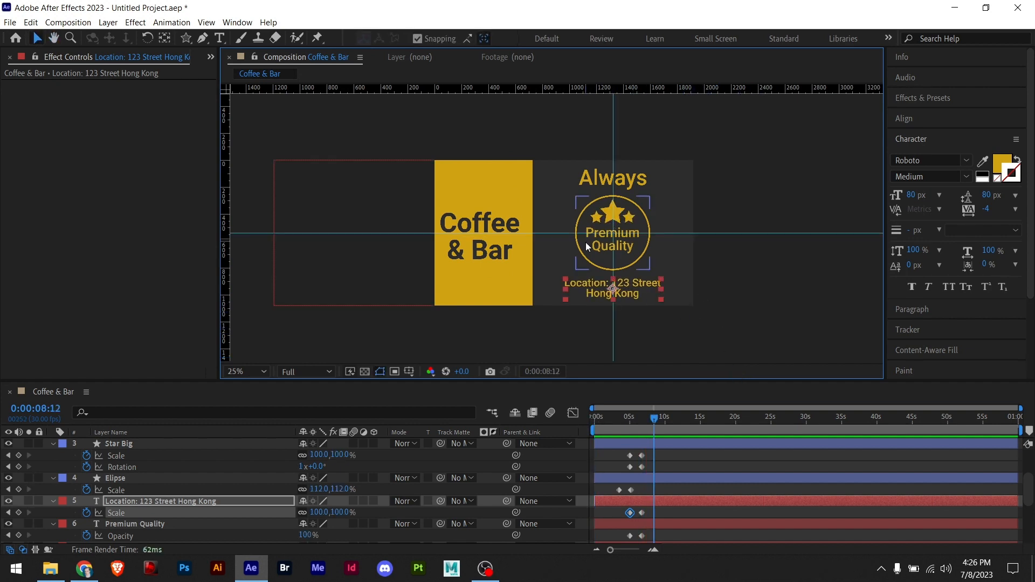
key("period")
mouse_move(654, 423)
left_mouse_down()
mouse_move(625, 423)
mouse_move(645, 421)
left_mouse_up()
left_click_drag(648, 421, 647, 423)
scroll(469, 213, "down", 2)
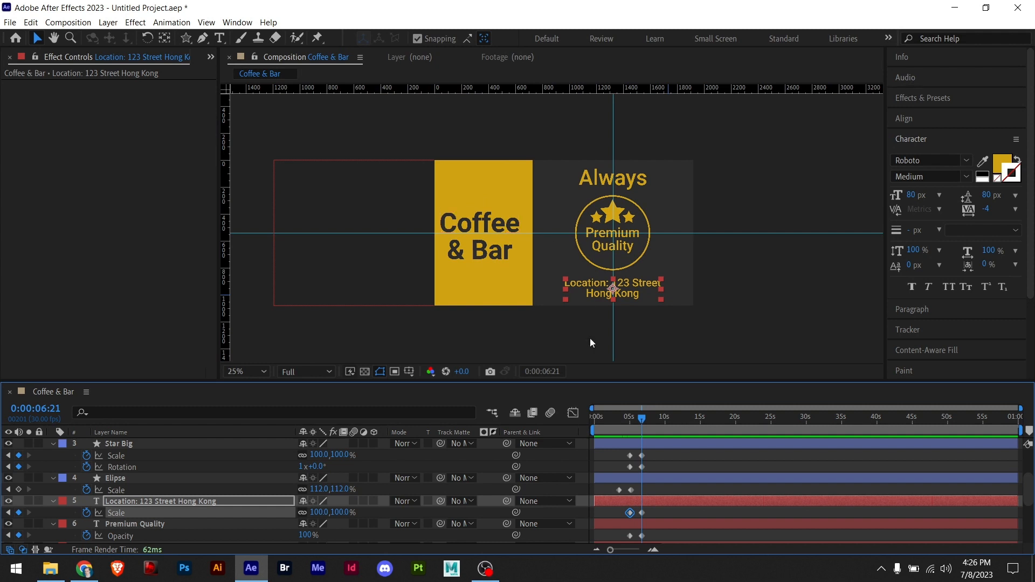
- Apply Easy Ease to all Rotation keyframes of the Coffee and & Bar text layers
left_click(483, 225)
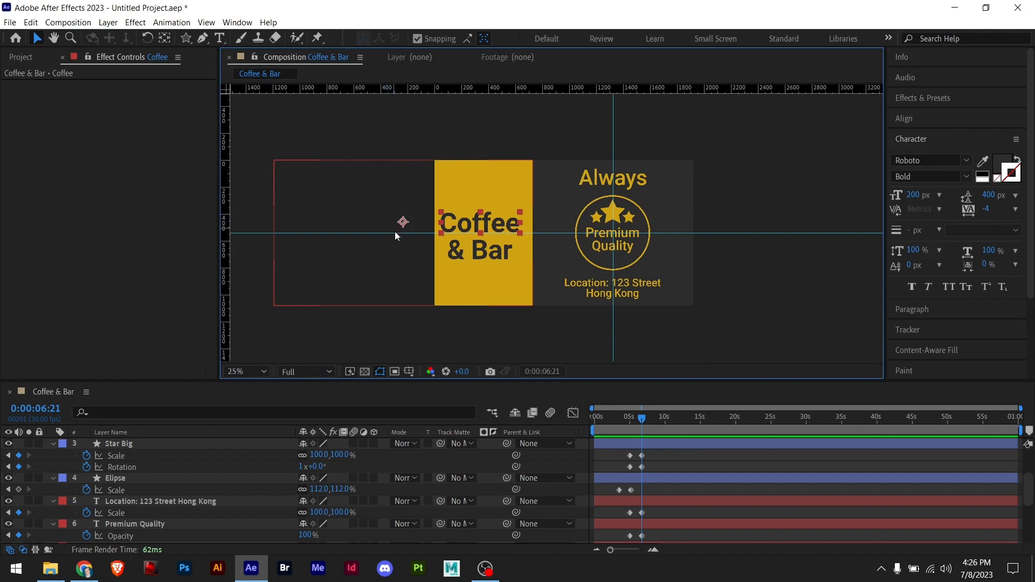
left_click_drag(639, 418, 576, 428)
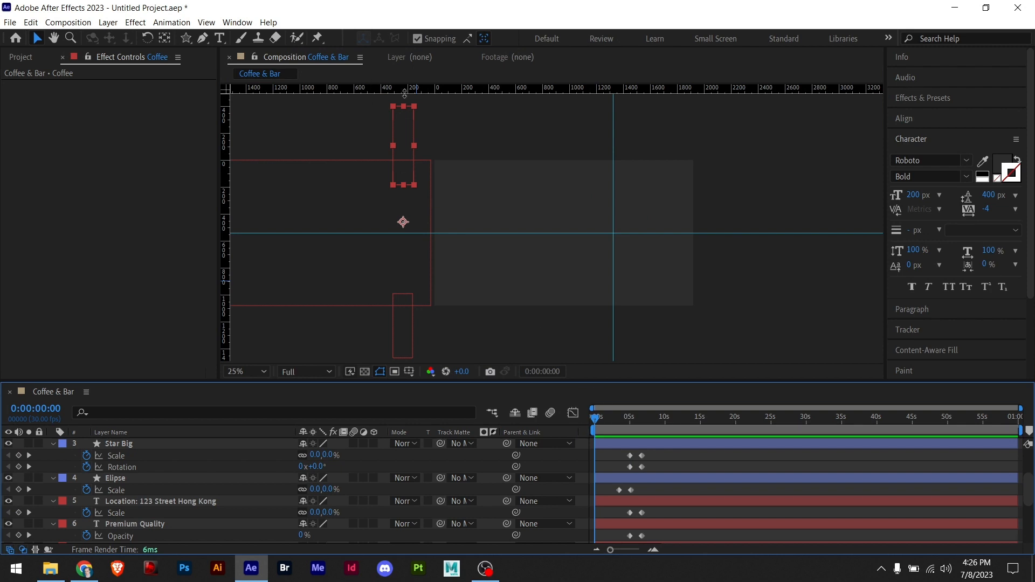
left_click(426, 133)
left_click_drag(465, 114, 389, 139)
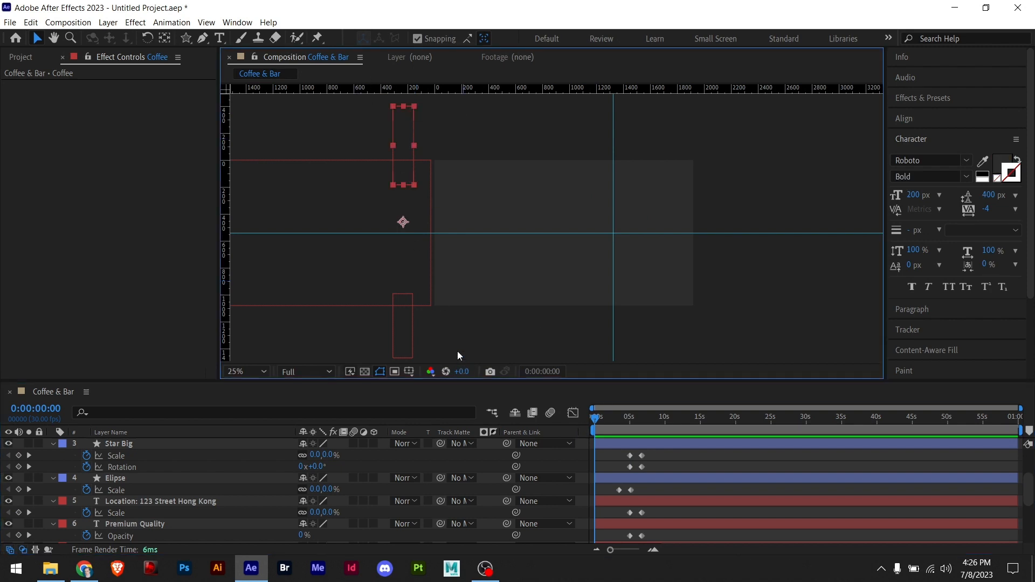
left_click_drag(449, 337, 370, 348)
scroll(709, 501, "down", 5)
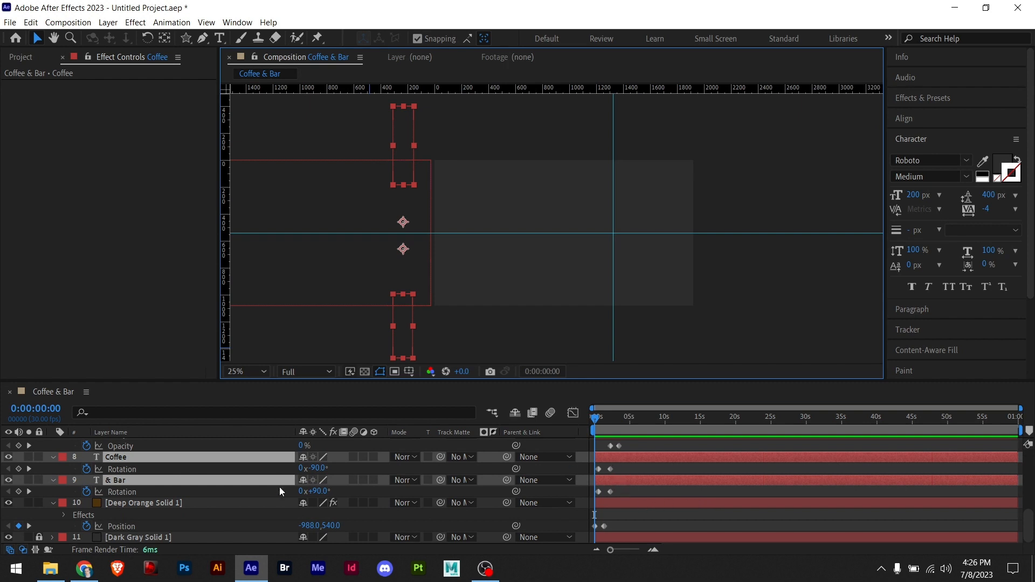
left_click_drag(619, 468, 586, 491)
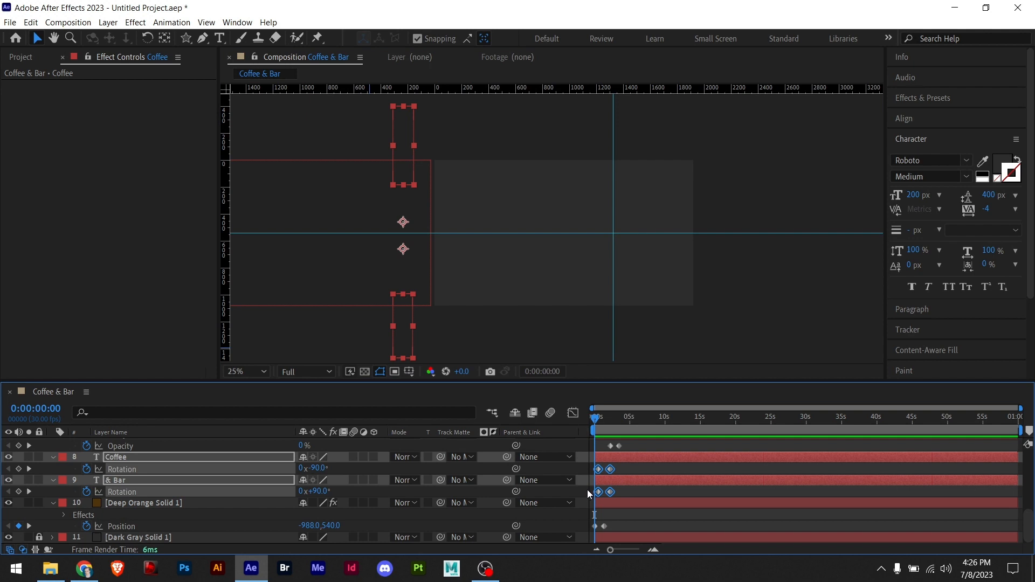
key("F9")
- Examine the speed graph of the Coffee and & Bar rotations, scrubbing between their first and last keyframes
left_click(573, 415)
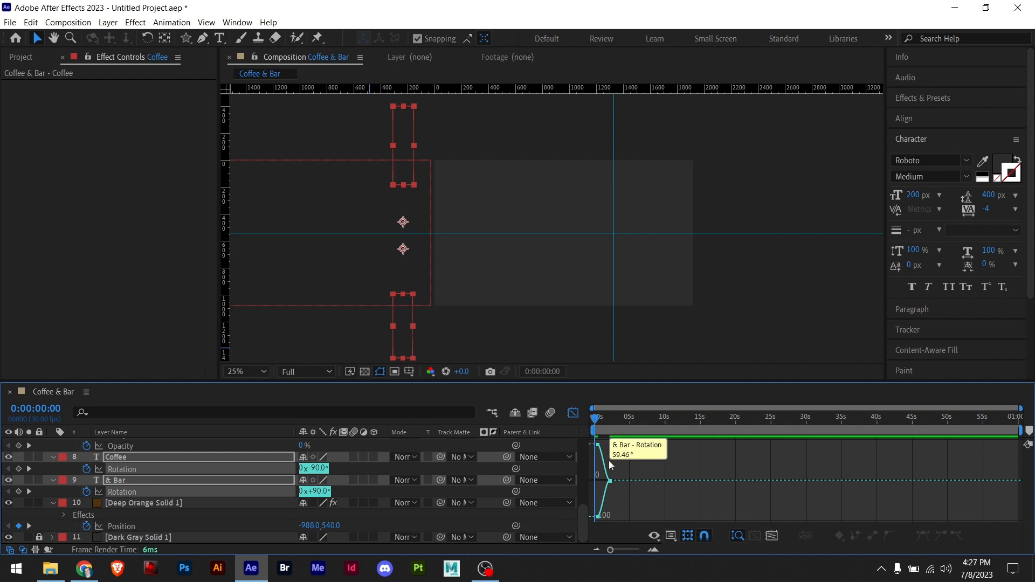
left_click(674, 540)
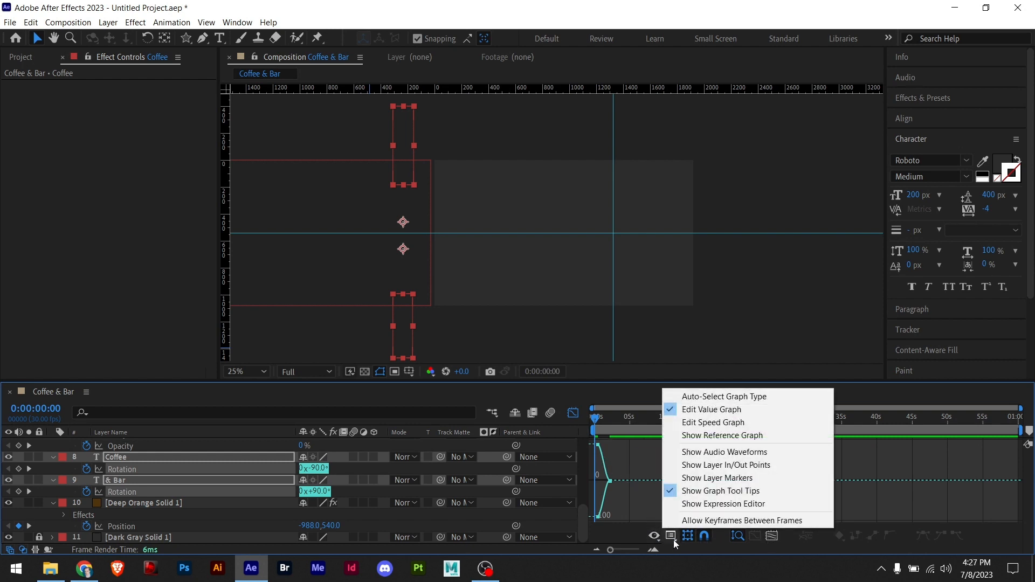
left_click(700, 428)
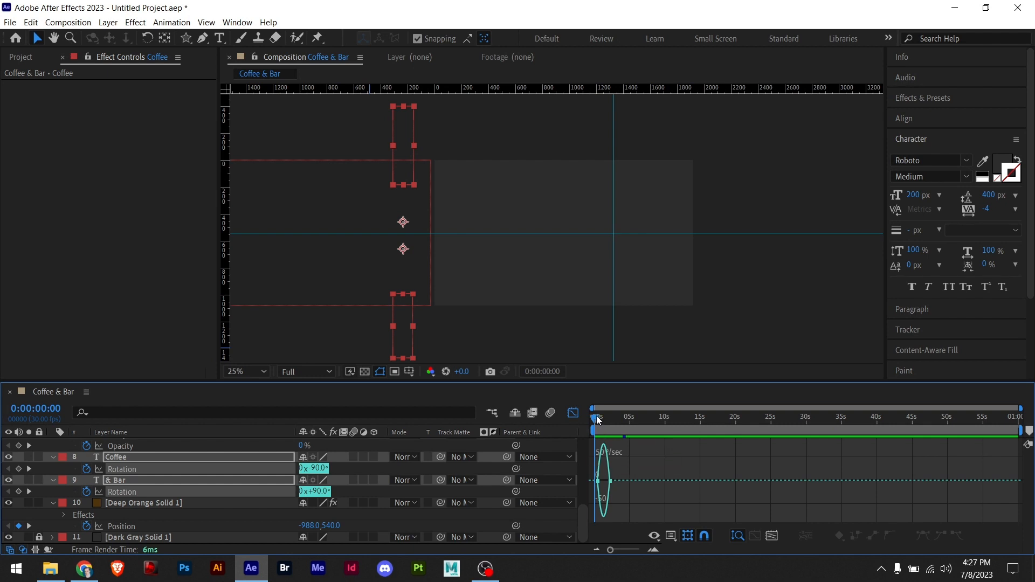
left_click_drag(597, 423, 598, 423)
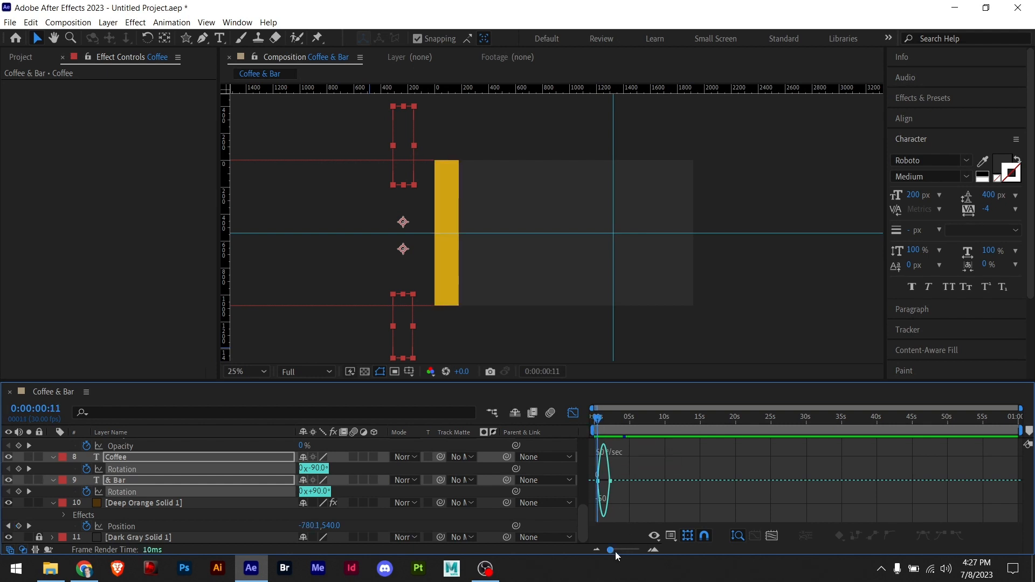
left_click_drag(616, 550, 636, 550)
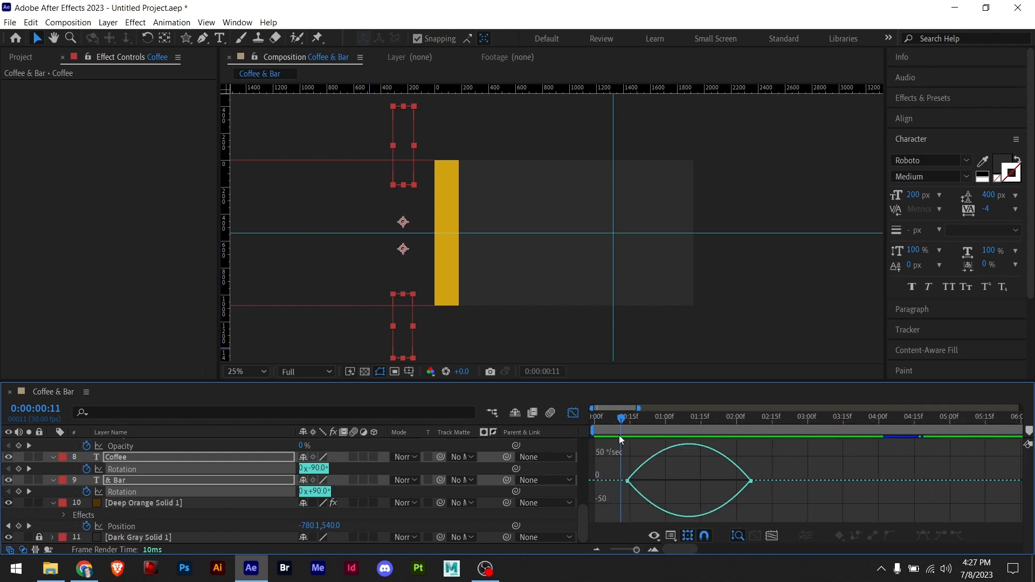
left_click_drag(620, 423, 628, 423)
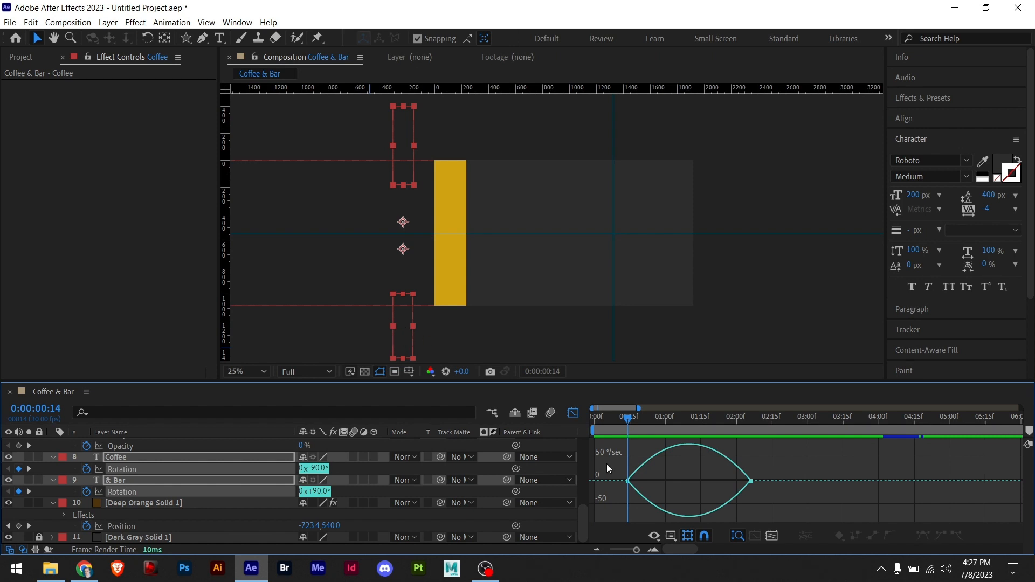
mouse_move(744, 479)
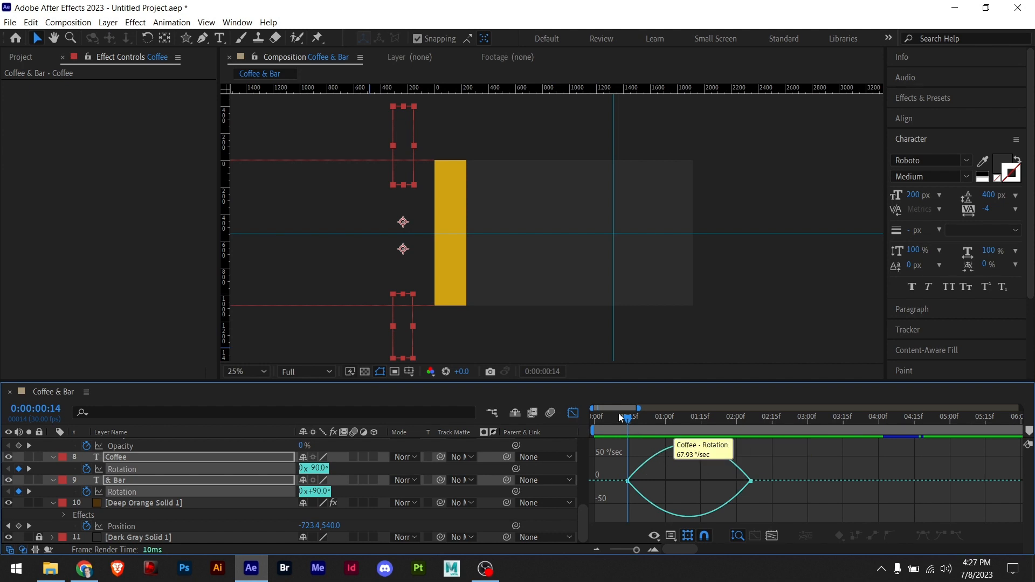
left_click_drag(628, 418, 749, 438)
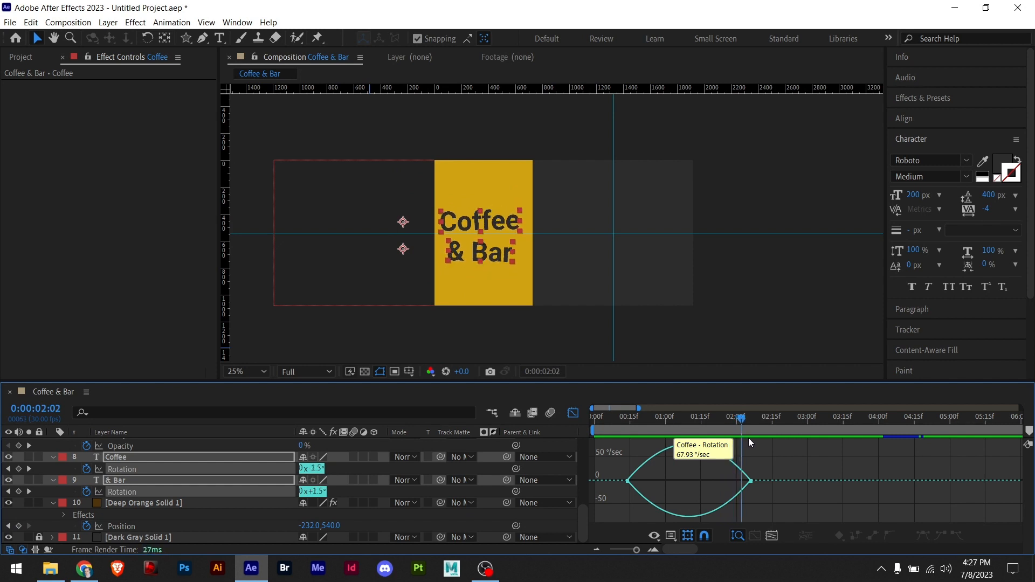
- Close the Graph Editor and preview the title's eased swing from the start of the composition
left_click(573, 413)
left_click_drag(644, 427, 575, 425)
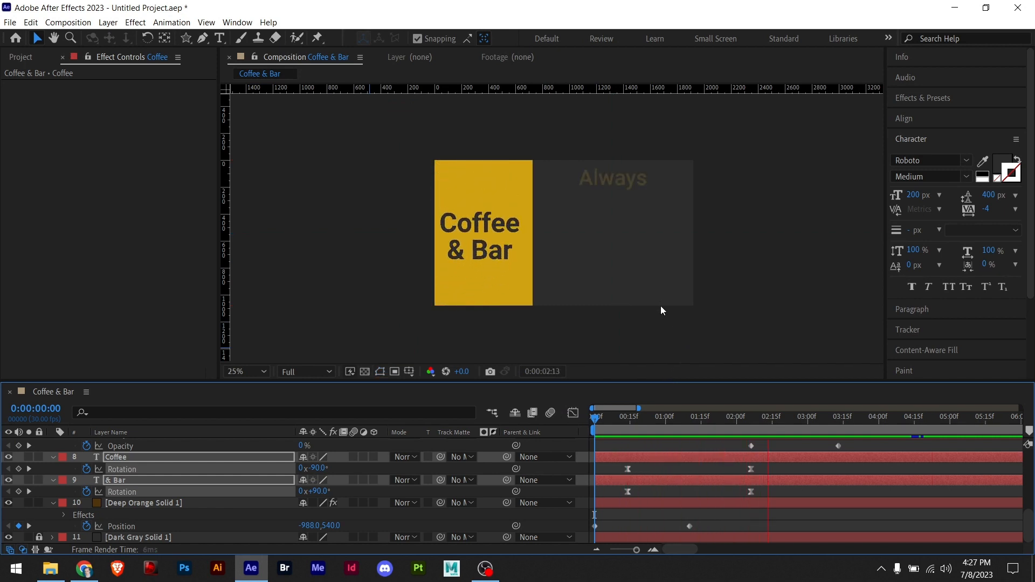
key("space")
- Apply Easy Ease to both Position keyframes of the Deep Orange Solid 1 panel, and preview from the start
left_click(725, 155)
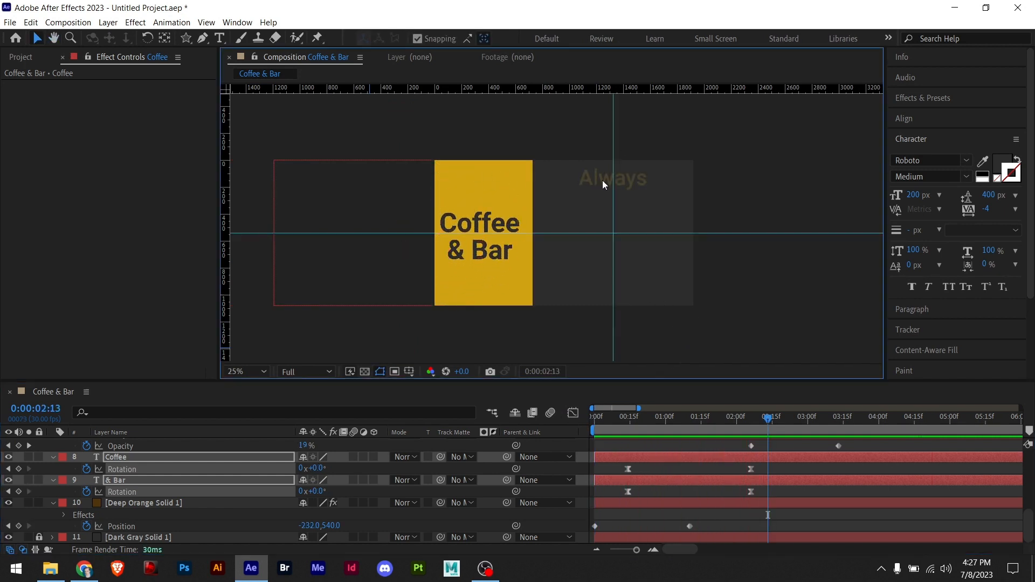
left_click(490, 179)
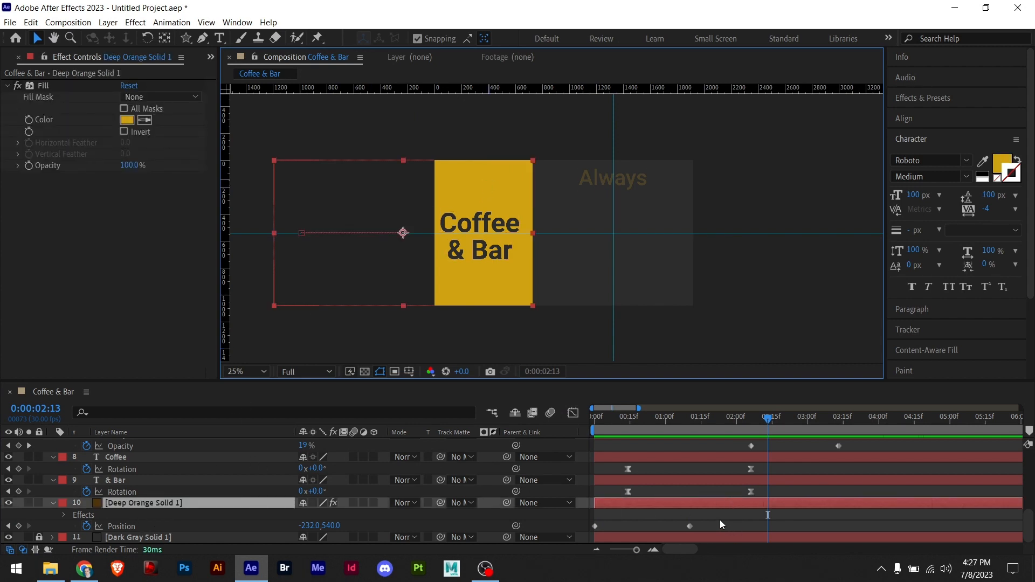
left_click_drag(720, 519, 591, 535)
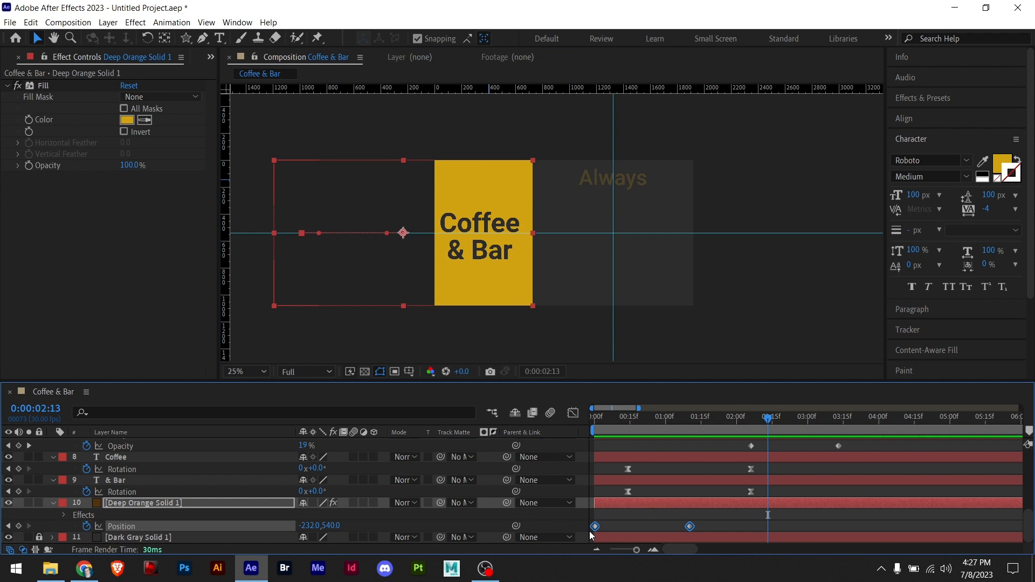
key("F9")
key("Home")
key("space")
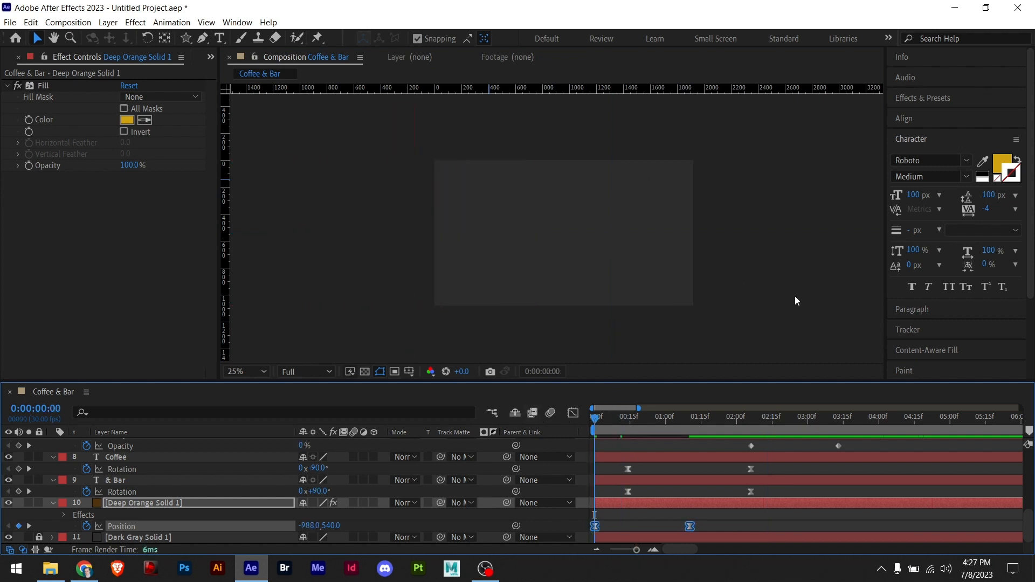